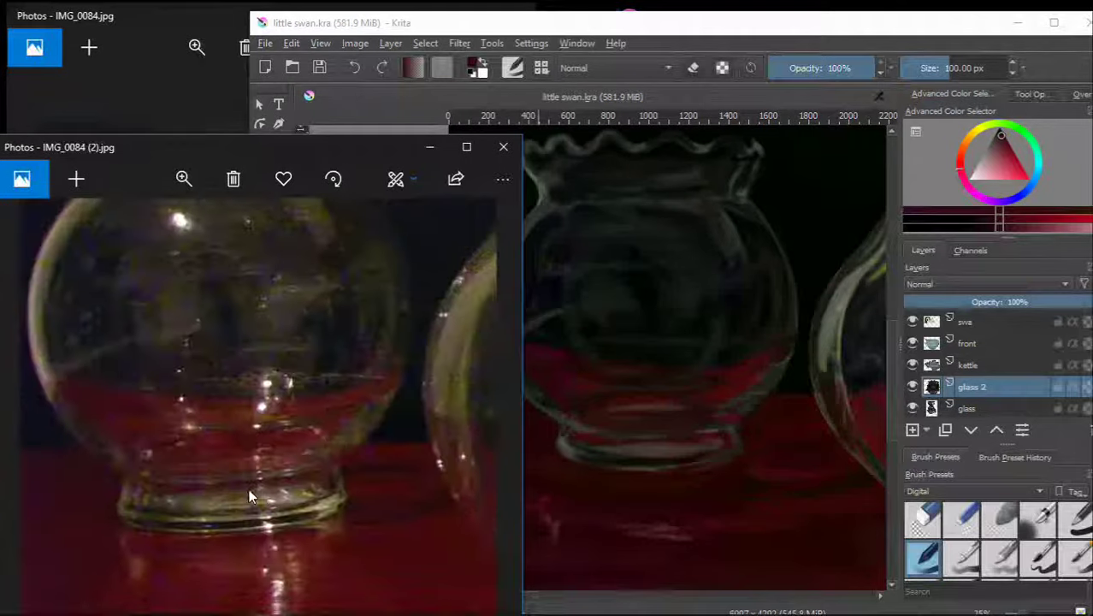
# - Bring the Krita painting forward over the bowl reference and shrink the brush for finer strokes
pyautogui.moveTo(134, 220); pyautogui.dragTo(124, 220)
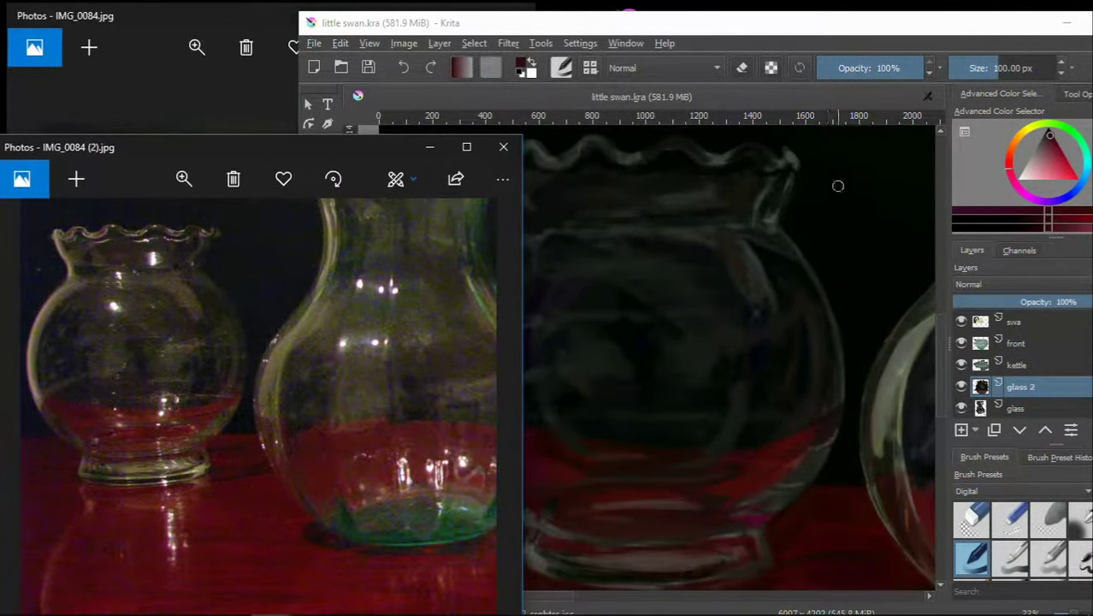
pyautogui.click(821, 227)
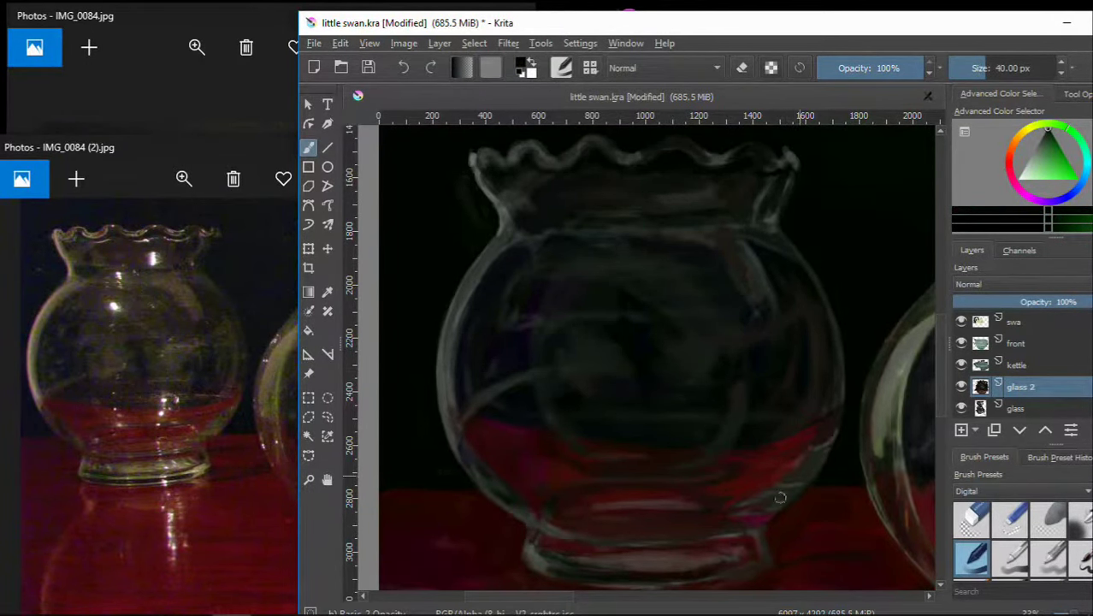
pyautogui.hscroll(-2, 847, 338)
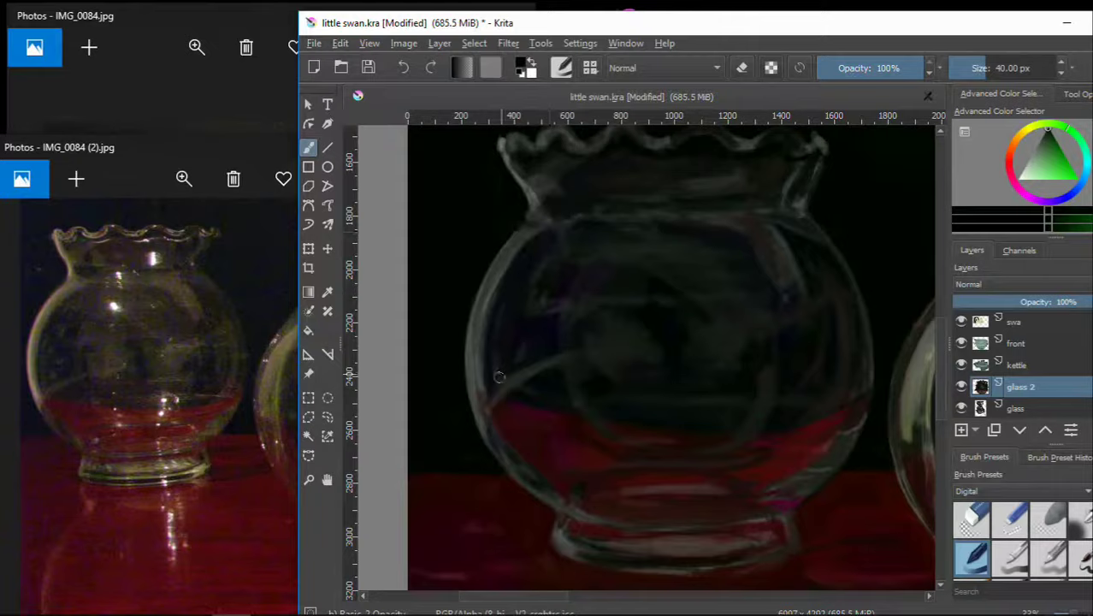
pyautogui.scroll(-5, 592, 351)
pyautogui.hscroll(8, 564, 271)
pyautogui.press('[')
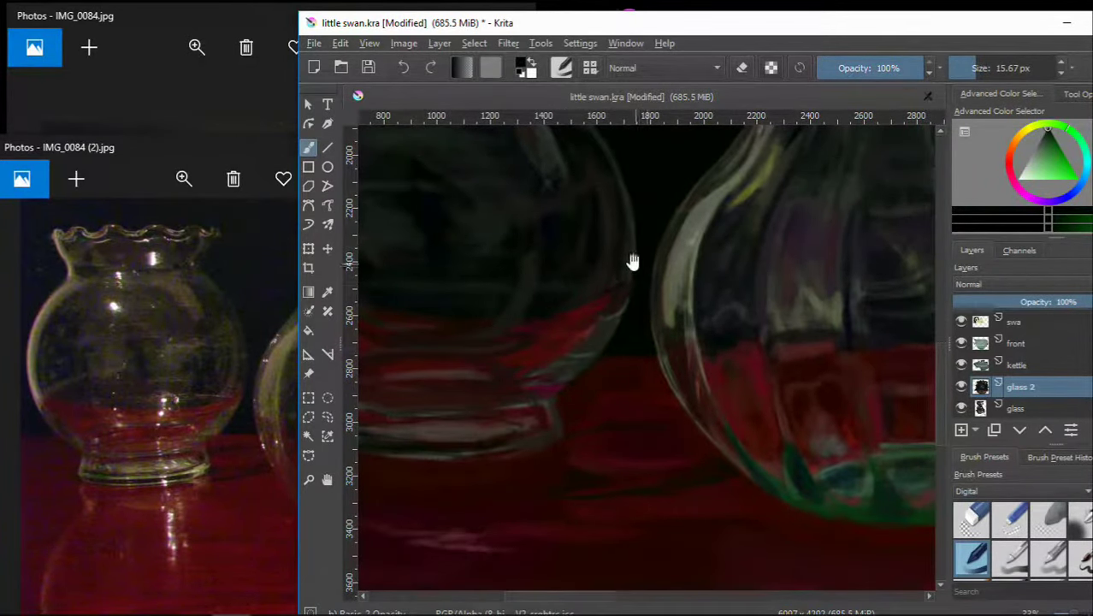
pyautogui.scroll(3, 650, 259)
pyautogui.hscroll(-3, 675, 265)
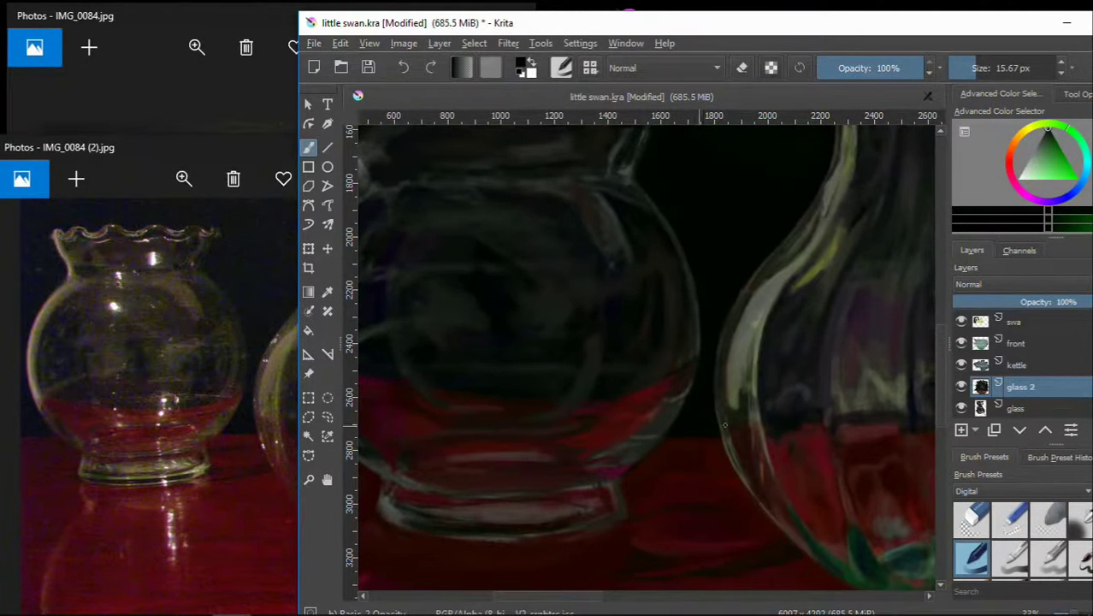
# - Sample red, dark blue and dark green from the glass bowl, adjusting brush size between picks
pyautogui.keyDown('ctrl'); pyautogui.click(637, 389); pyautogui.keyUp('ctrl')
pyautogui.hscroll(-3, 612, 339)
pyautogui.scroll(-1, 613, 340)
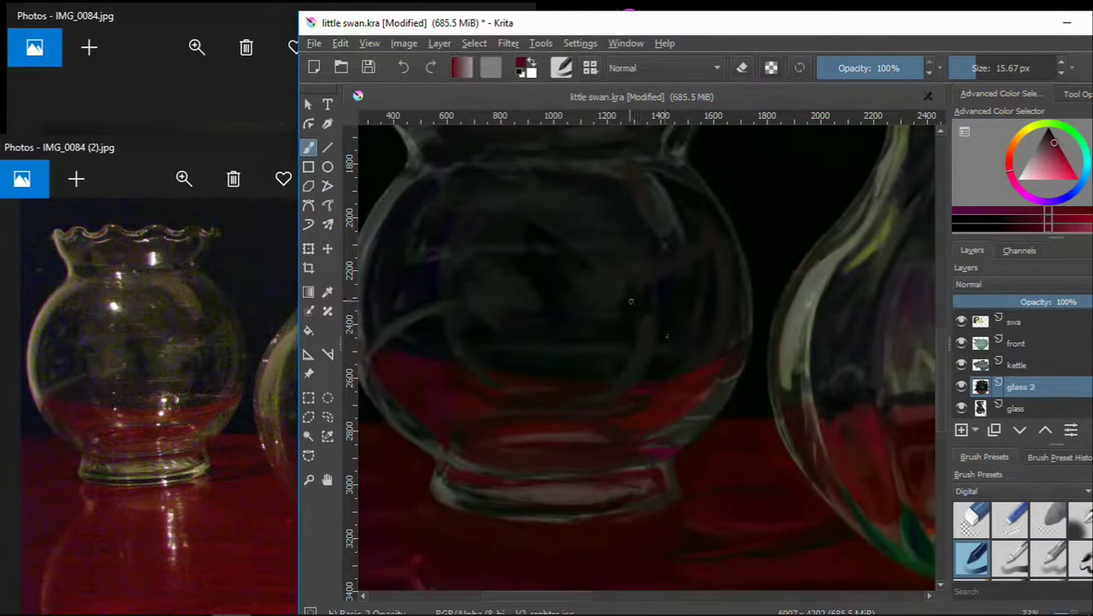
pyautogui.keyDown('ctrl'); pyautogui.click(623, 331); pyautogui.keyUp('ctrl')
pyautogui.press(']')
pyautogui.press(']')
pyautogui.press(']')
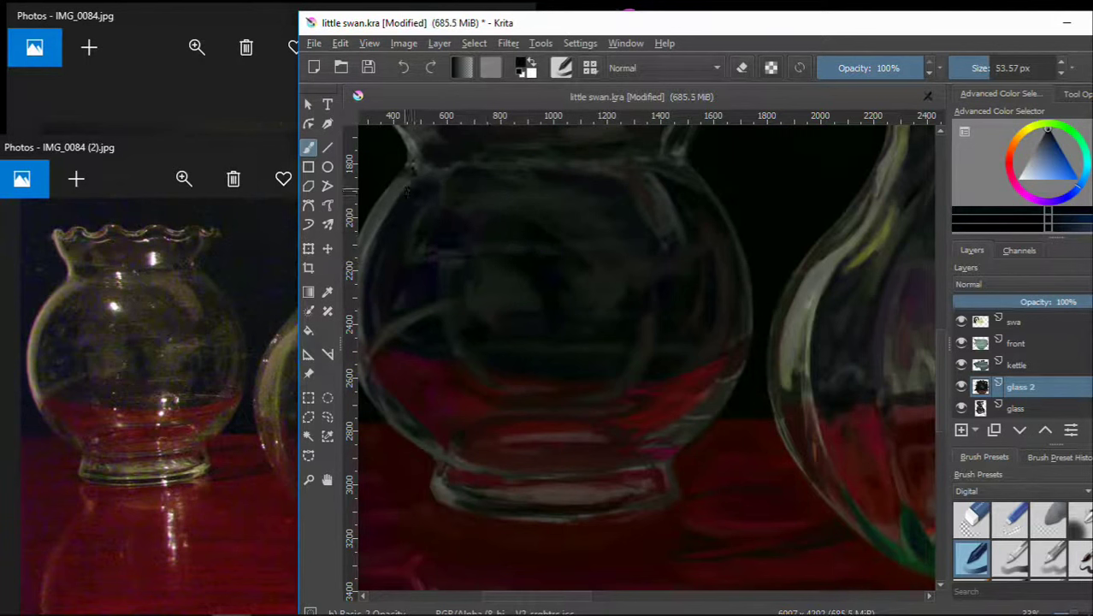
pyautogui.keyDown('ctrl'); pyautogui.click(454, 228); pyautogui.keyUp('ctrl')
pyautogui.press('[')
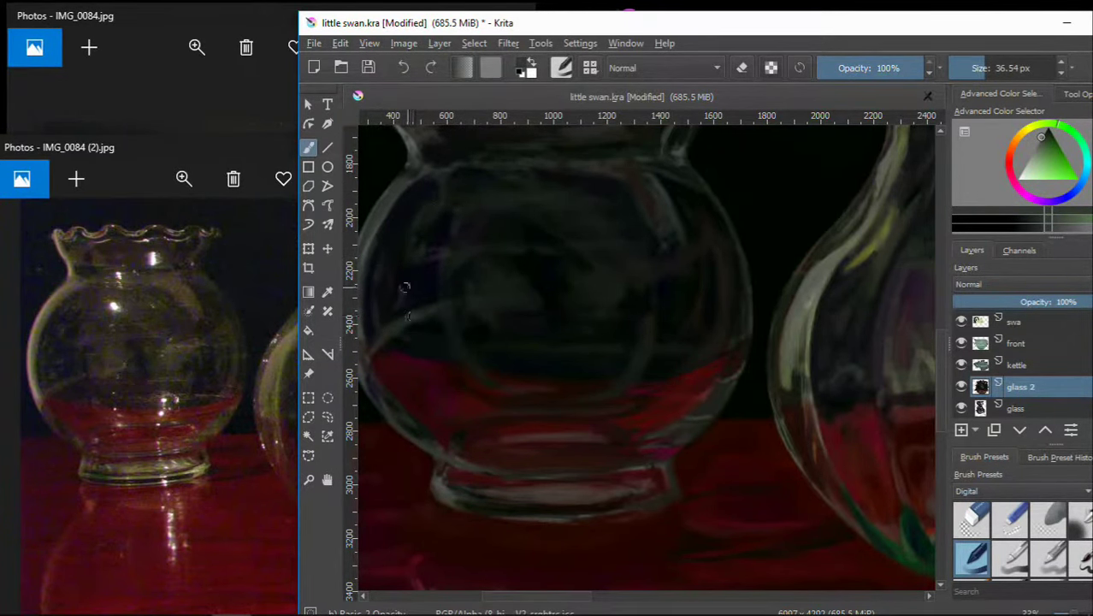
# - Sample dark red and red-orange from the bowl's base and set the brush preset tag to All
pyautogui.moveTo(381, 363); pyautogui.dragTo(414, 338)
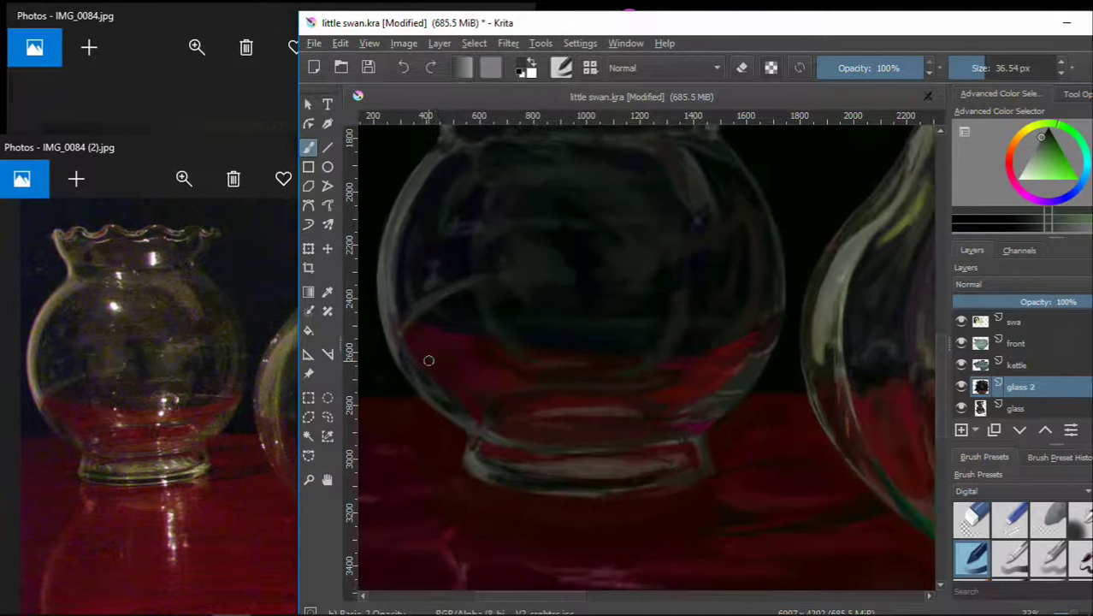
pyautogui.keyDown('ctrl'); pyautogui.click(430, 360); pyautogui.keyUp('ctrl')
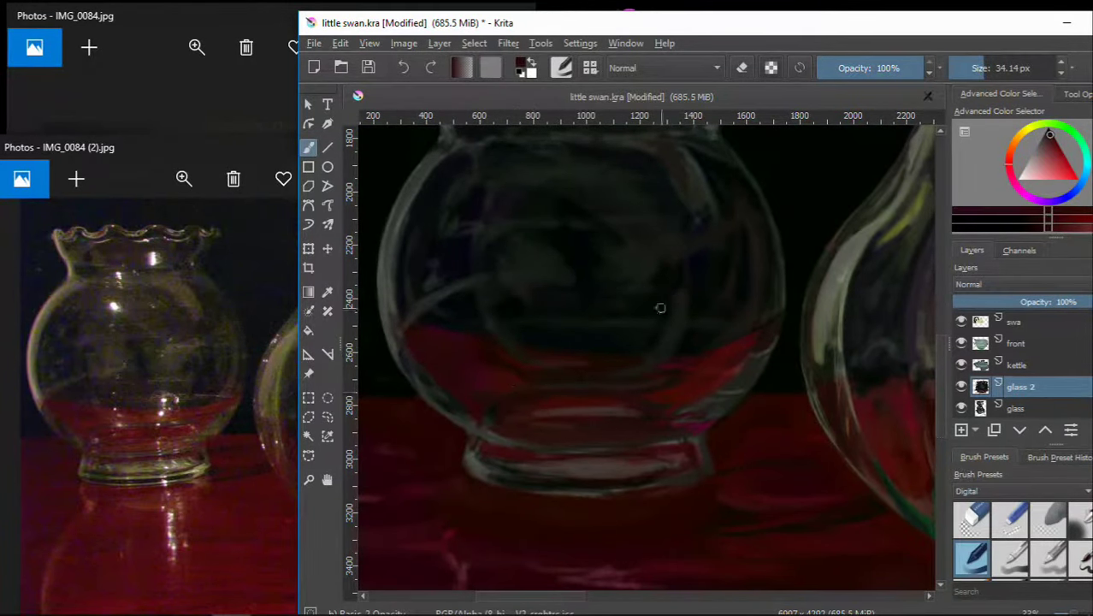
pyautogui.keyDown('ctrl'); pyautogui.click(592, 364); pyautogui.keyUp('ctrl')
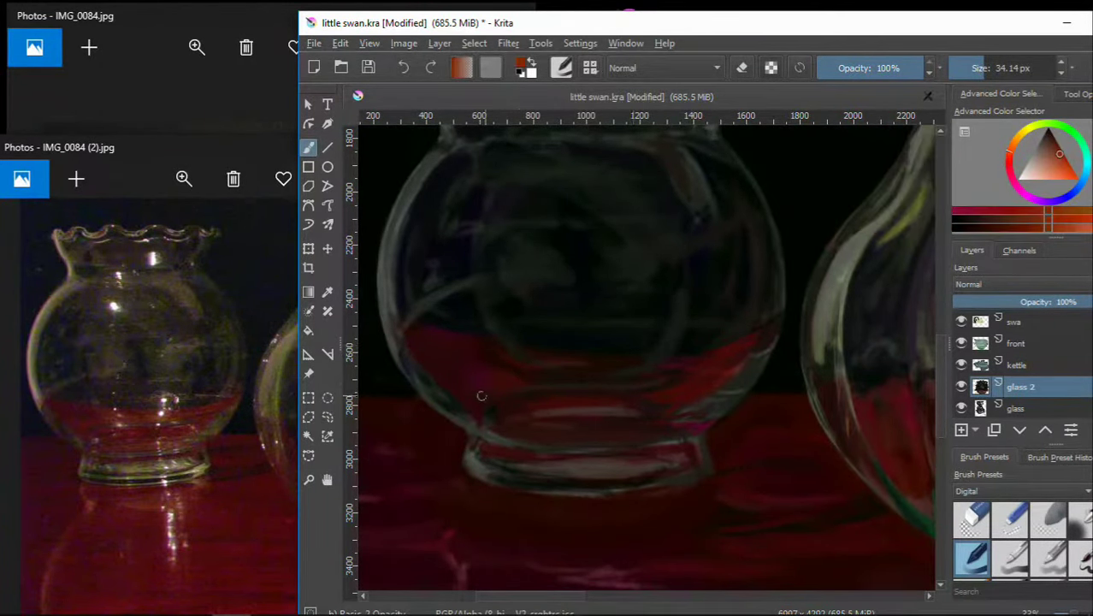
pyautogui.click(1017, 491)
pyautogui.click(992, 506)
# - Paint orange-red streaks along the bowl's red band with Charcoal Rock Soft at 38.5 px
pyautogui.click(1009, 555)
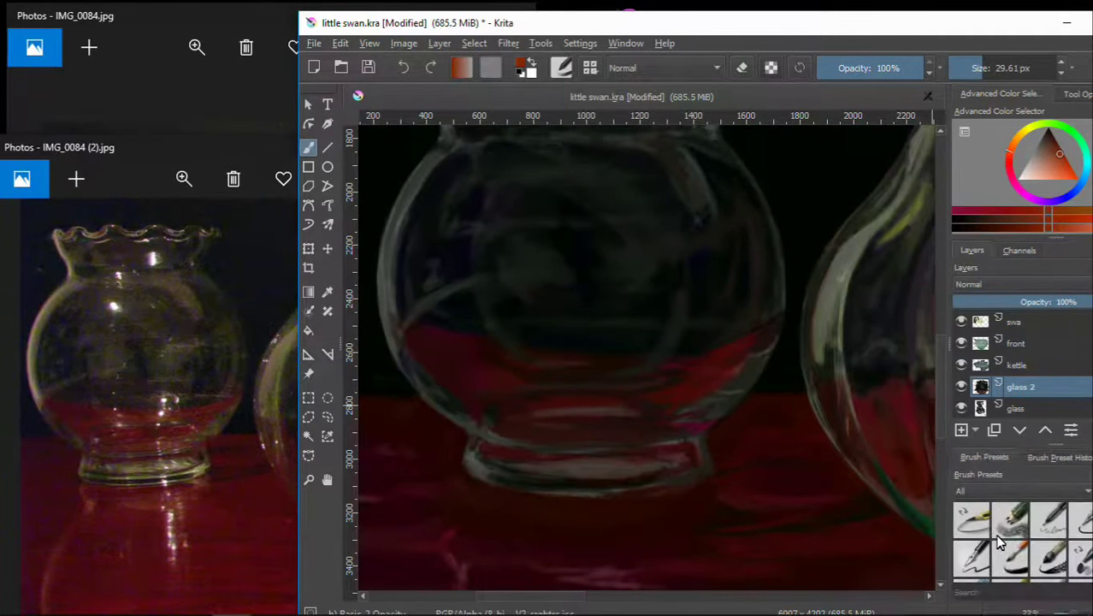
pyautogui.moveTo(479, 325); pyautogui.dragTo(468, 344)
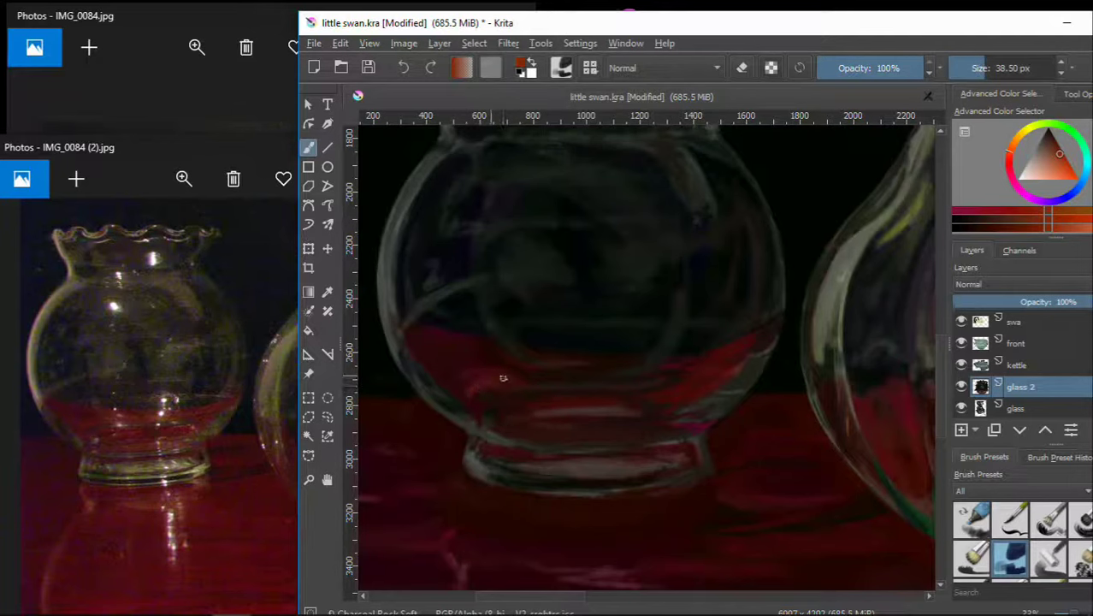
pyautogui.moveTo(516, 355); pyautogui.dragTo(577, 366)
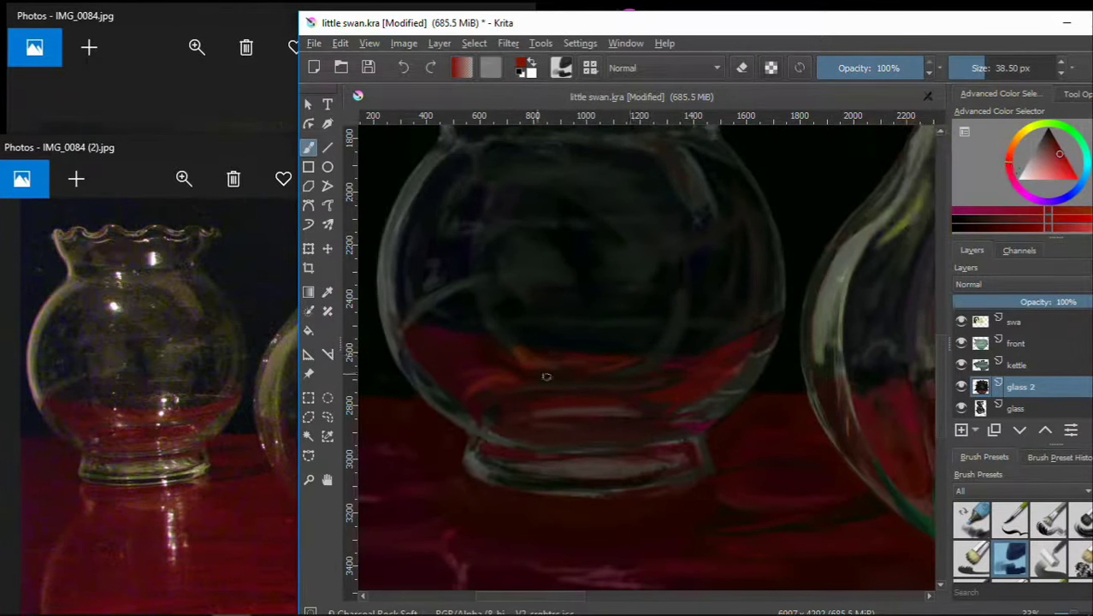
pyautogui.press('/')
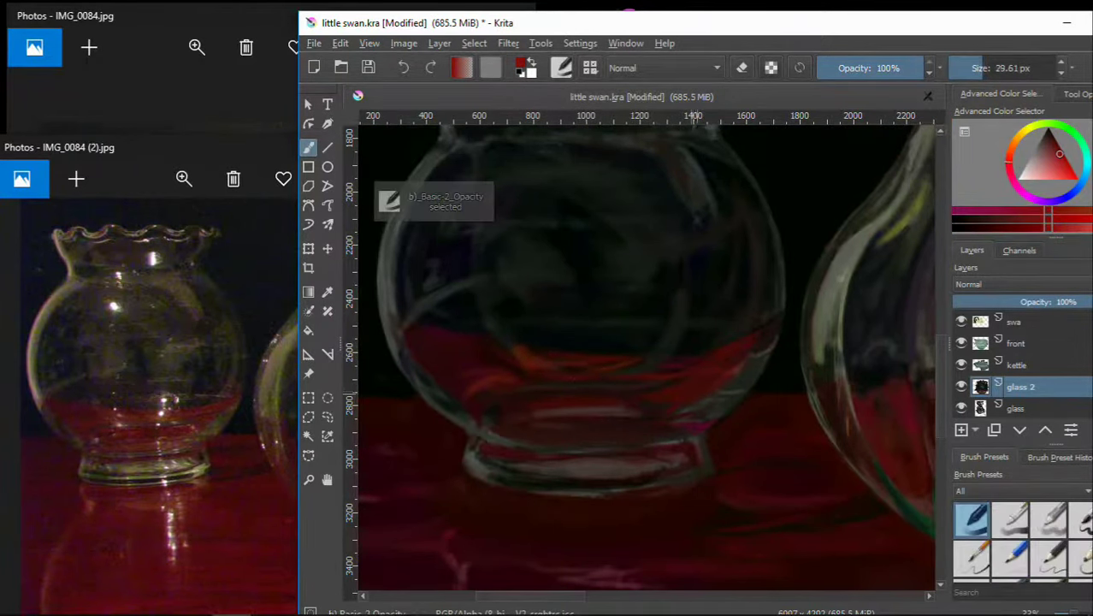
pyautogui.moveTo(411, 326); pyautogui.dragTo(429, 337)
# - Undo the stray edge stroke, sample a pinkish red with the charcoal brush, and select the table layer
pyautogui.hotkey('ctrl', 'z')
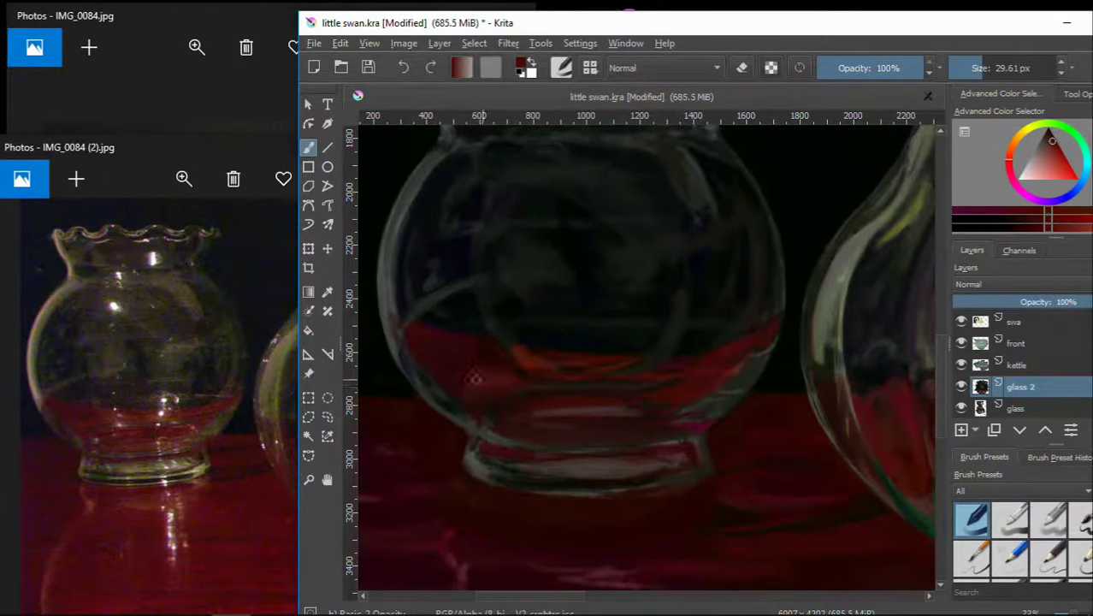
pyautogui.keyDown('ctrl'); pyautogui.click(484, 376); pyautogui.keyUp('ctrl')
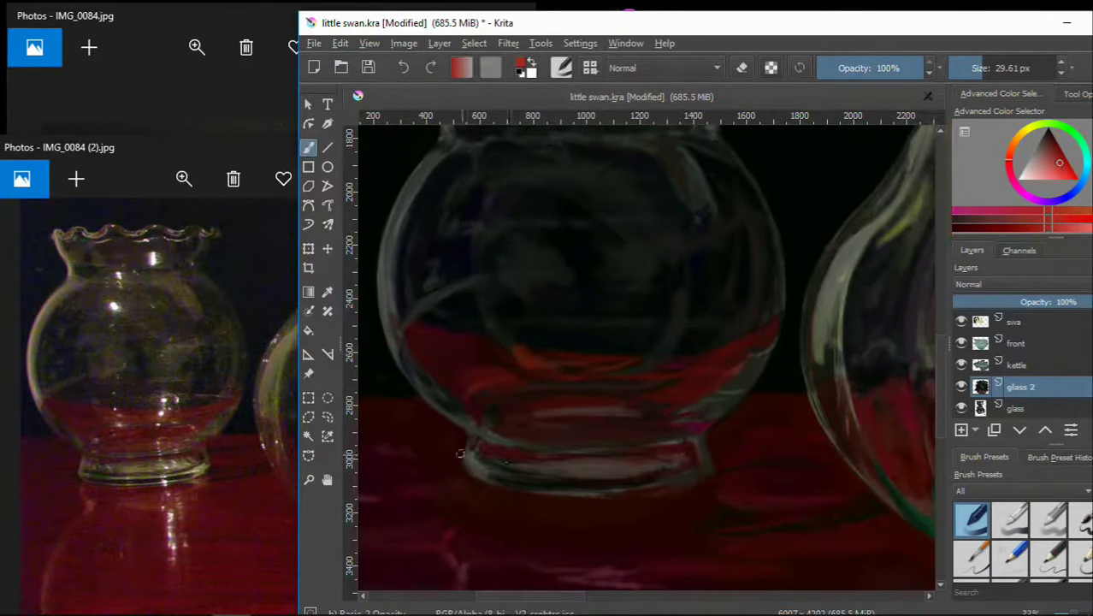
pyautogui.click(1010, 556)
pyautogui.click(1014, 321)
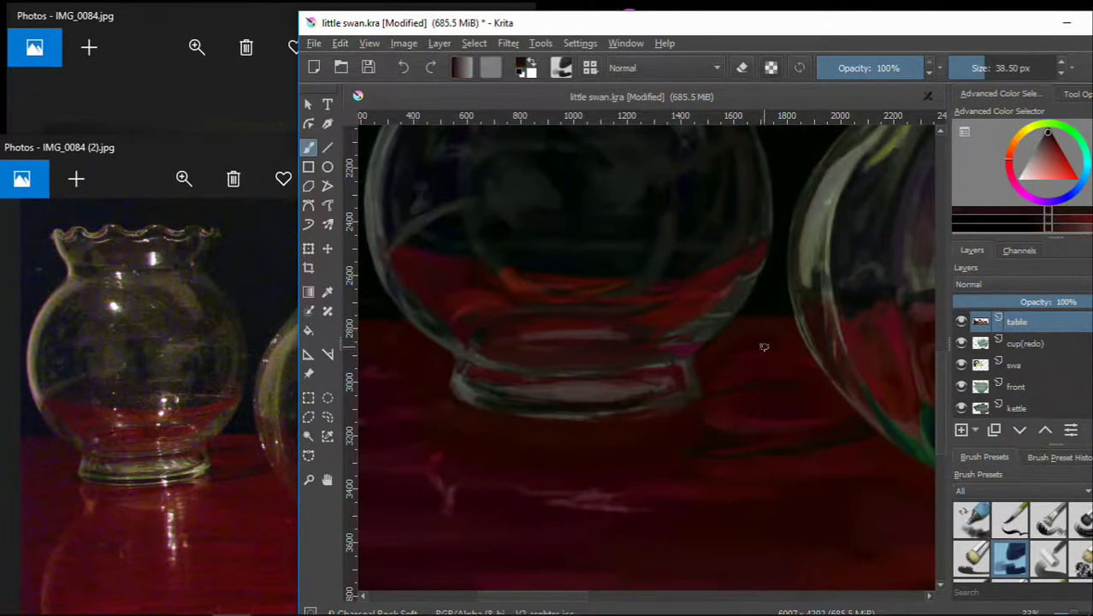
# - Sample magenta and darker reds from the table and try a dark stroke, then undo it
pyautogui.keyDown('ctrl'); pyautogui.click(699, 318); pyautogui.keyUp('ctrl')
pyautogui.keyDown('ctrl'); pyautogui.click(758, 378); pyautogui.keyUp('ctrl')
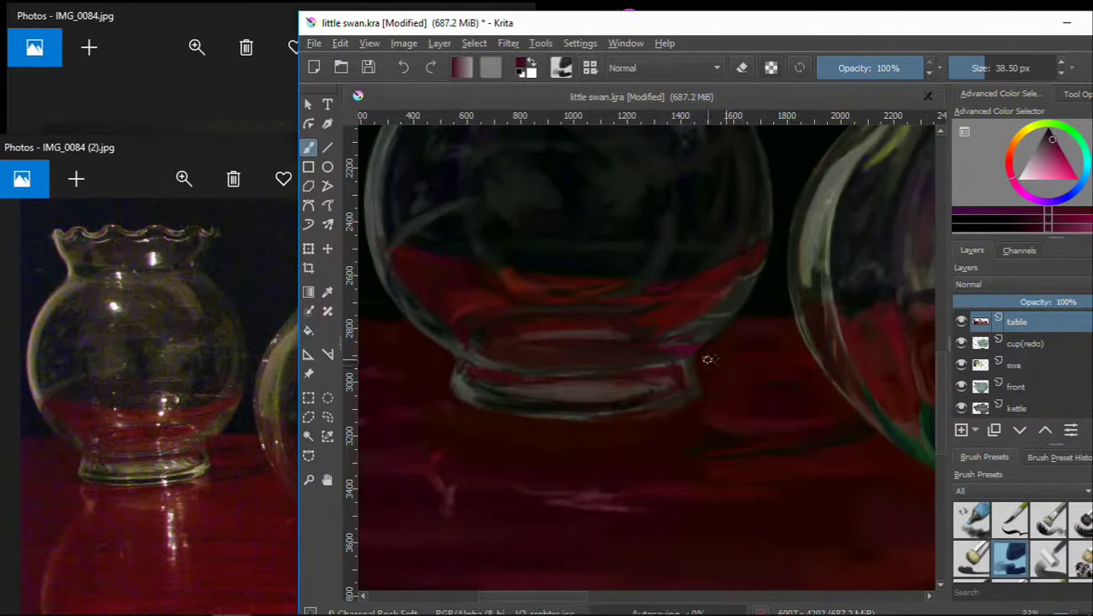
pyautogui.keyDown('ctrl'); pyautogui.click(759, 444); pyautogui.keyUp('ctrl')
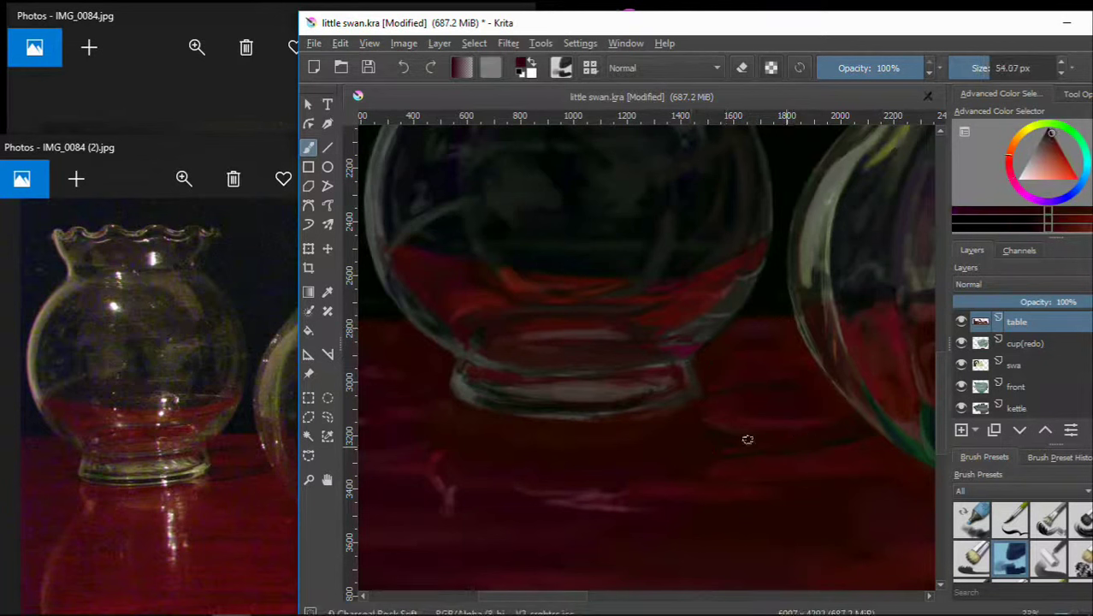
pyautogui.moveTo(568, 469)
pyautogui.mouseDown()
pyautogui.moveTo(552, 435)
pyautogui.moveTo(640, 419)
pyautogui.mouseUp()
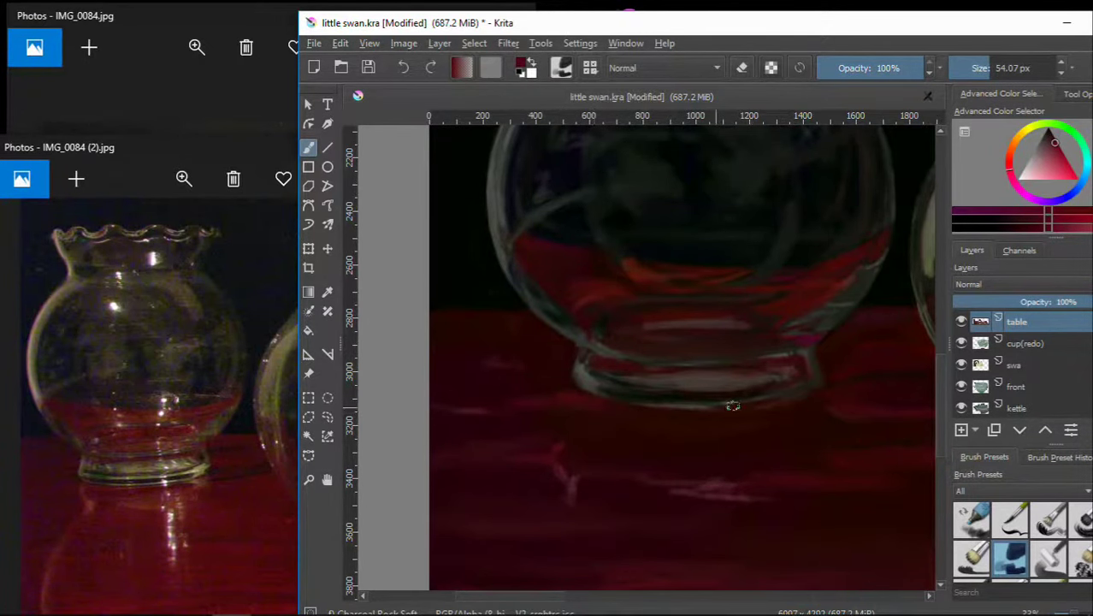
pyautogui.moveTo(732, 405); pyautogui.dragTo(586, 377)
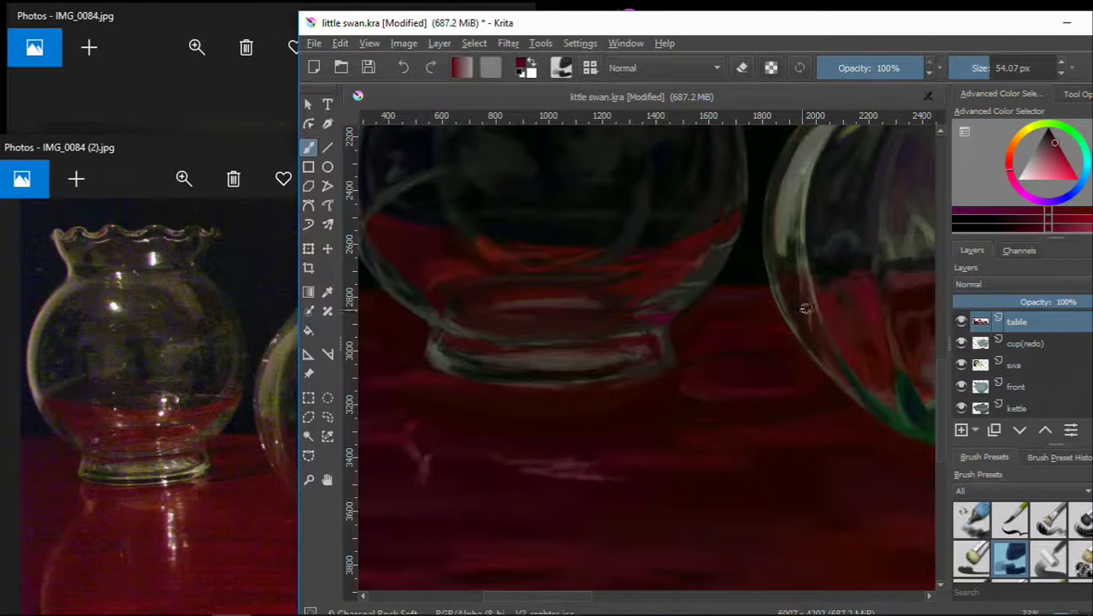
pyautogui.moveTo(702, 390); pyautogui.dragTo(745, 384)
pyautogui.hotkey('ctrl', 'z')
# - Paint dark red shadow strokes on the table beneath the glass bowl
pyautogui.scroll(-3, 629, 386)
pyautogui.hscroll(3, 628, 386)
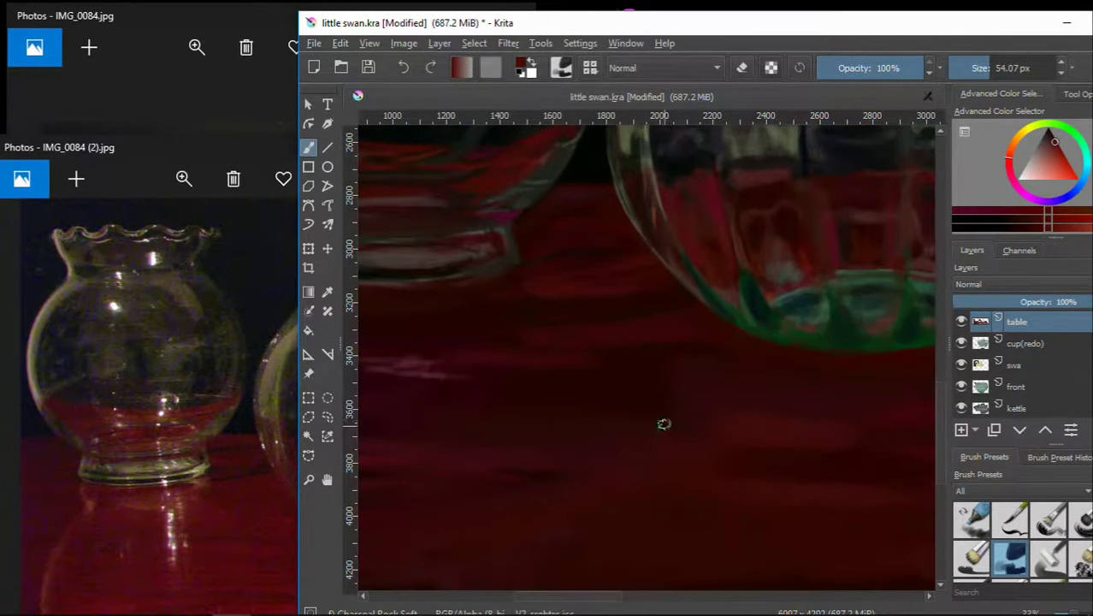
pyautogui.hscroll(-2, 603, 444)
pyautogui.scroll(3, 661, 470)
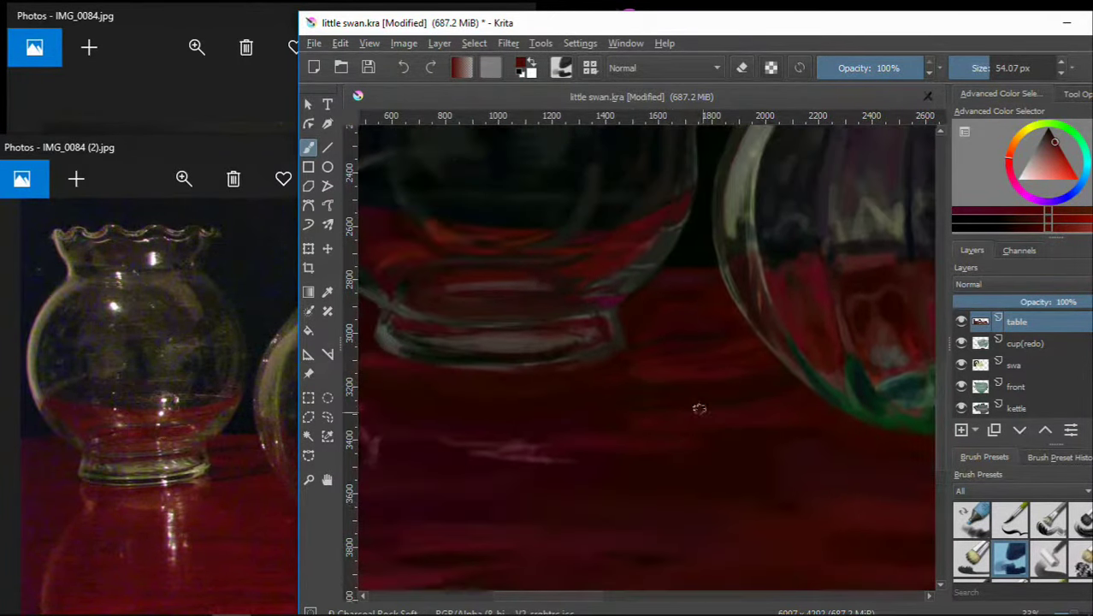
pyautogui.keyDown('ctrl'); pyautogui.click(701, 384); pyautogui.keyUp('ctrl')
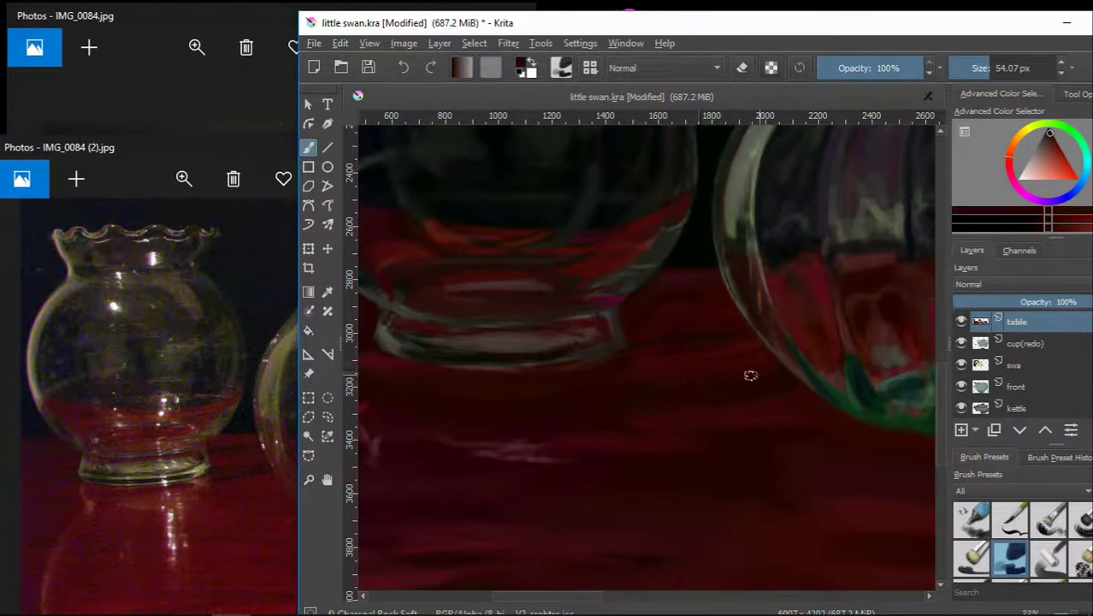
pyautogui.moveTo(664, 360); pyautogui.dragTo(687, 348)
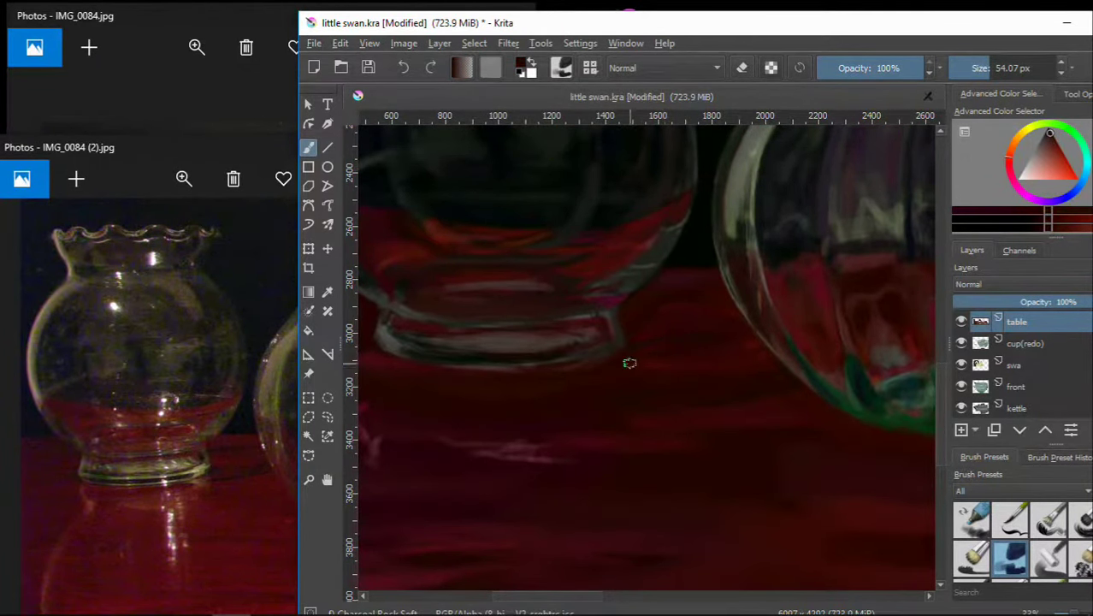
pyautogui.moveTo(612, 362); pyautogui.dragTo(793, 251)
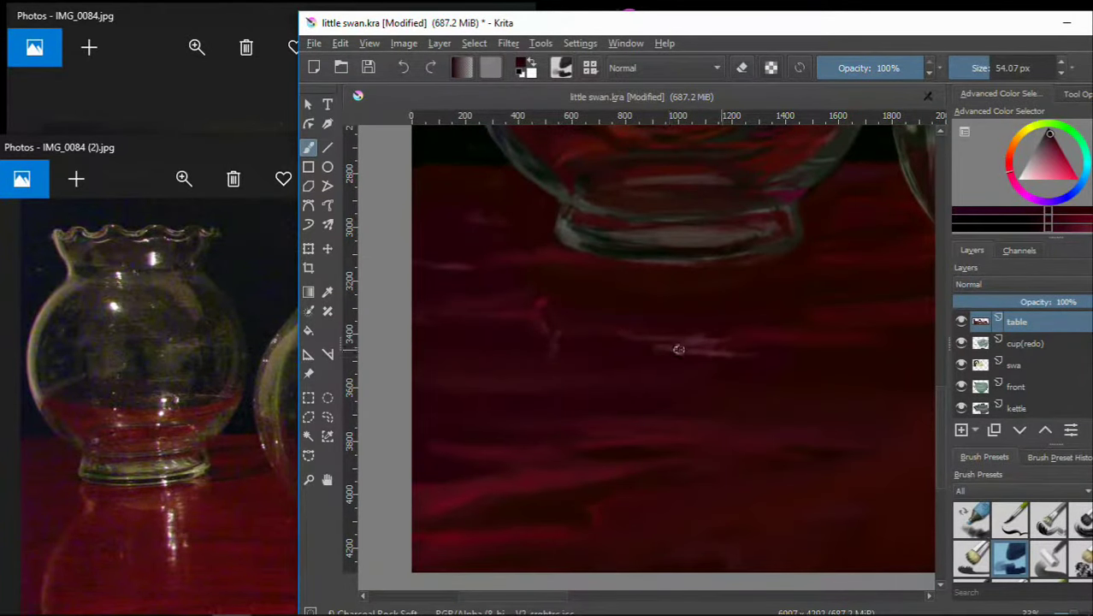
pyautogui.moveTo(658, 334); pyautogui.dragTo(705, 354)
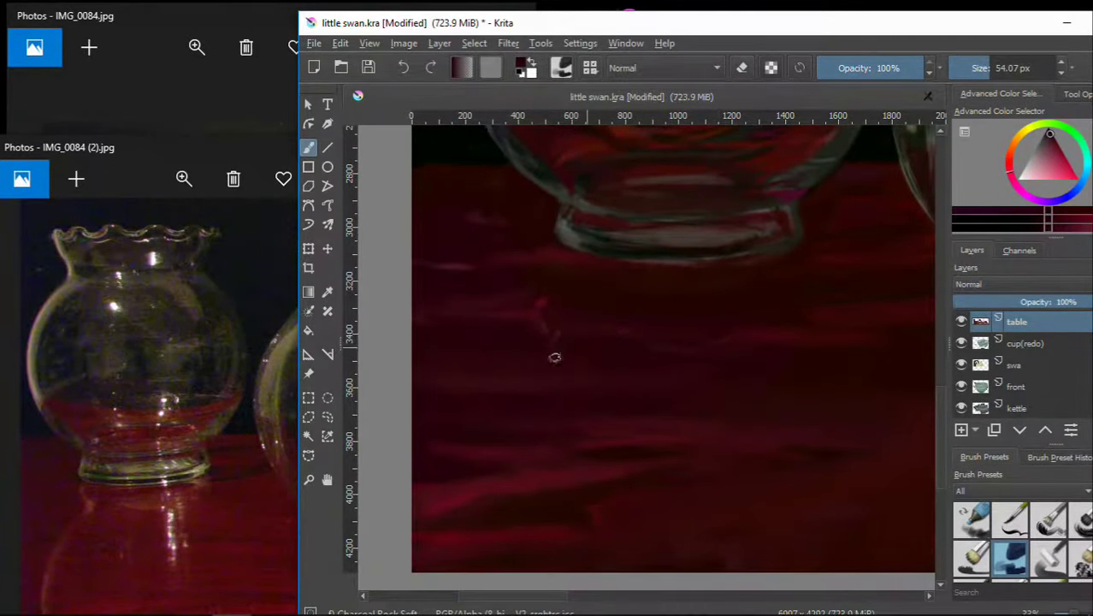
pyautogui.hscroll(5, 666, 385)
# - Zoom into the IMG_0084 reference photo and move the Krita window aside to uncover it
pyautogui.click(130, 33)
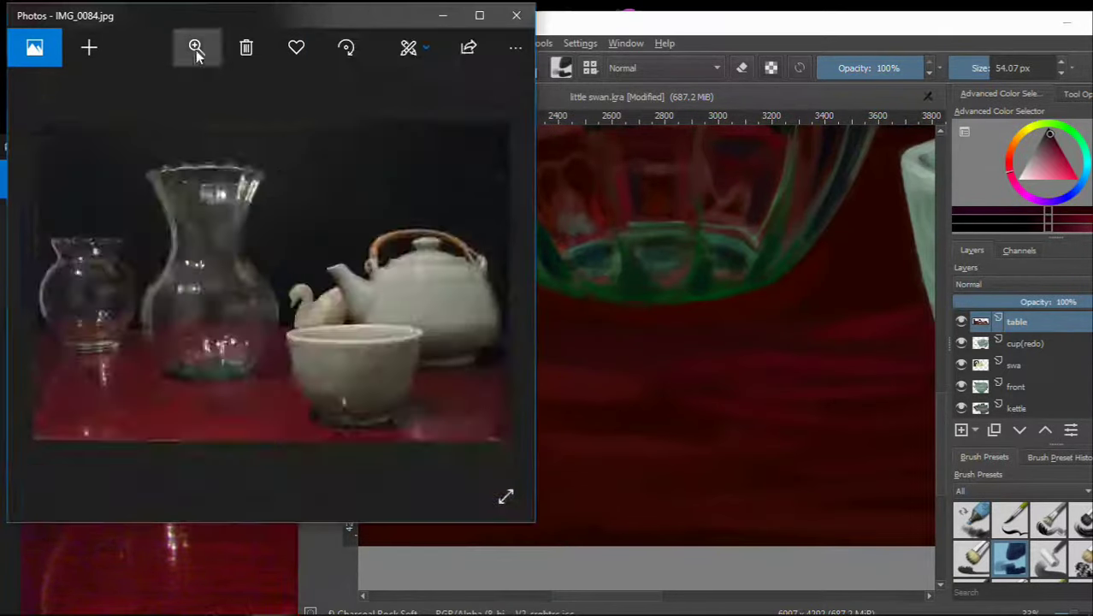
pyautogui.scroll(3, 264, 214)
pyautogui.scroll(3, 259, 269)
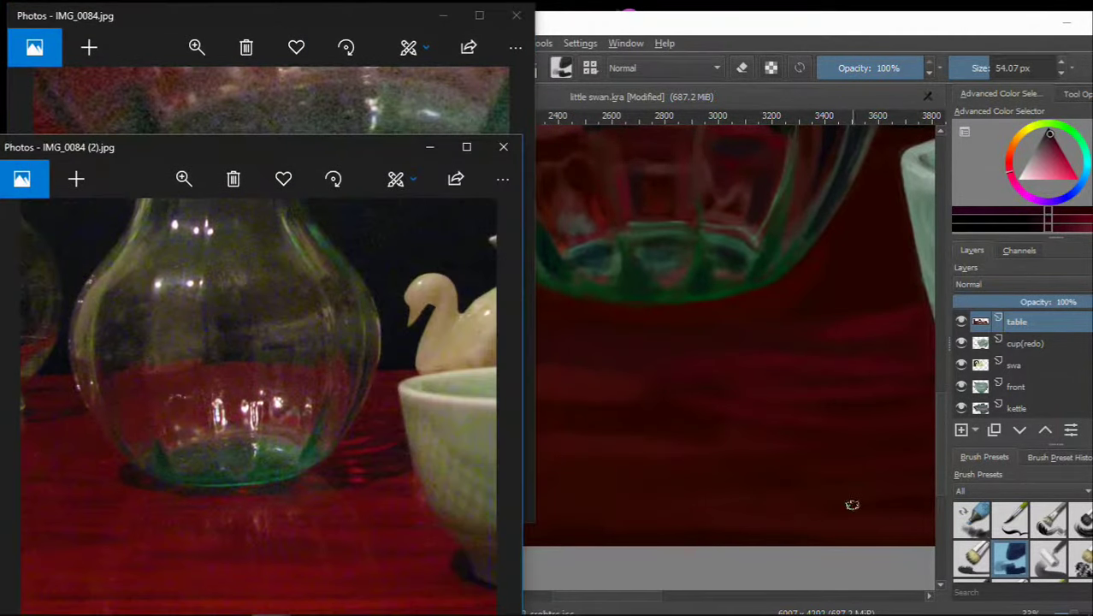
pyautogui.moveTo(851, 505); pyautogui.dragTo(629, 420)
pyautogui.moveTo(563, 26); pyautogui.dragTo(735, 35)
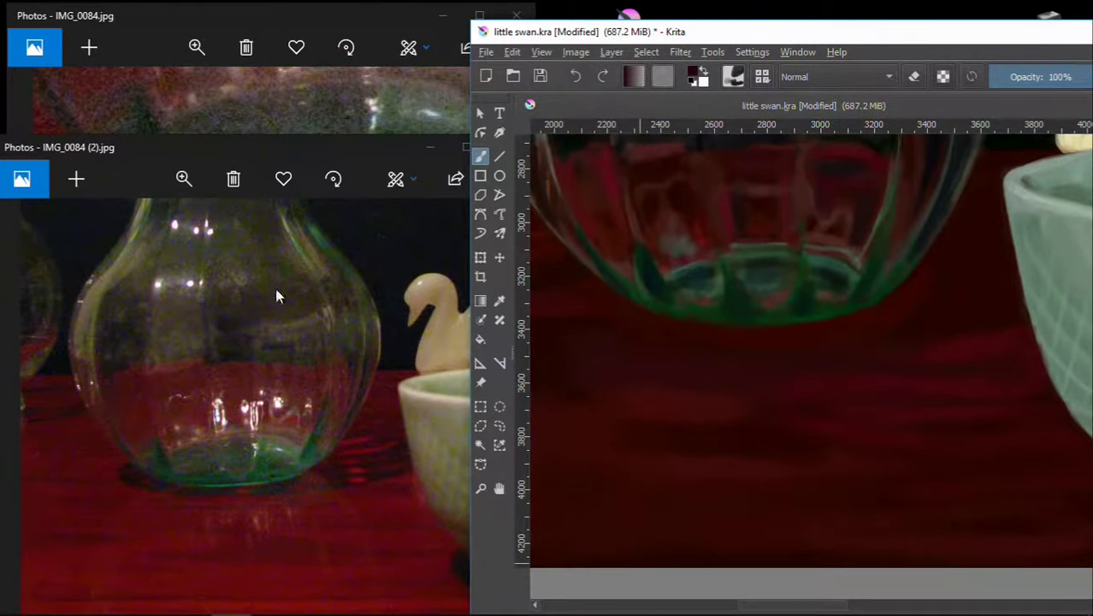
# - Magnify the second IMG_0084 copy onto the bowl's green base, then return to Krita
pyautogui.click(183, 179)
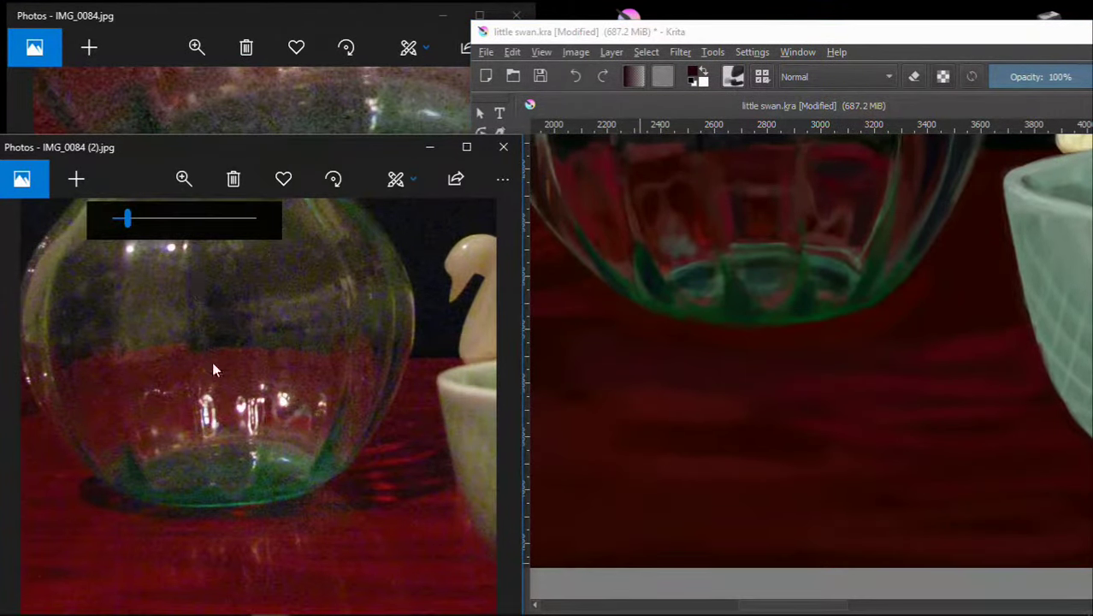
pyautogui.scroll(2, 231, 350)
pyautogui.scroll(2, 240, 325)
pyautogui.moveTo(127, 221); pyautogui.dragTo(131, 224)
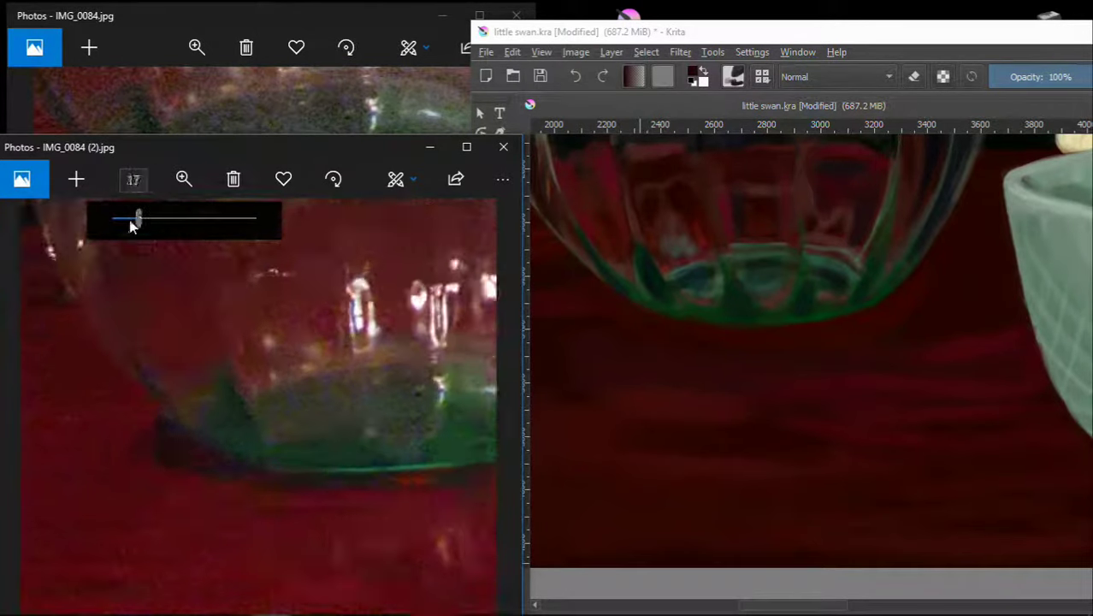
pyautogui.click(337, 346)
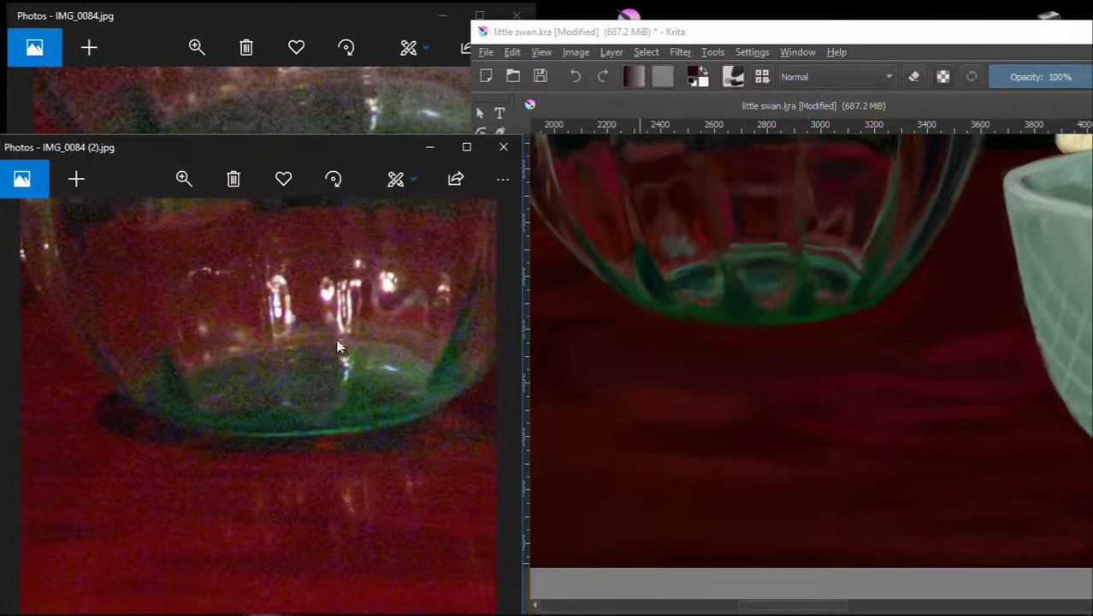
pyautogui.click(970, 342)
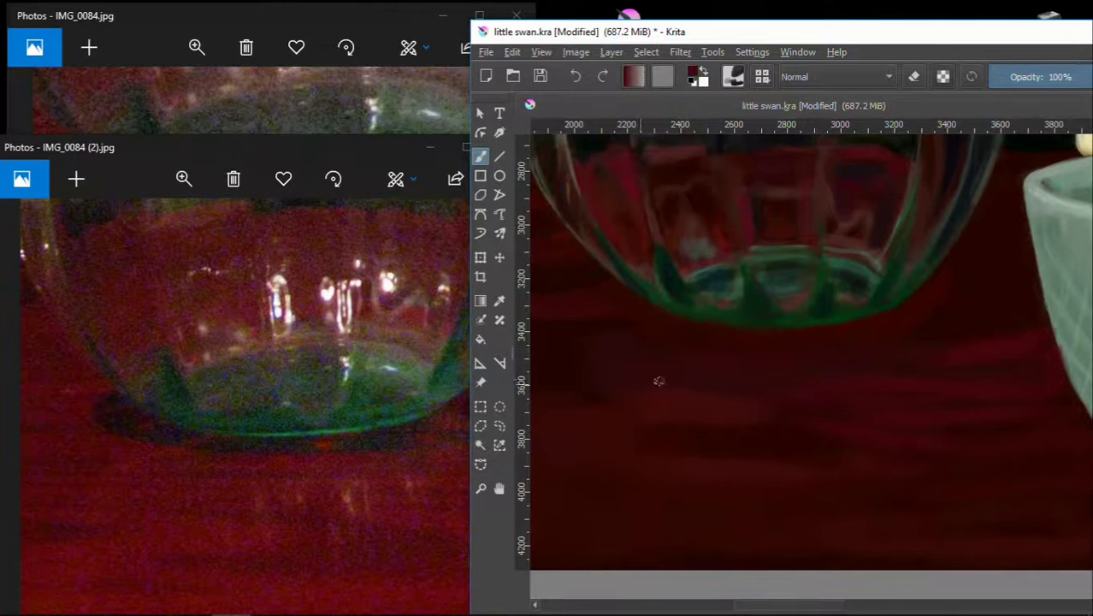
pyautogui.moveTo(761, 413); pyautogui.dragTo(744, 390)
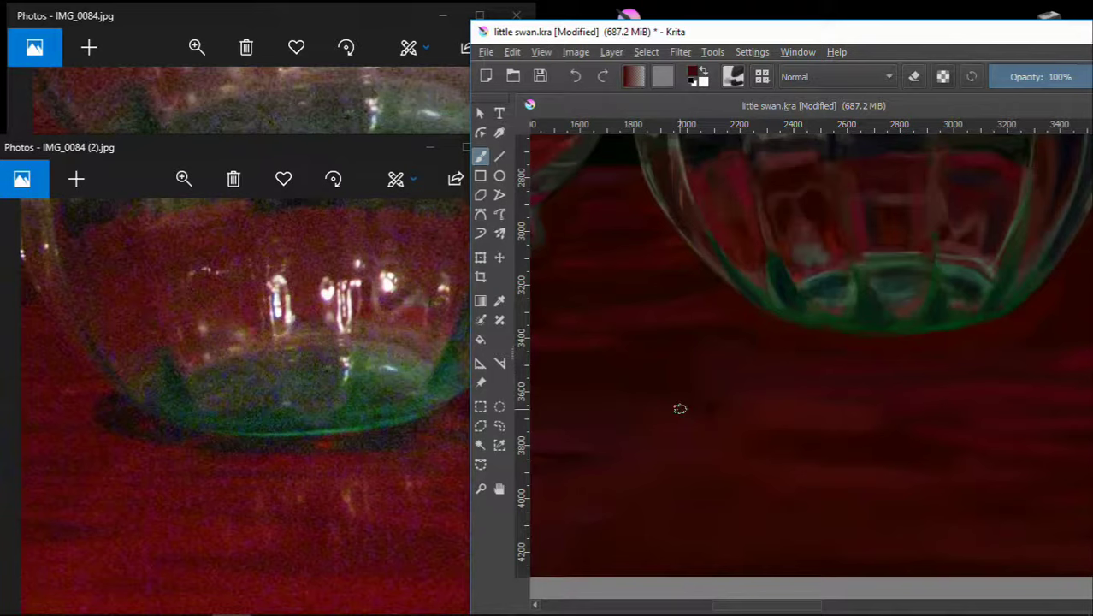
pyautogui.moveTo(678, 405); pyautogui.dragTo(805, 381)
pyautogui.moveTo(610, 369); pyautogui.dragTo(541, 361)
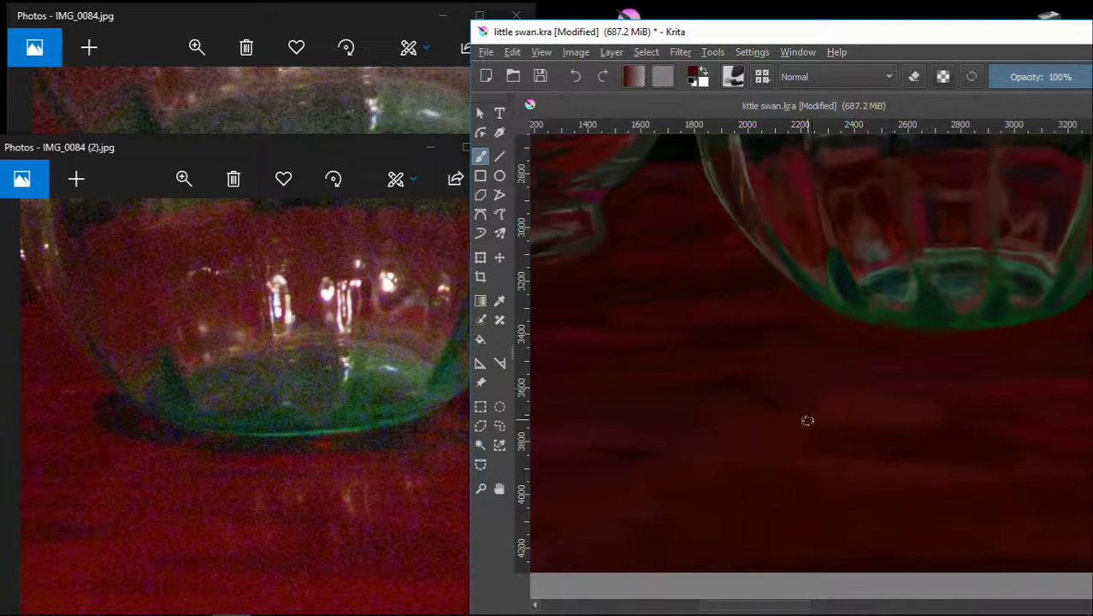
pyautogui.moveTo(784, 420); pyautogui.dragTo(724, 418)
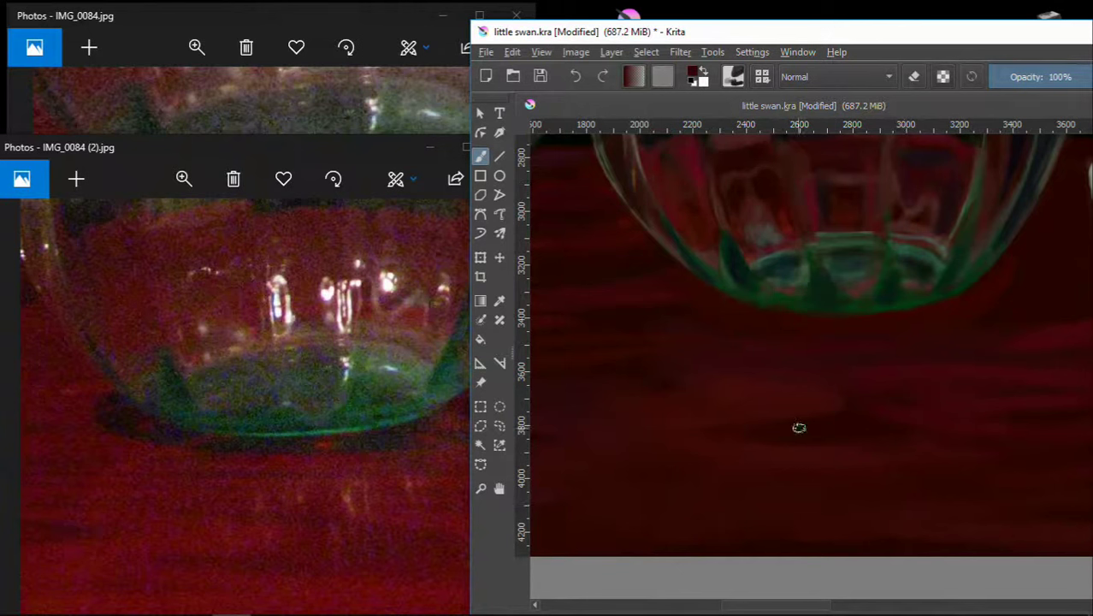
pyautogui.hscroll(2, 821, 419)
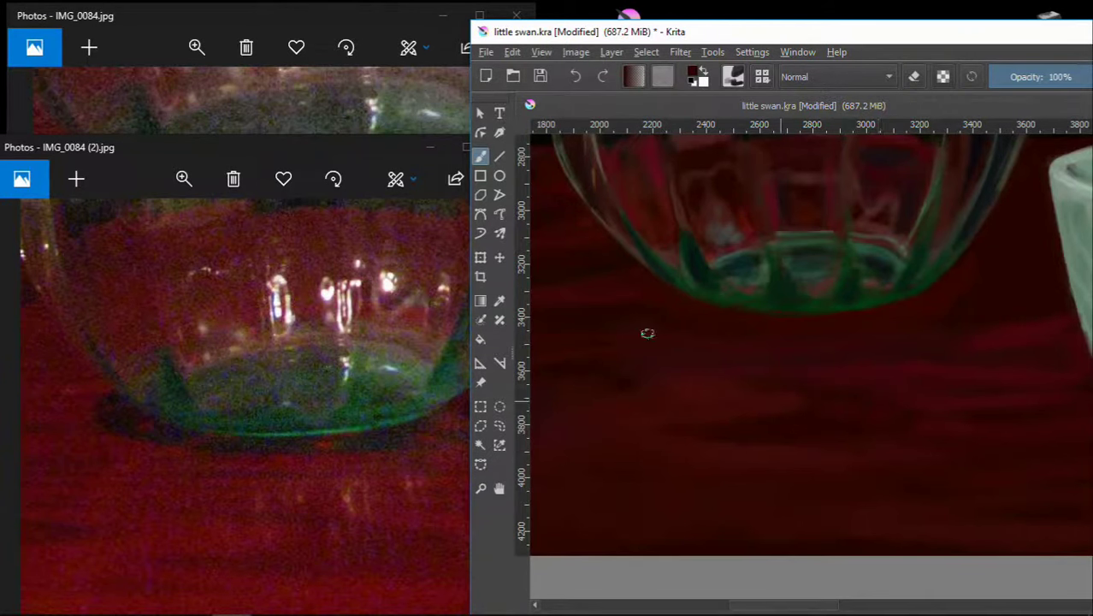
pyautogui.click(9, 281)
pyautogui.scroll(-2, 316, 370)
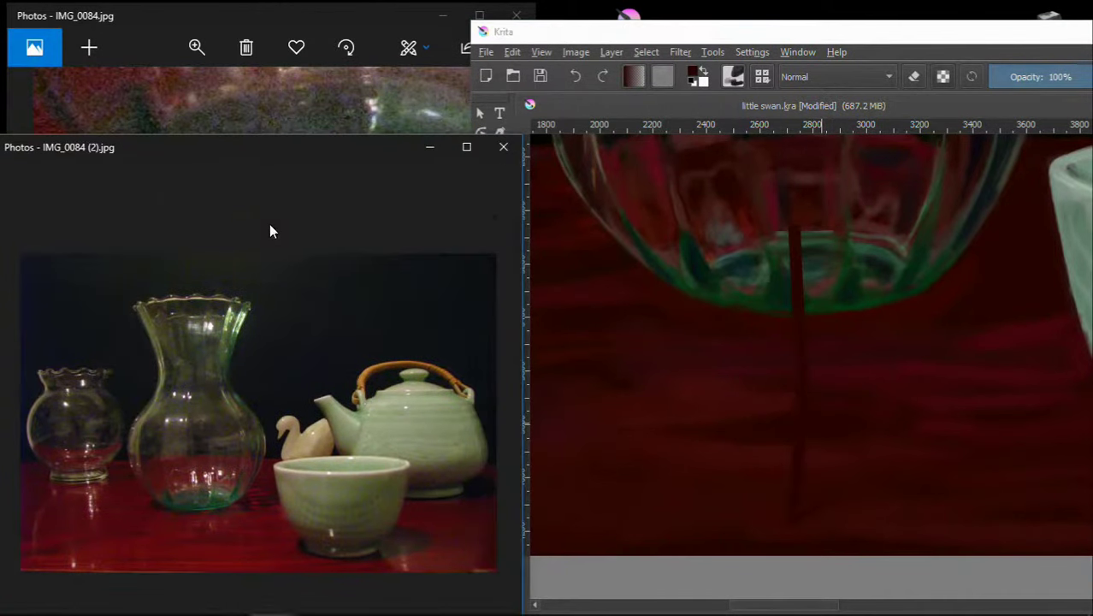
pyautogui.moveTo(144, 224); pyautogui.dragTo(138, 286)
pyautogui.scroll(2, 286, 420)
pyautogui.moveTo(286, 421); pyautogui.dragTo(251, 427)
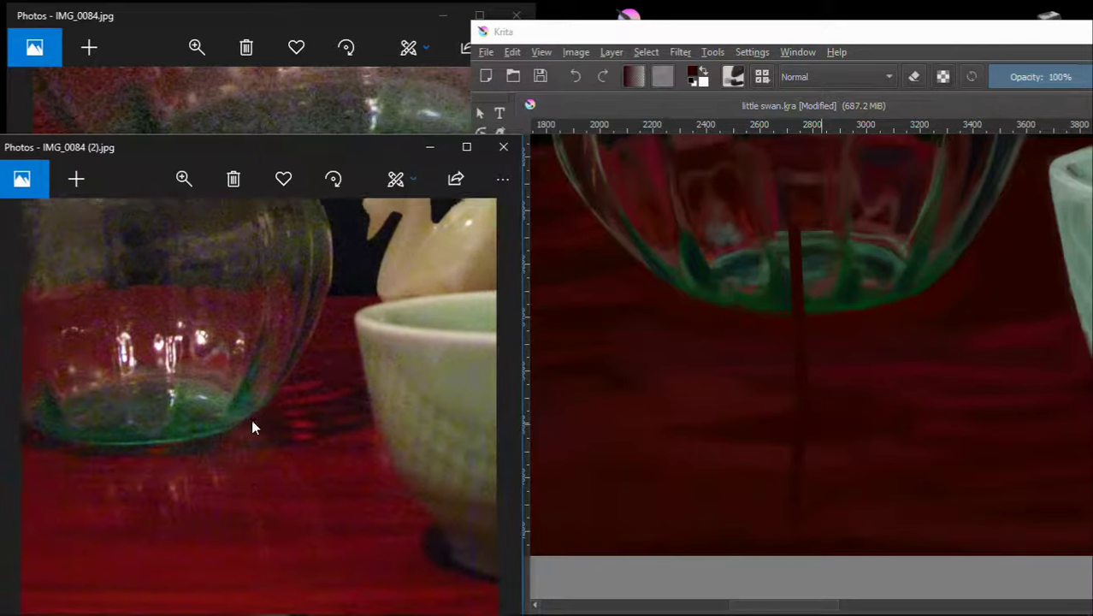
pyautogui.click(921, 419)
pyautogui.scroll(-2, 861, 445)
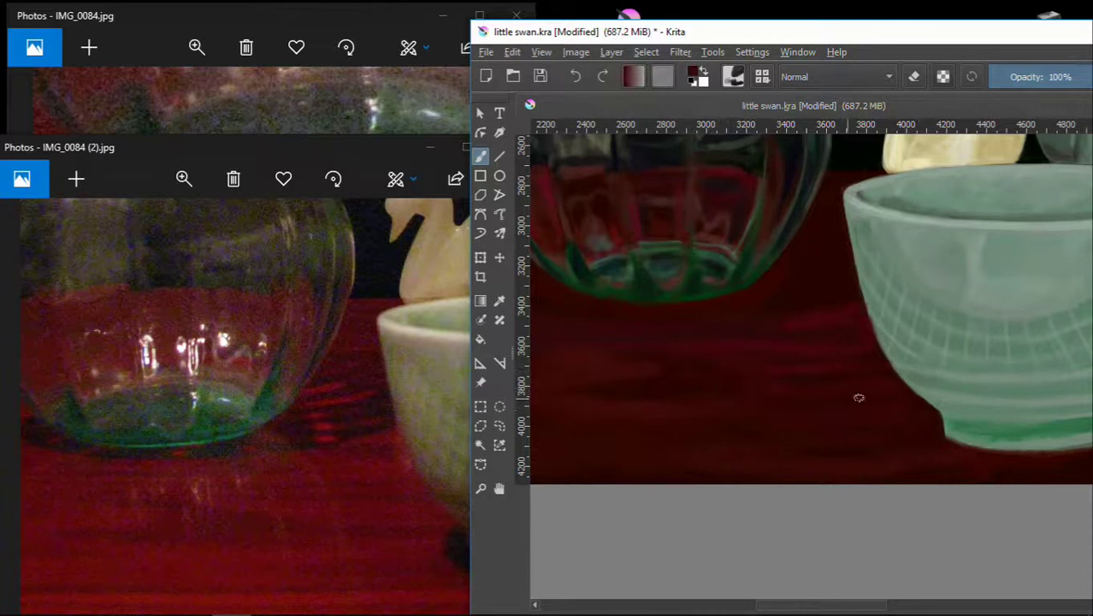
pyautogui.moveTo(675, 421); pyautogui.dragTo(824, 383)
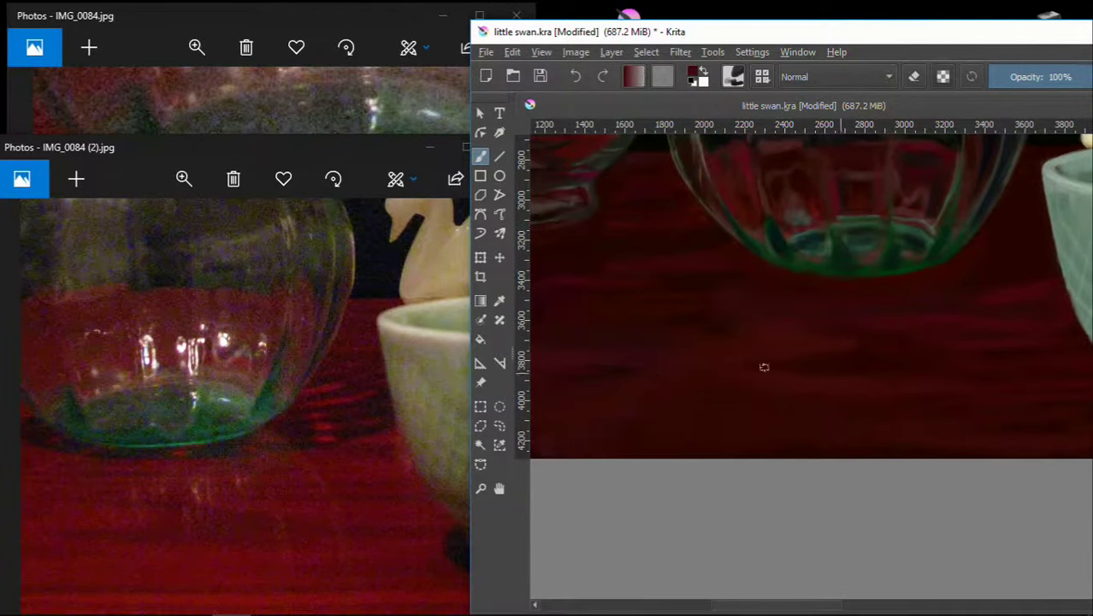
pyautogui.moveTo(675, 323)
pyautogui.mouseDown()
pyautogui.moveTo(790, 346)
pyautogui.moveTo(712, 384)
pyautogui.mouseUp()
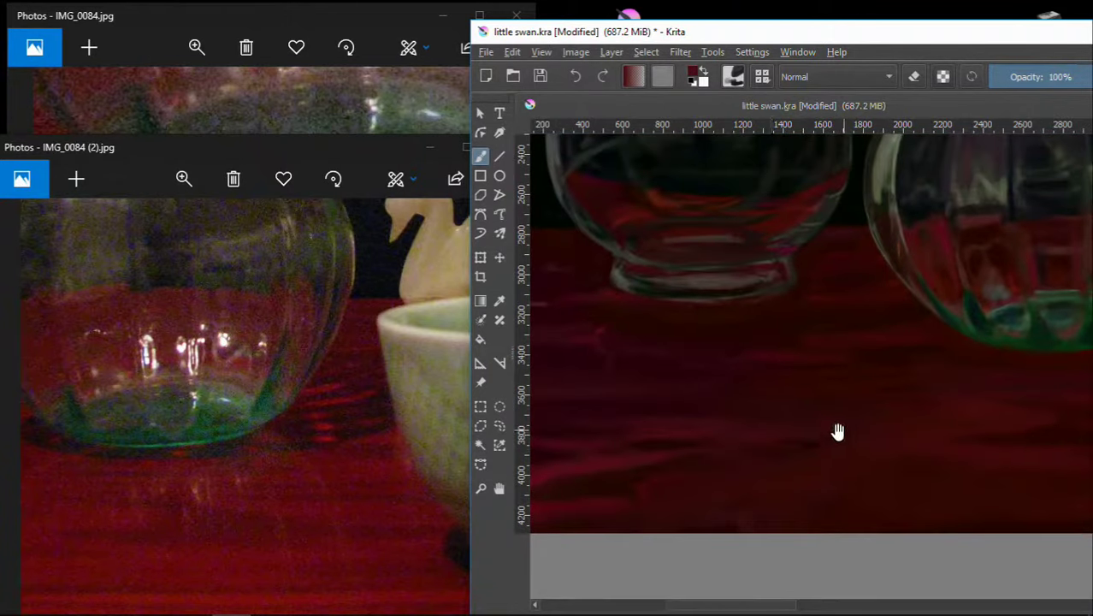
pyautogui.moveTo(833, 432); pyautogui.dragTo(638, 381)
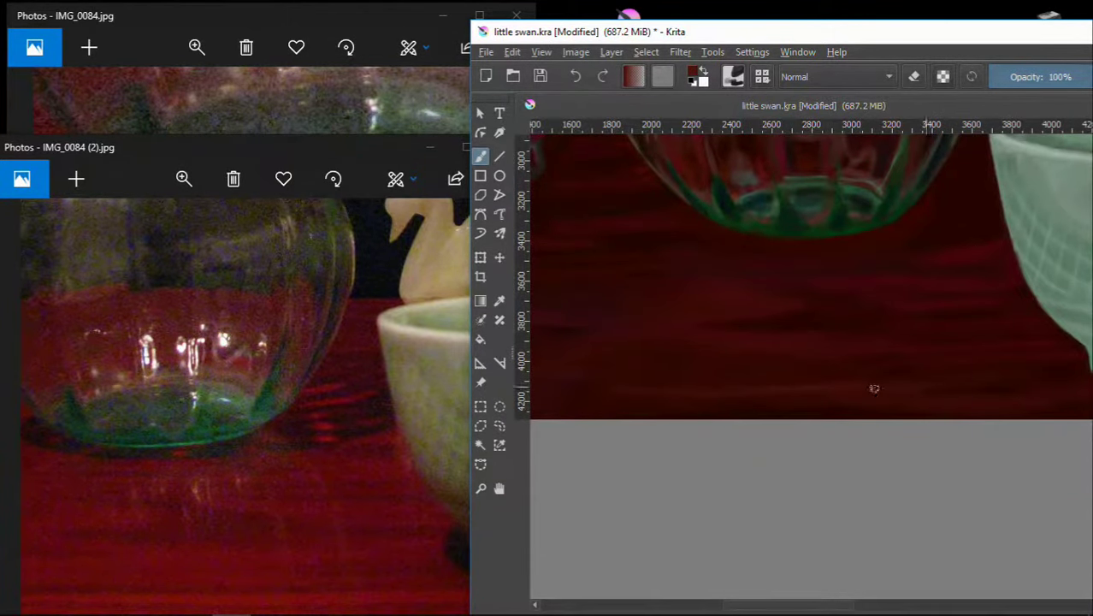
pyautogui.moveTo(508, 162); pyautogui.dragTo(699, 298)
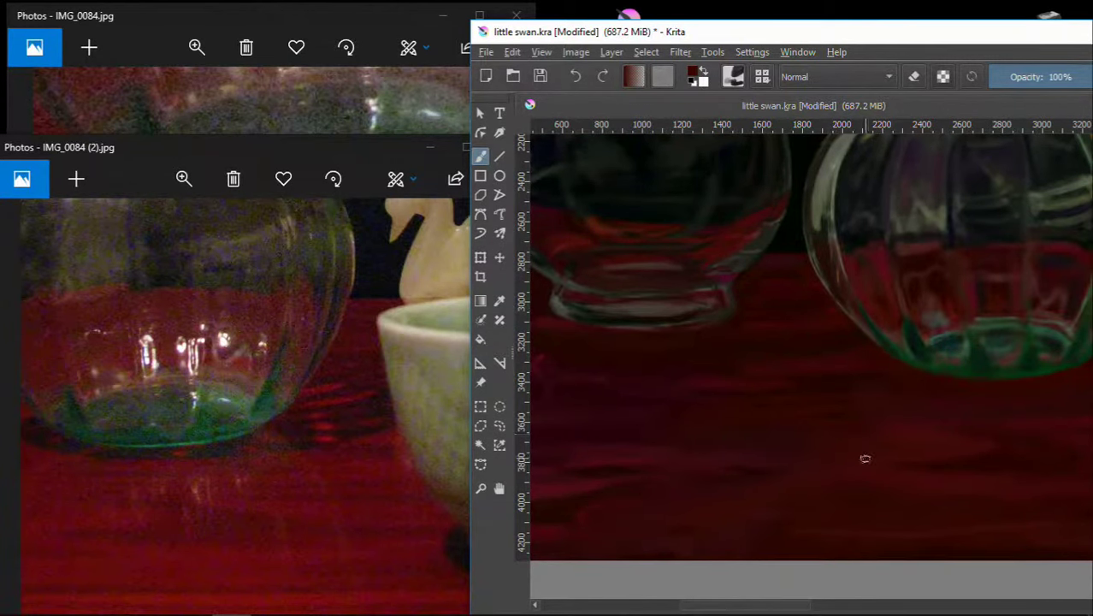
pyautogui.moveTo(876, 481); pyautogui.dragTo(790, 378)
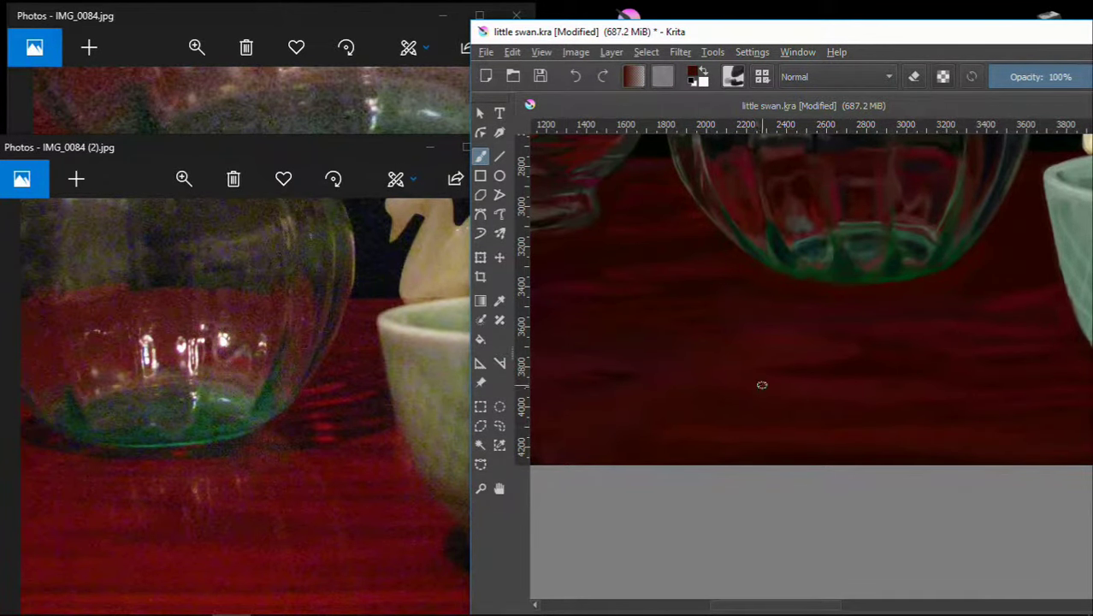
pyautogui.moveTo(762, 384); pyautogui.dragTo(810, 435)
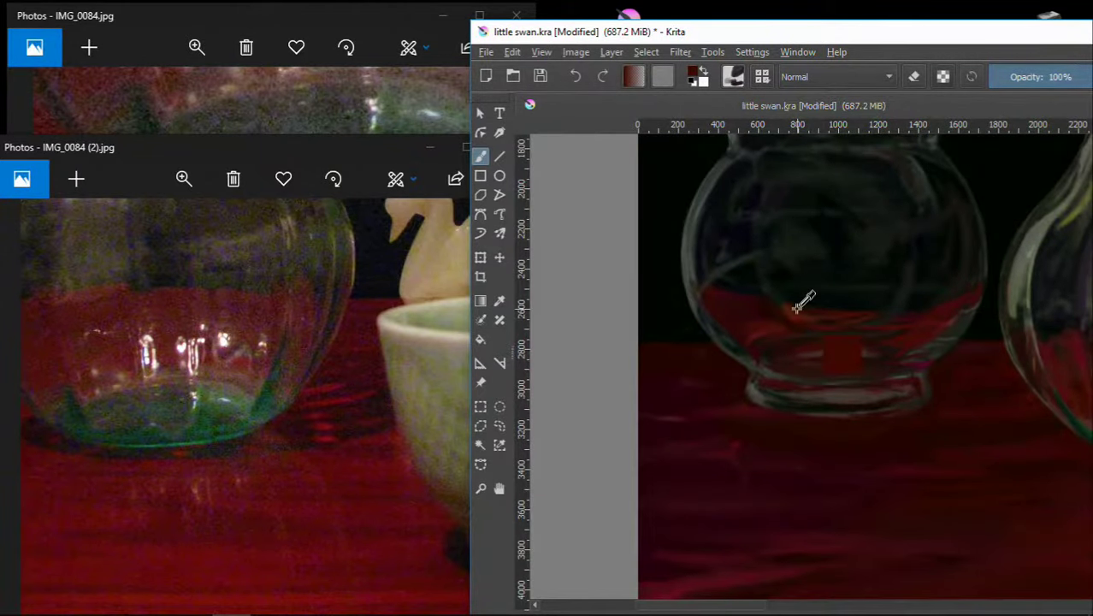
pyautogui.scroll(-5, 802, 303)
pyautogui.hscroll(5, 829, 411)
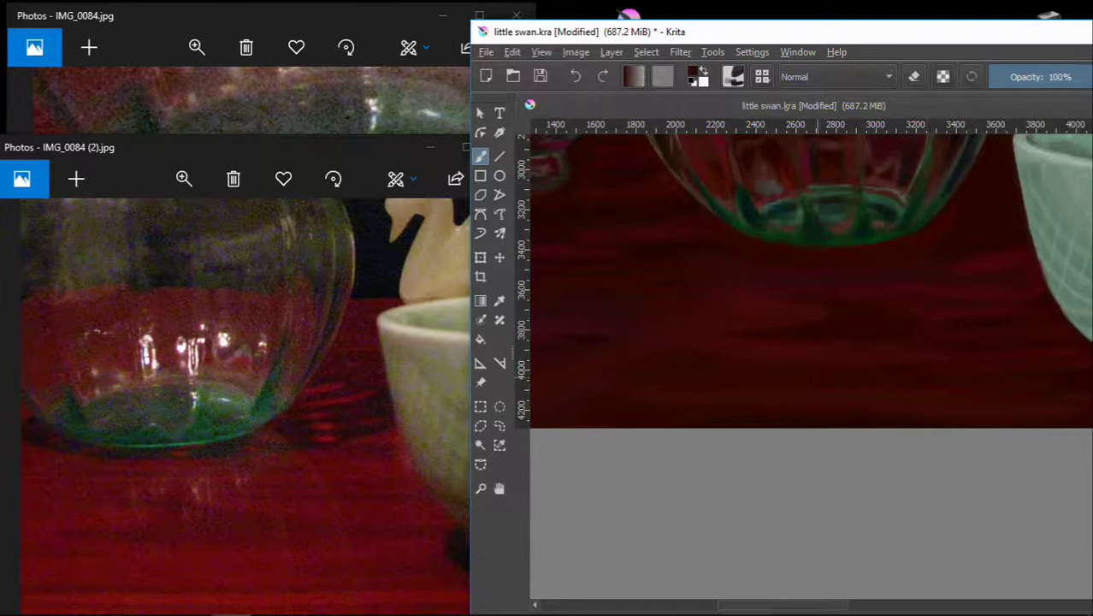
# - Maximize Krita, pick an orange-red, and paint warm horizontal highlight strokes across the table
pyautogui.doubleClick(838, 36)
pyautogui.click(984, 179)
pyautogui.click(1041, 181)
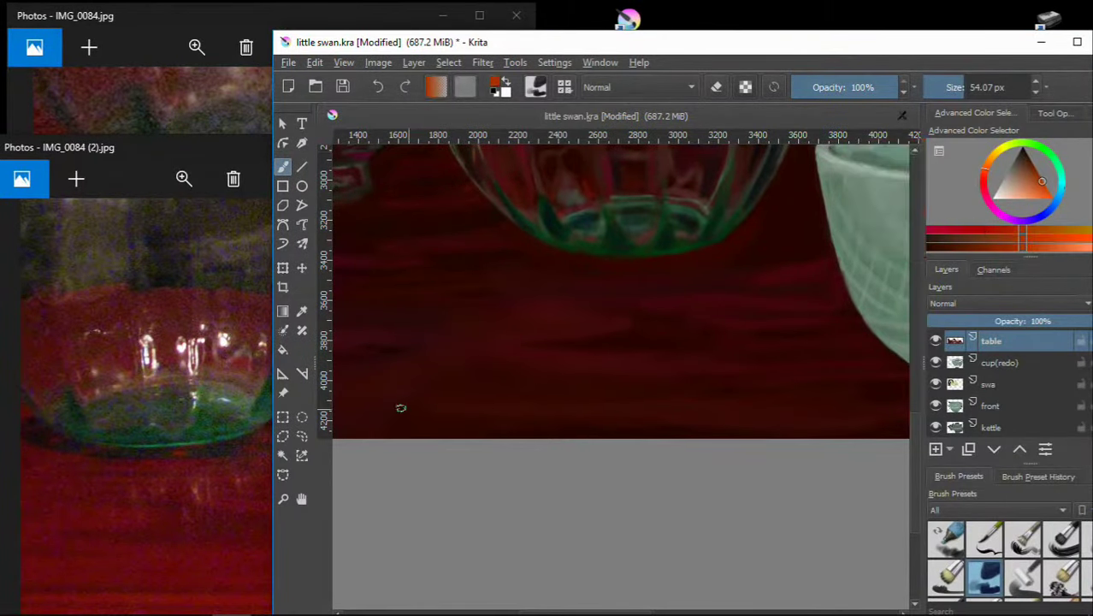
pyautogui.moveTo(493, 408); pyautogui.dragTo(448, 407)
pyautogui.keyDown('ctrl'); pyautogui.click(735, 414); pyautogui.keyUp('ctrl')
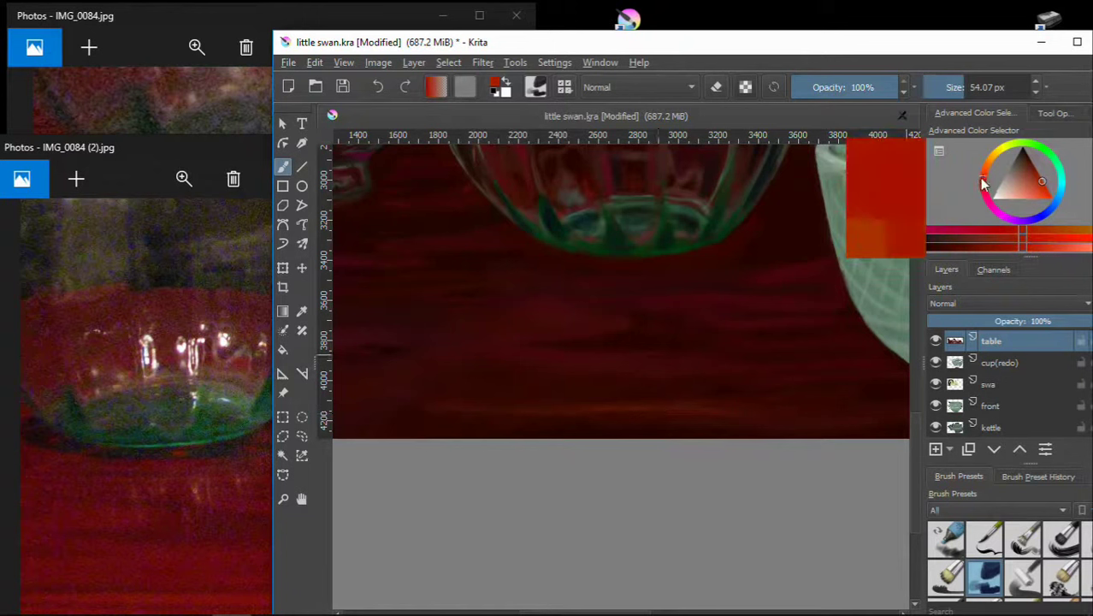
pyautogui.moveTo(452, 403); pyautogui.dragTo(621, 401)
pyautogui.keyDown('ctrl'); pyautogui.click(757, 393); pyautogui.keyUp('ctrl')
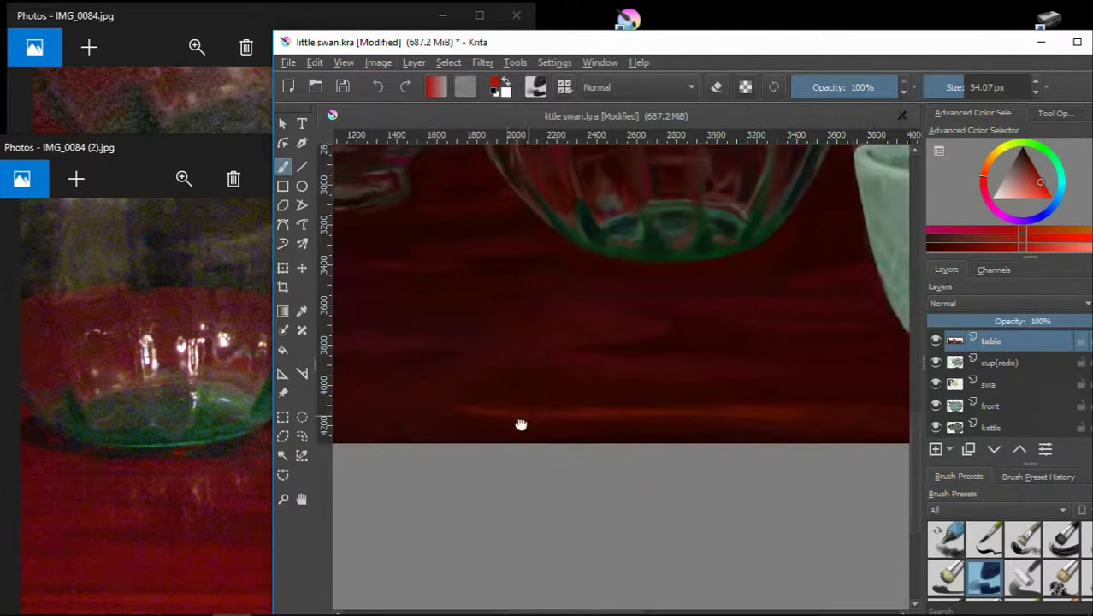
# - Sample the table's dark red and reposition the window and canvas toward the green bowl
pyautogui.moveTo(520, 425); pyautogui.dragTo(637, 359)
pyautogui.moveTo(671, 416); pyautogui.dragTo(591, 375)
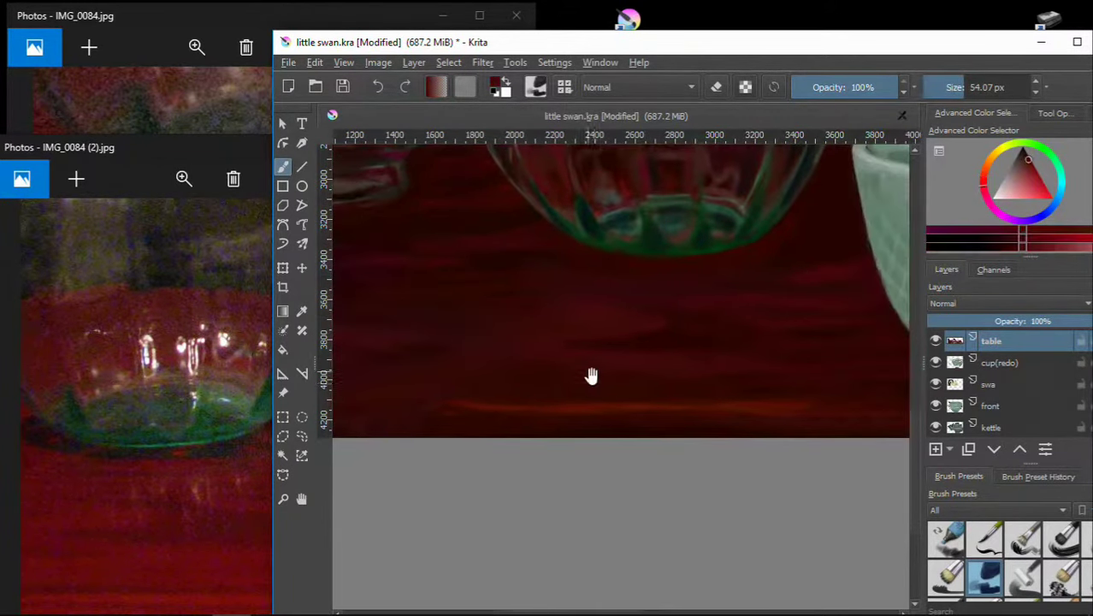
pyautogui.moveTo(562, 411); pyautogui.dragTo(552, 388)
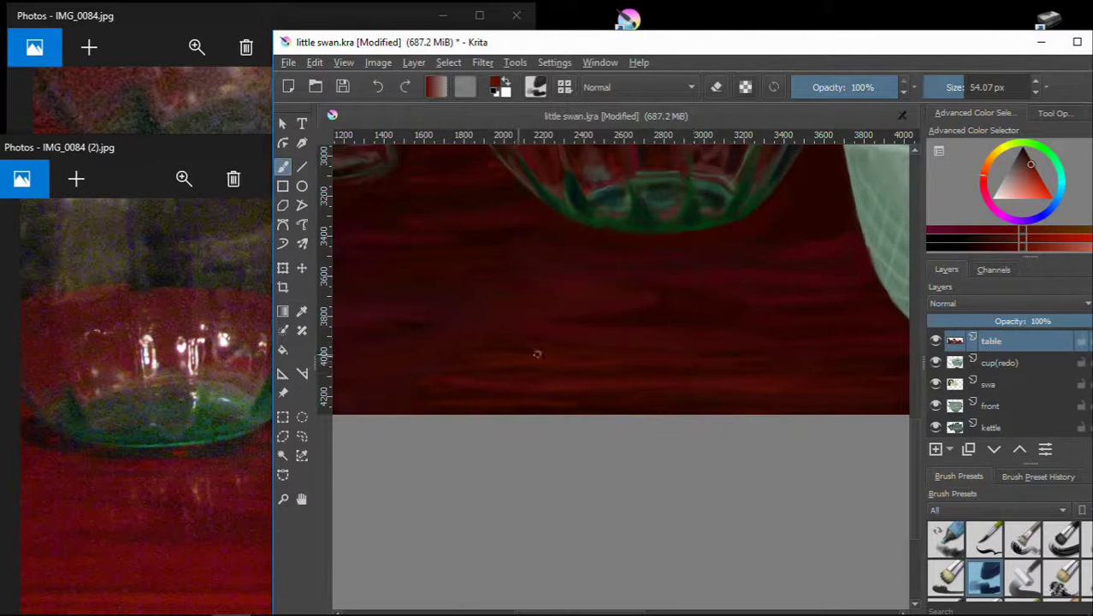
pyautogui.keyDown('ctrl'); pyautogui.click(538, 355); pyautogui.keyUp('ctrl')
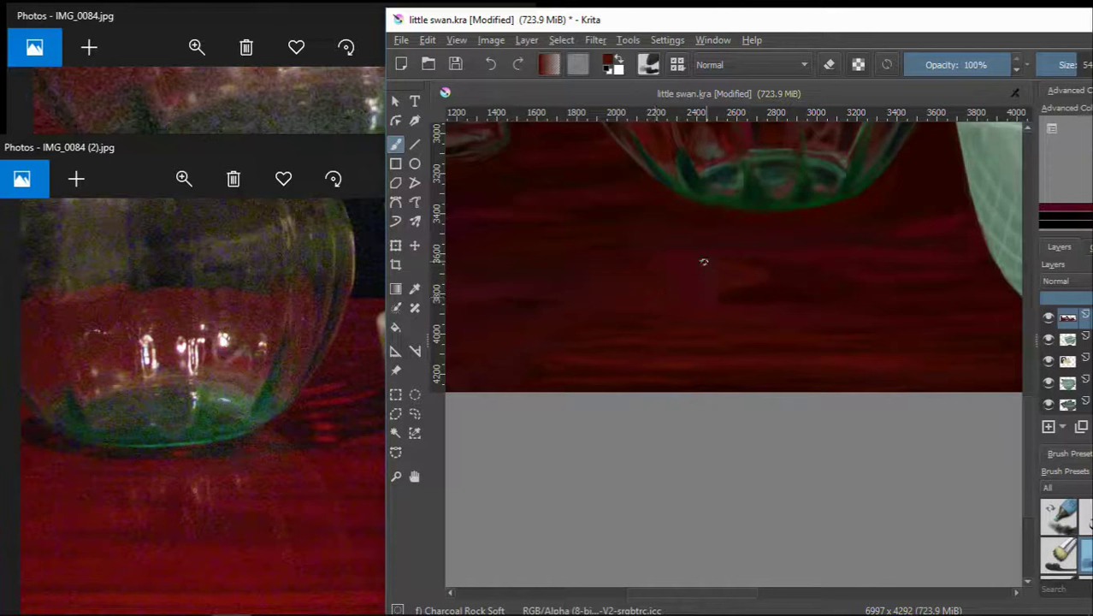
pyautogui.moveTo(896, 20); pyautogui.dragTo(810, 42)
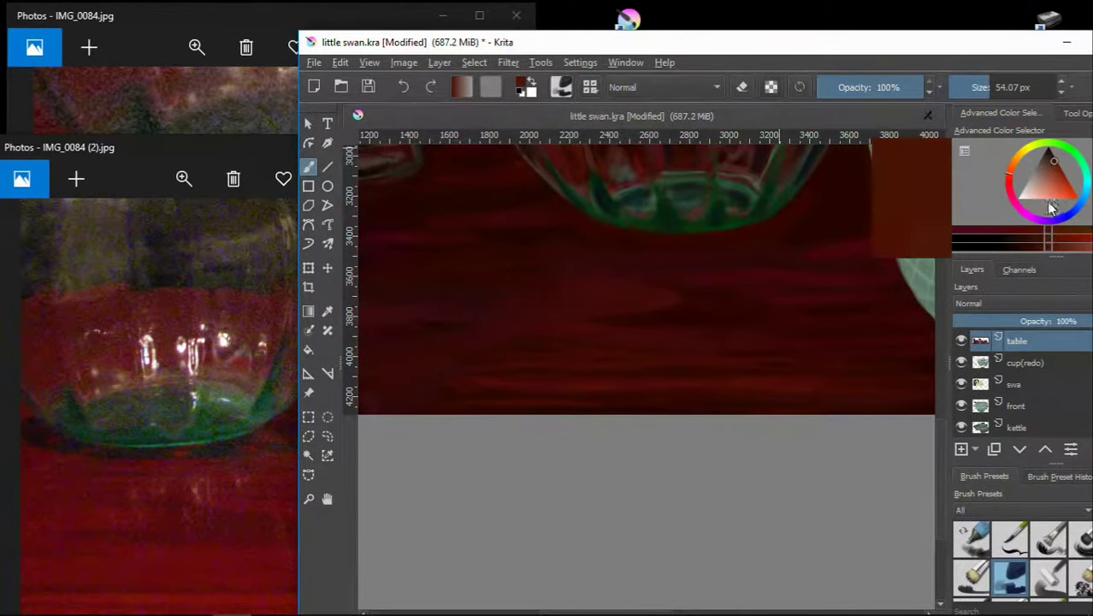
pyautogui.click(1062, 177)
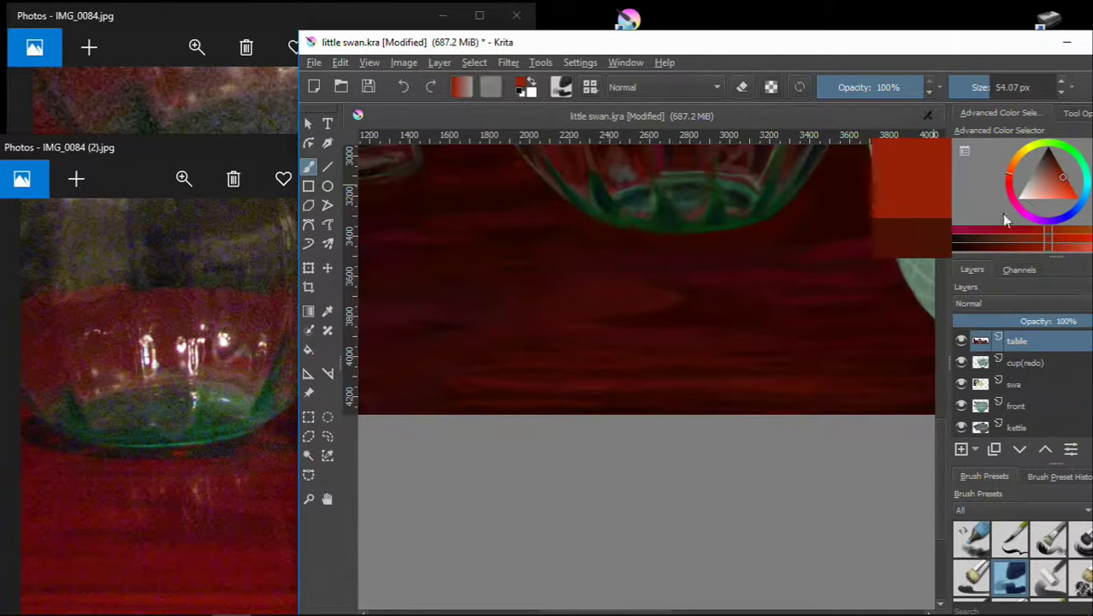
pyautogui.moveTo(778, 48); pyautogui.dragTo(872, 21)
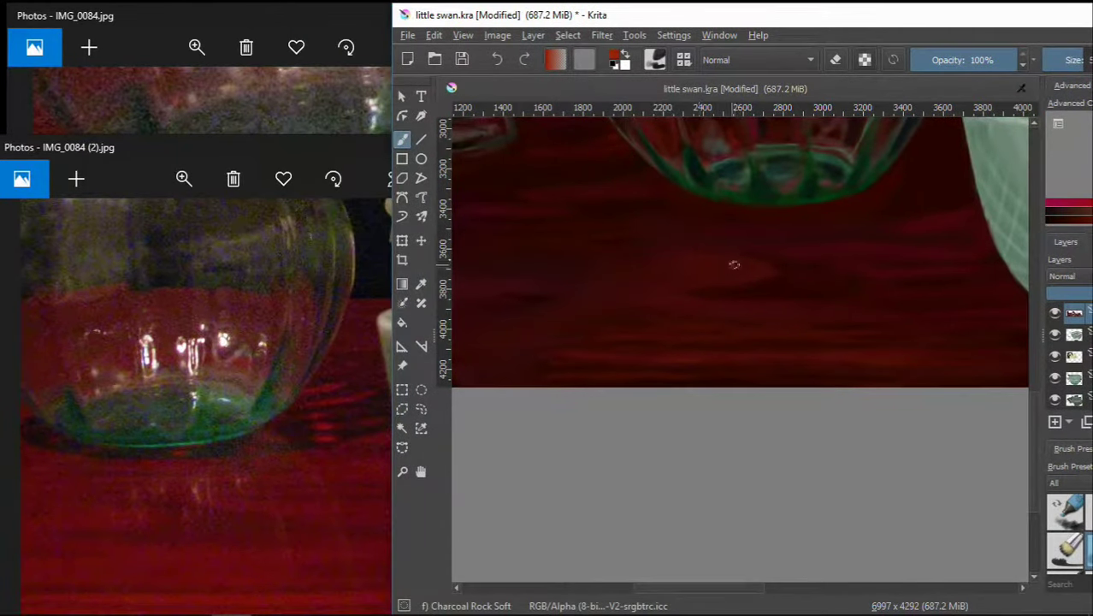
pyautogui.moveTo(770, 15); pyautogui.dragTo(689, 27)
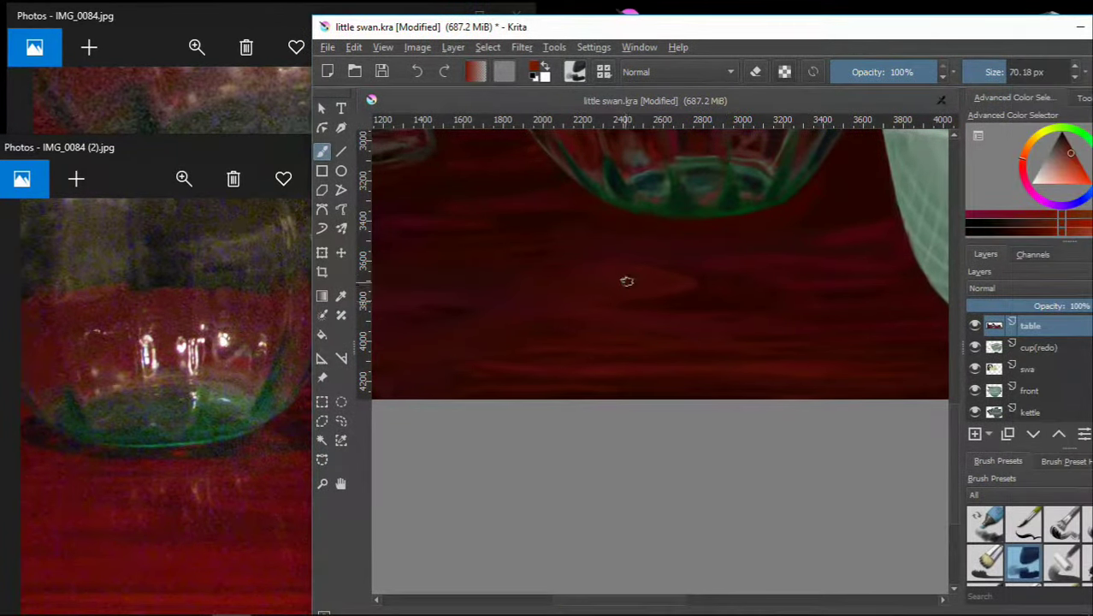
pyautogui.moveTo(590, 317); pyautogui.dragTo(652, 319)
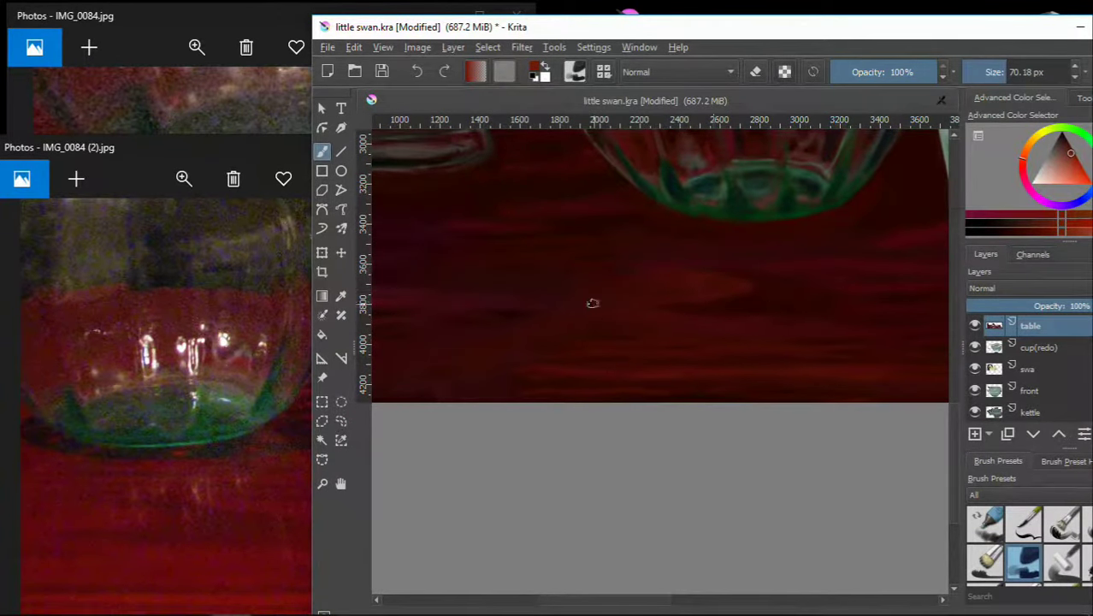
pyautogui.moveTo(769, 308); pyautogui.dragTo(612, 331)
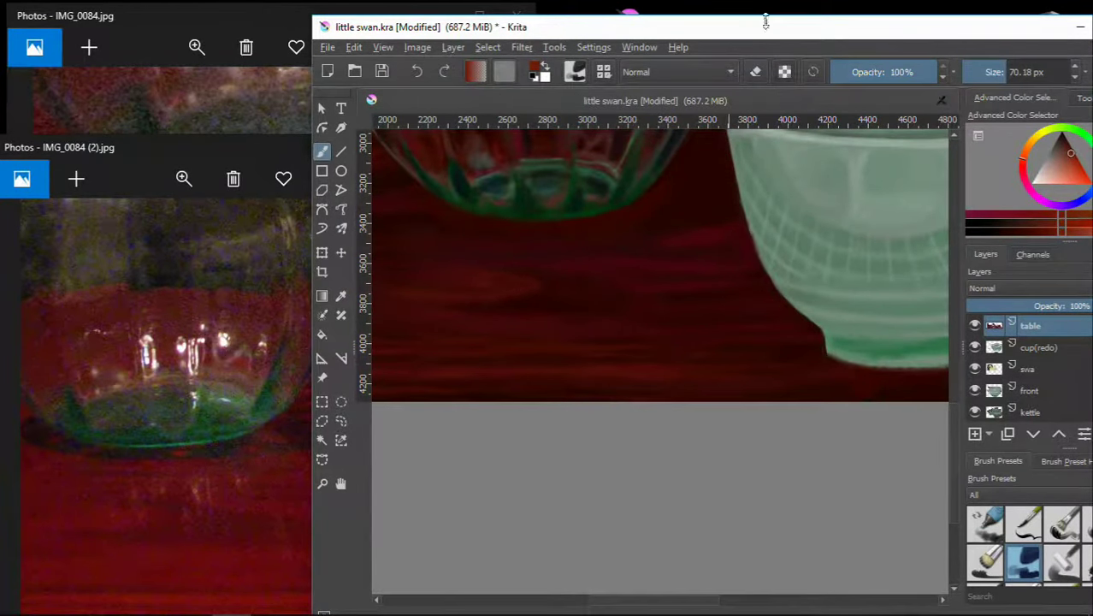
pyautogui.moveTo(765, 22); pyautogui.dragTo(785, 29)
# - Slide the reference photo to the green cup and paint a stroke on the table near the bowl
pyautogui.click(43, 305)
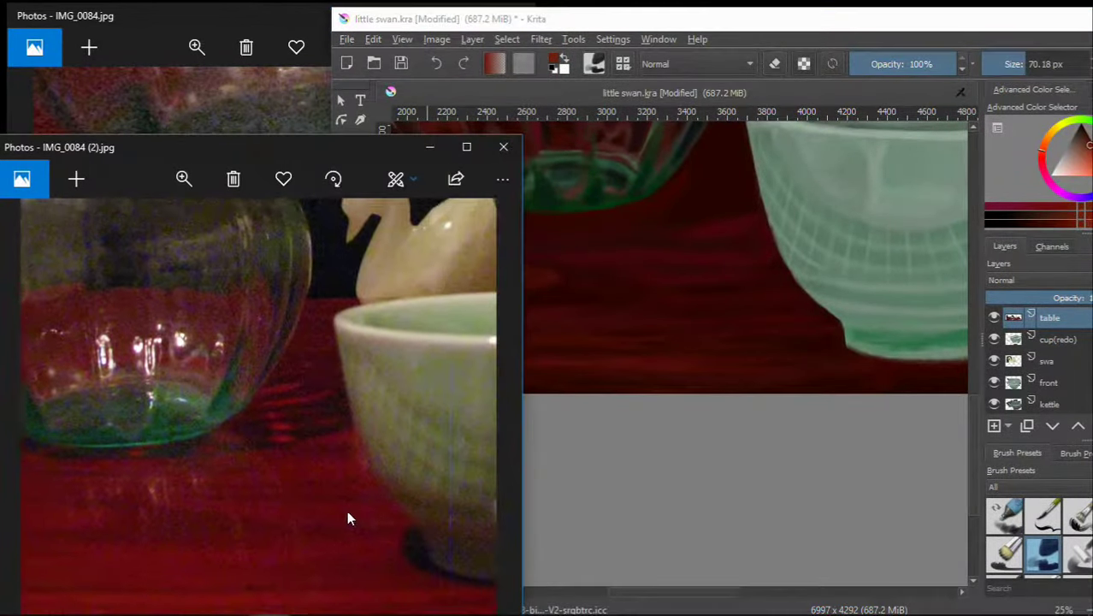
pyautogui.moveTo(348, 518); pyautogui.dragTo(258, 489)
pyautogui.moveTo(757, 308); pyautogui.dragTo(775, 395)
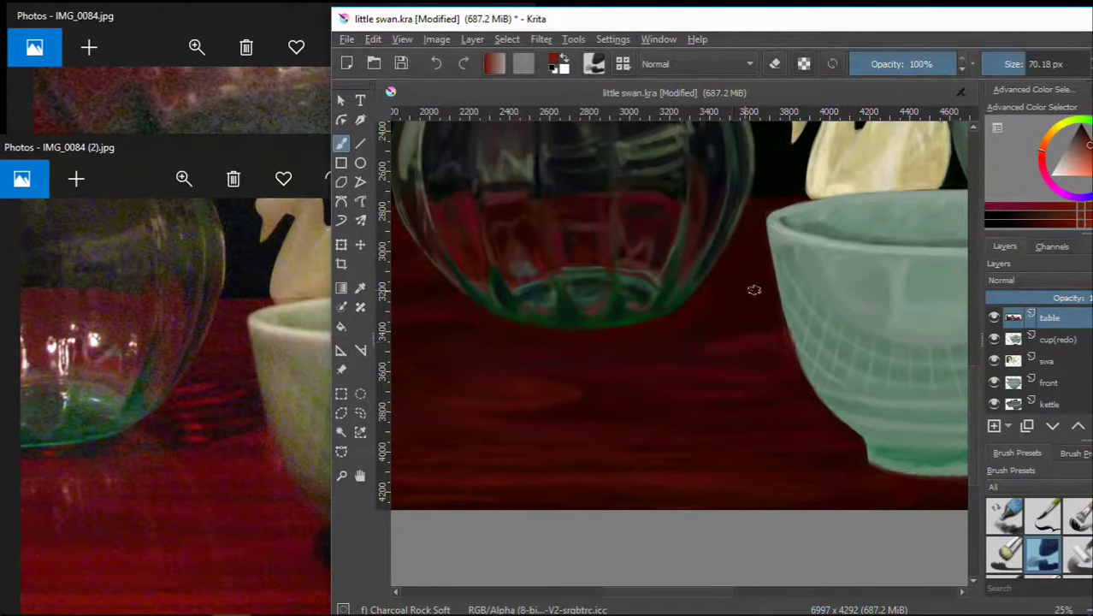
pyautogui.moveTo(743, 349); pyautogui.dragTo(765, 205)
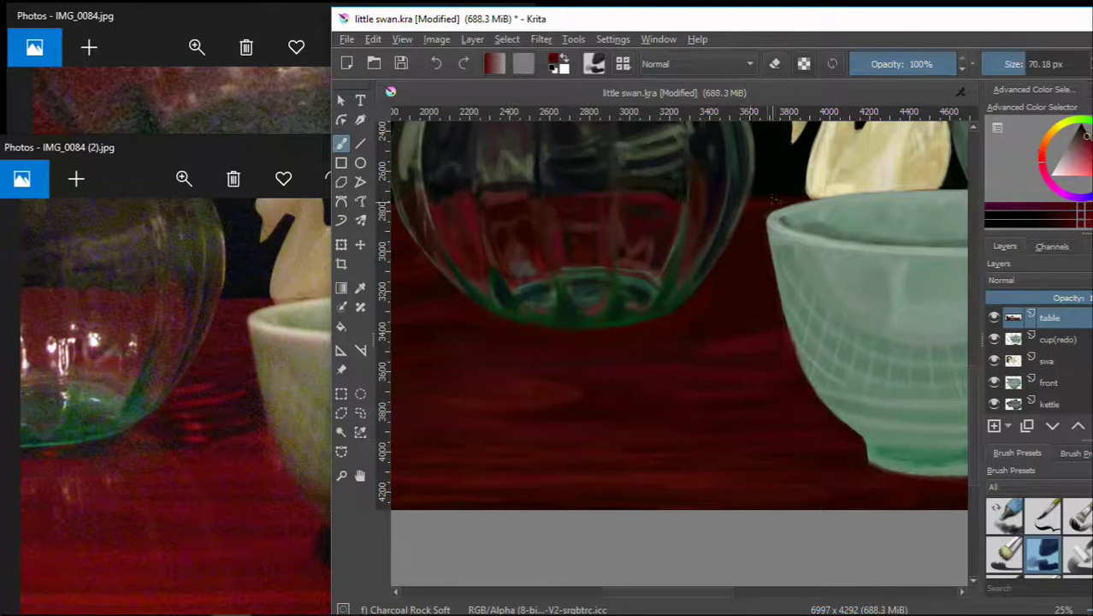
# - Zoom out to check the scene, then zoom the reference onto the cup and teapot base
pyautogui.hscroll(-5, 663, 386)
pyautogui.hscroll(-3, 688, 403)
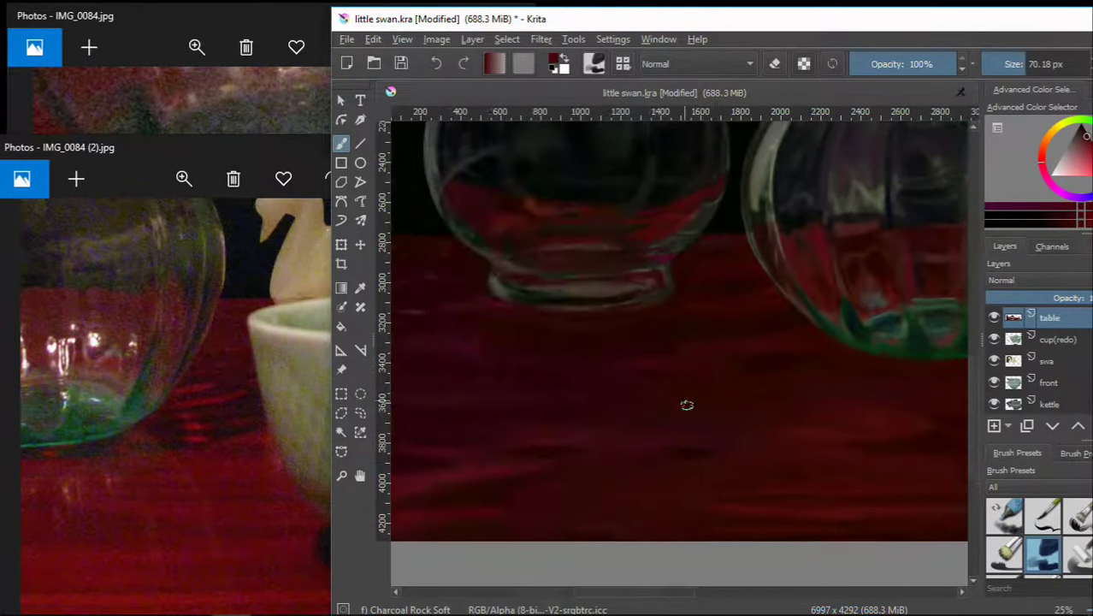
pyautogui.scroll(-3, 719, 447)
pyautogui.scroll(1, 749, 457)
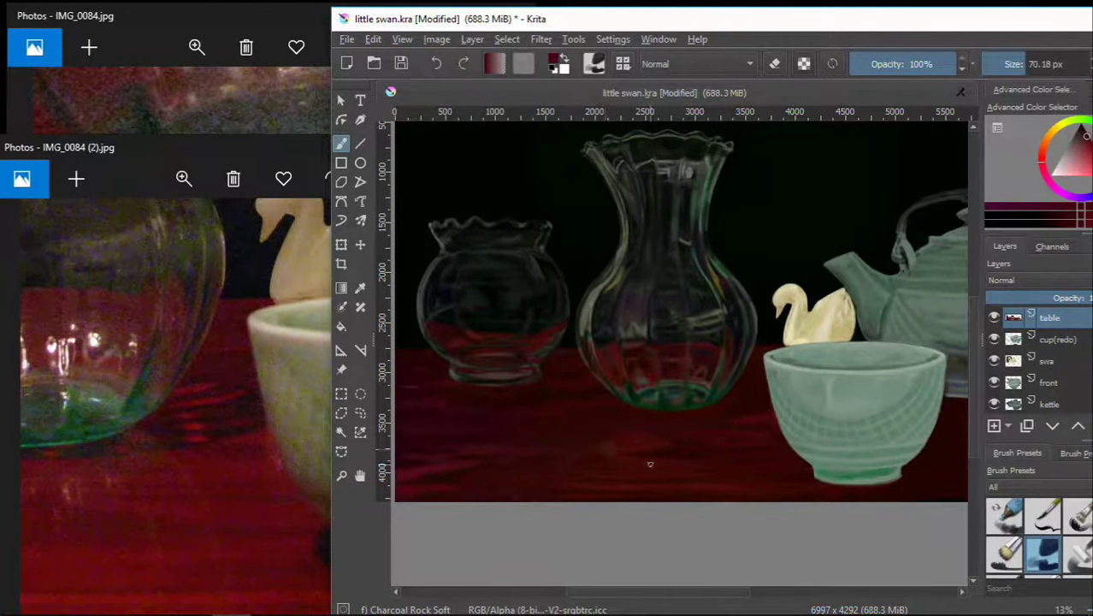
pyautogui.scroll(-1, 671, 459)
pyautogui.hscroll(3, 620, 433)
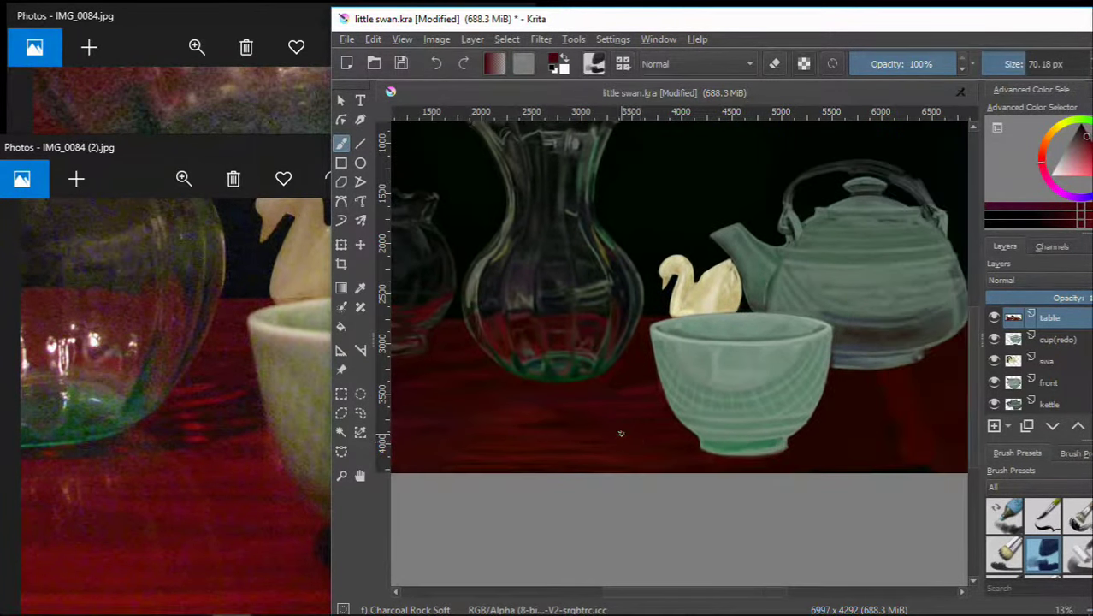
pyautogui.hscroll(3, 639, 441)
pyautogui.moveTo(450, 478); pyautogui.dragTo(237, 490)
pyautogui.scroll(-1, 256, 505)
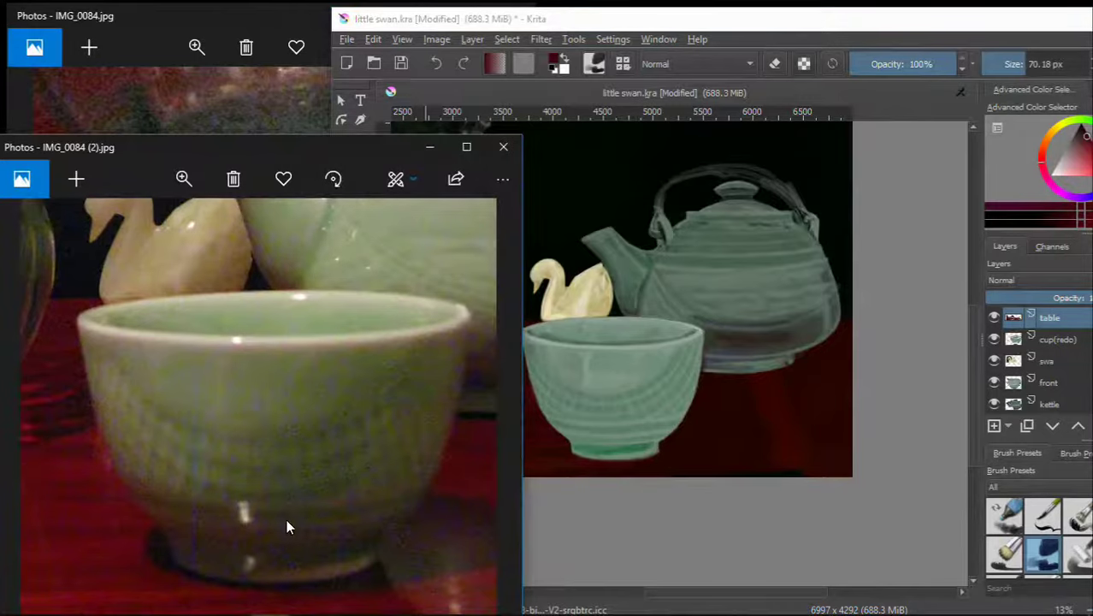
pyautogui.scroll(2, 289, 520)
pyautogui.moveTo(354, 498); pyautogui.dragTo(145, 547)
# - Place the reference beside the canvas and paint faint light curved strokes around the teapot base
pyautogui.scroll(4, 798, 384)
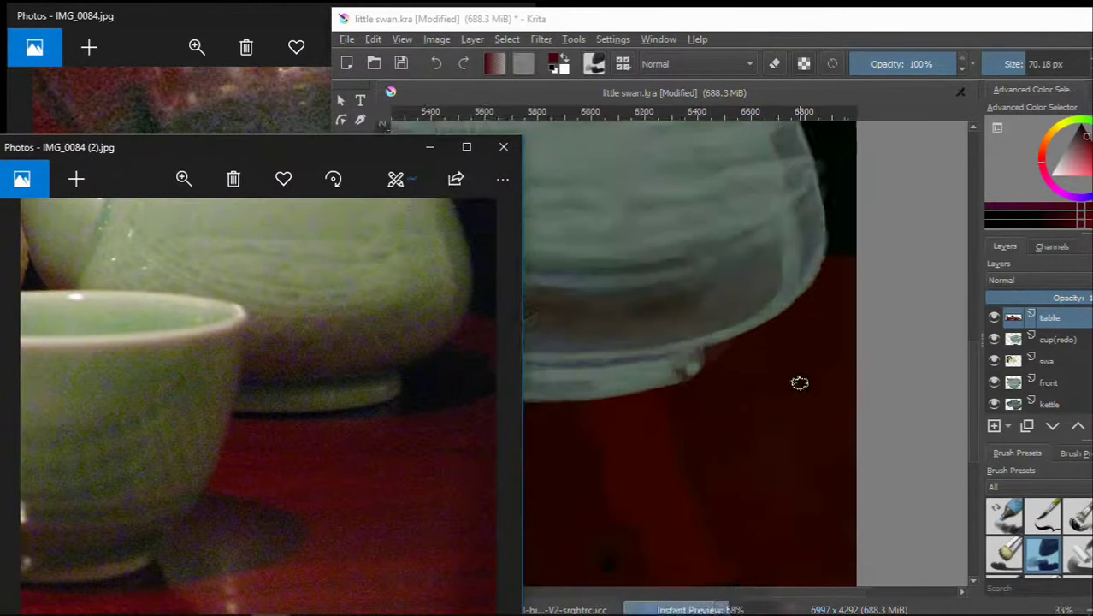
pyautogui.moveTo(960, 34)
pyautogui.mouseDown()
pyautogui.moveTo(922, 36)
pyautogui.moveTo(1011, 14)
pyautogui.mouseUp()
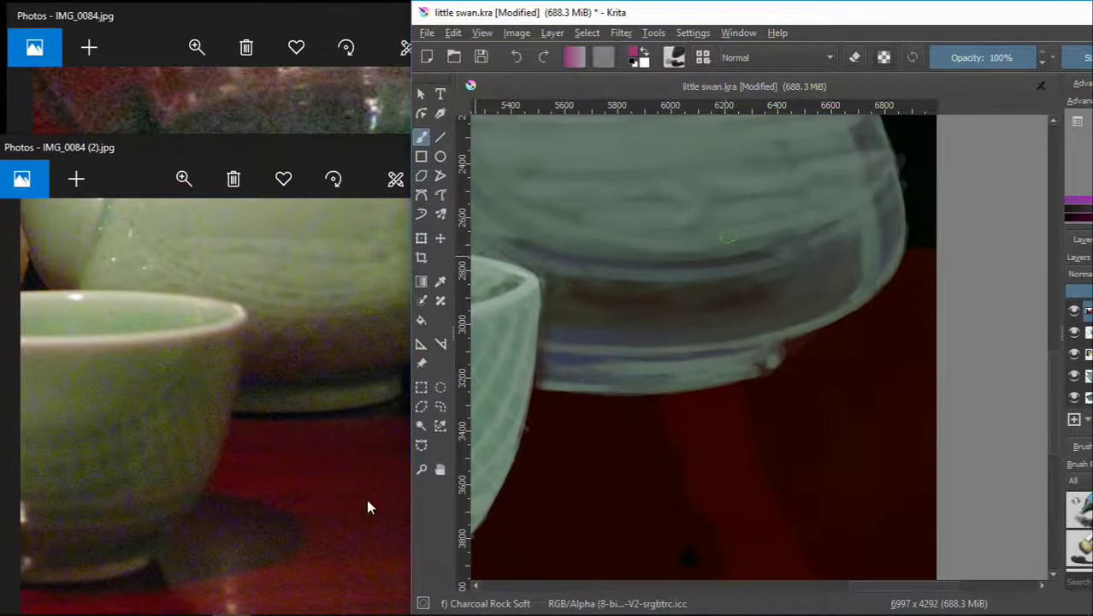
pyautogui.moveTo(256, 147); pyautogui.dragTo(110, 92)
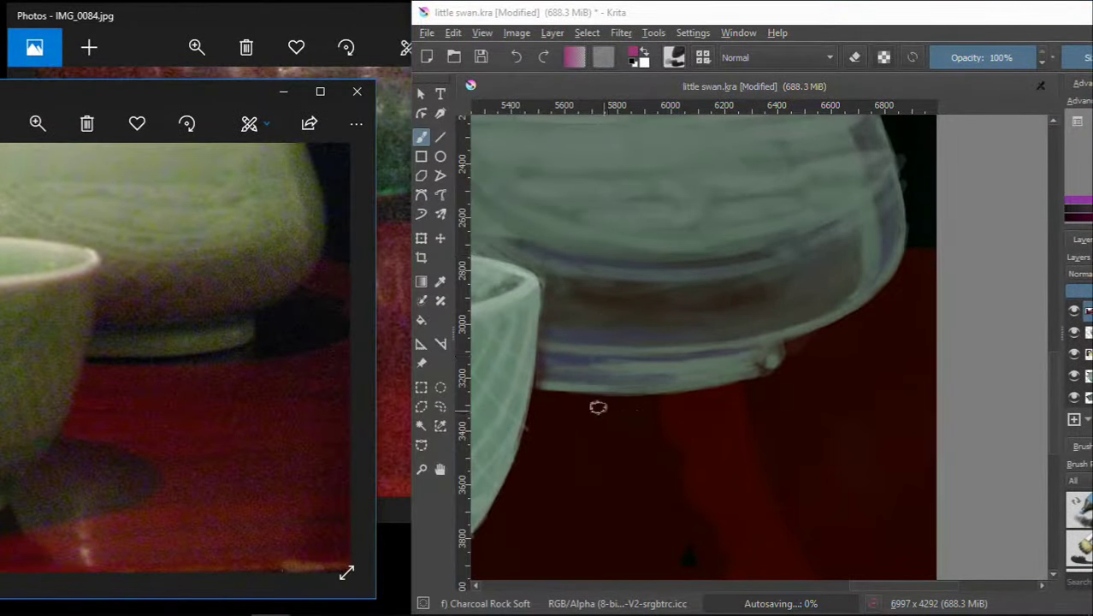
pyautogui.moveTo(598, 407); pyautogui.dragTo(666, 410)
pyautogui.moveTo(542, 399)
pyautogui.mouseDown()
pyautogui.moveTo(719, 408)
pyautogui.moveTo(884, 369)
pyautogui.moveTo(890, 290)
pyautogui.moveTo(928, 269)
pyautogui.mouseUp()
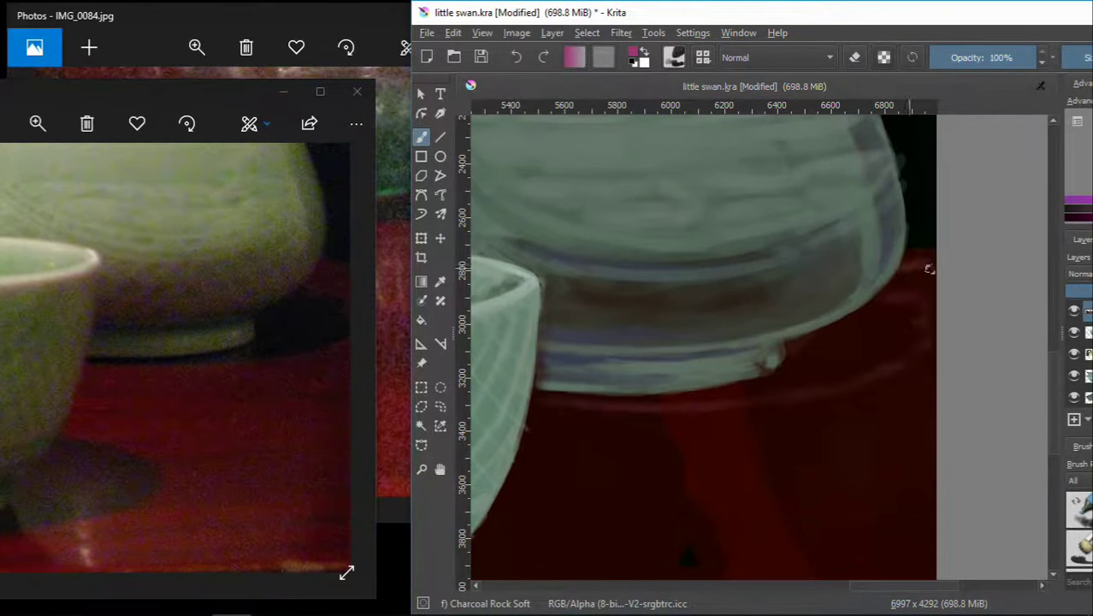
pyautogui.scroll(-2, 676, 458)
pyautogui.hscroll(-3, 675, 458)
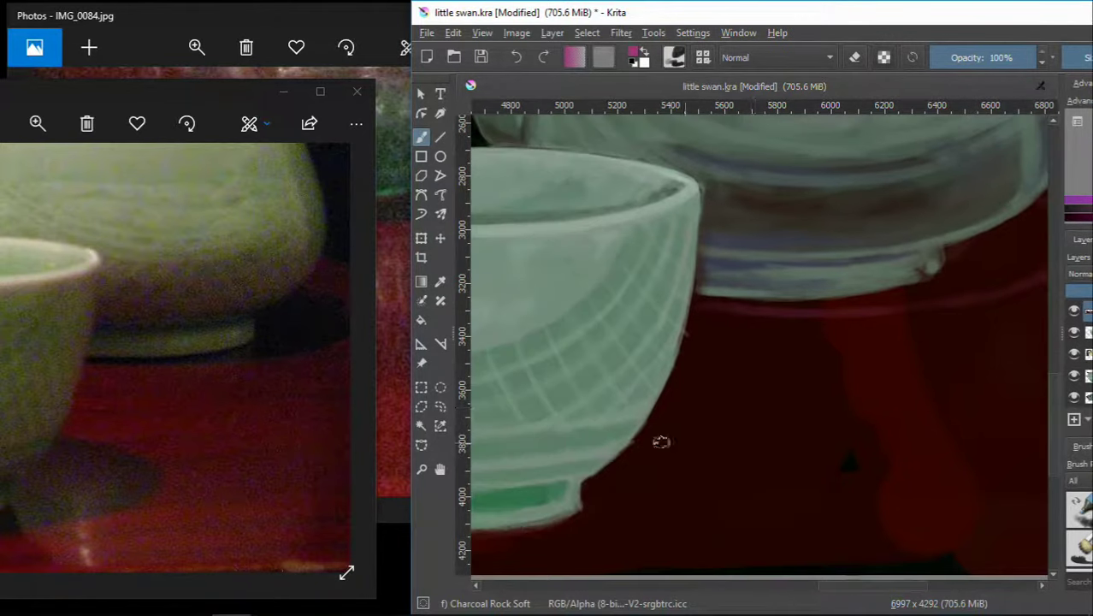
pyautogui.moveTo(654, 415)
pyautogui.mouseDown()
pyautogui.moveTo(766, 460)
pyautogui.moveTo(860, 435)
pyautogui.mouseUp()
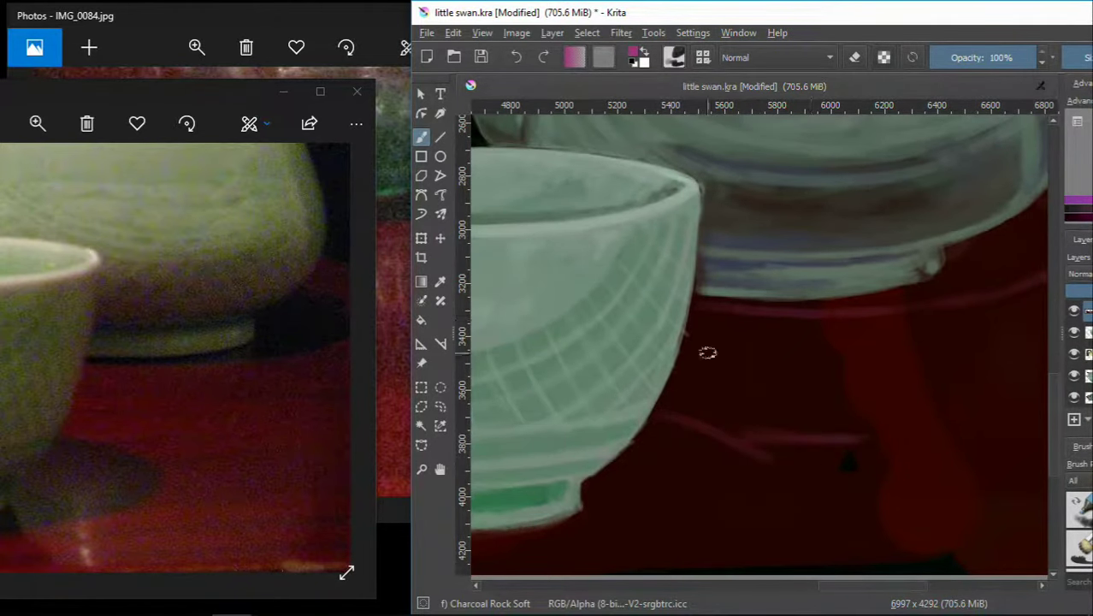
# - Paint reddish reflection strokes across the table in saturated orange, then muted dark red
pyautogui.moveTo(872, 38); pyautogui.dragTo(760, 69)
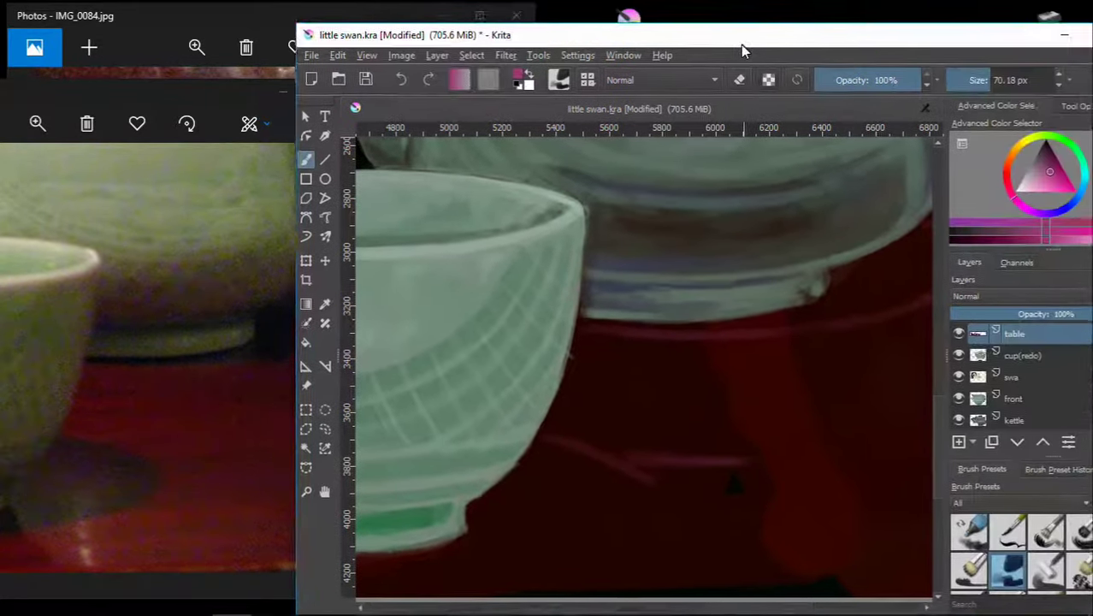
pyautogui.click(1018, 176)
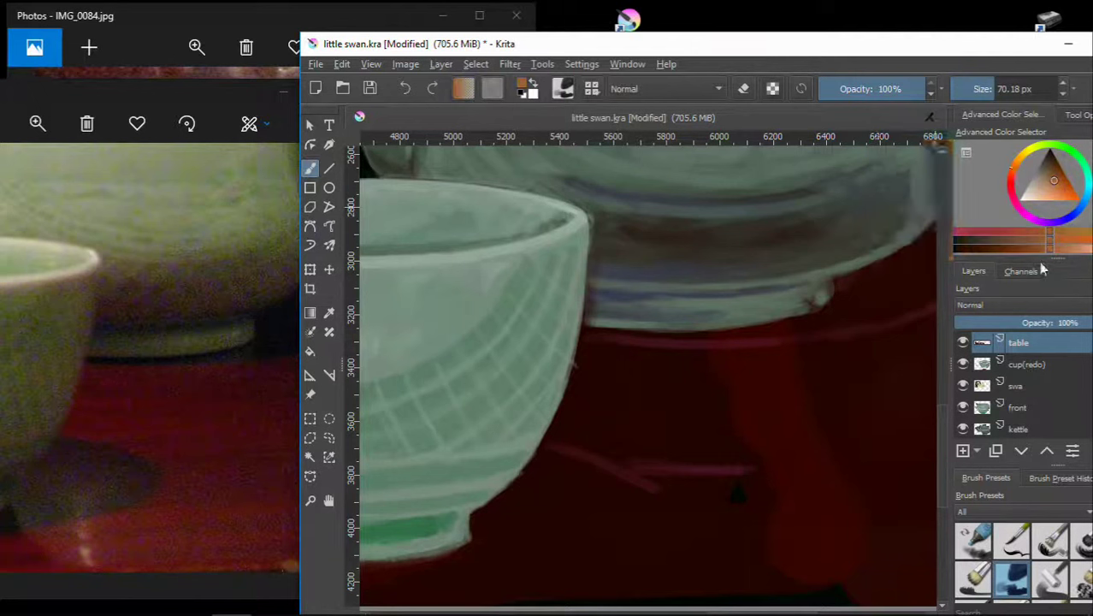
pyautogui.click(1069, 184)
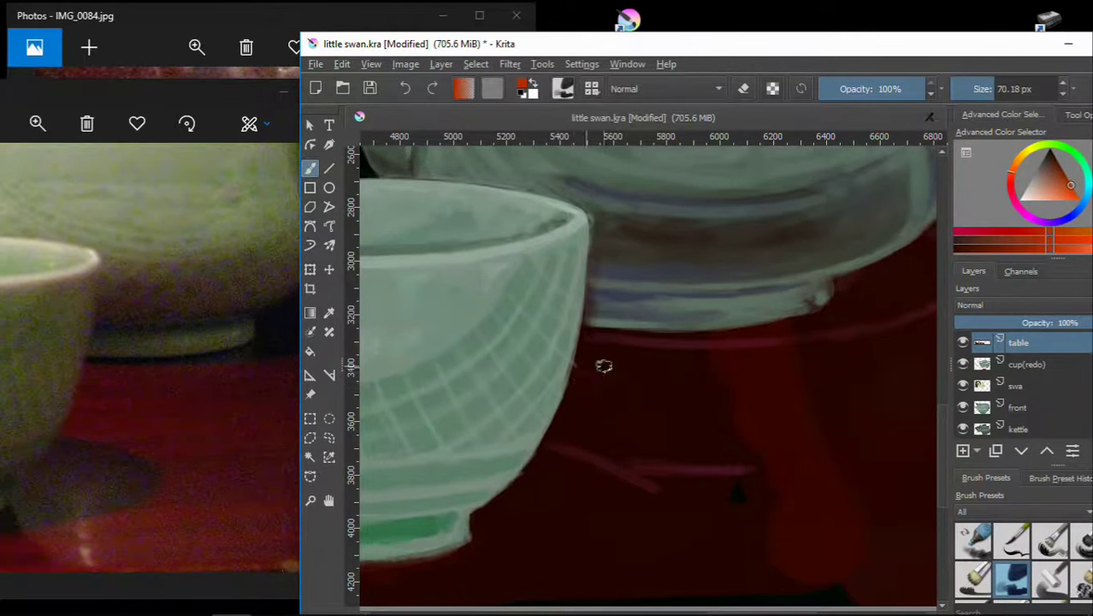
pyautogui.moveTo(639, 388); pyautogui.dragTo(622, 382)
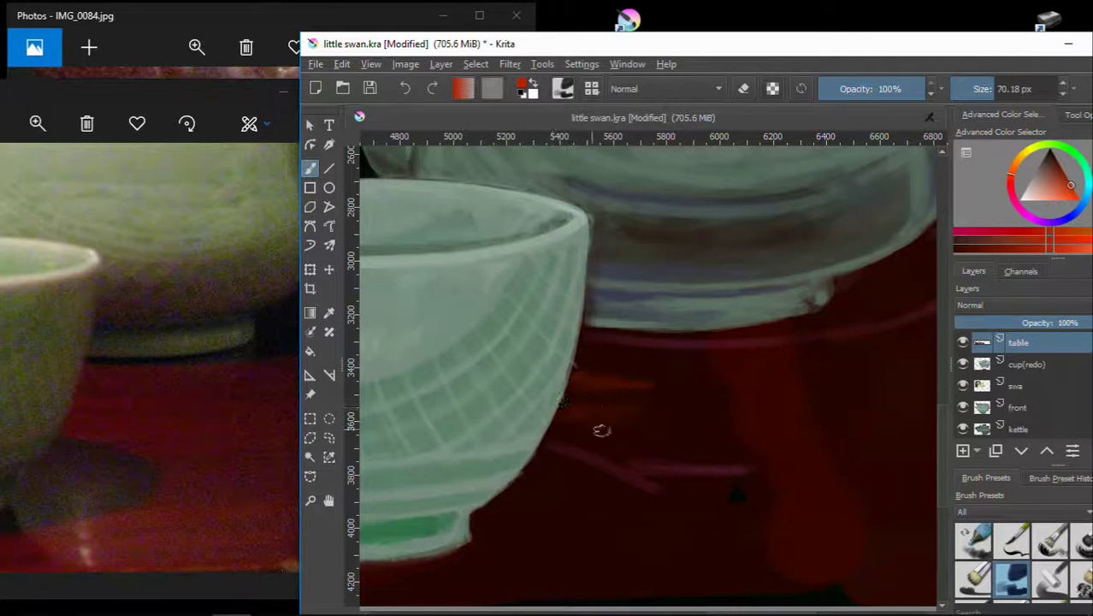
pyautogui.moveTo(659, 416); pyautogui.dragTo(570, 414)
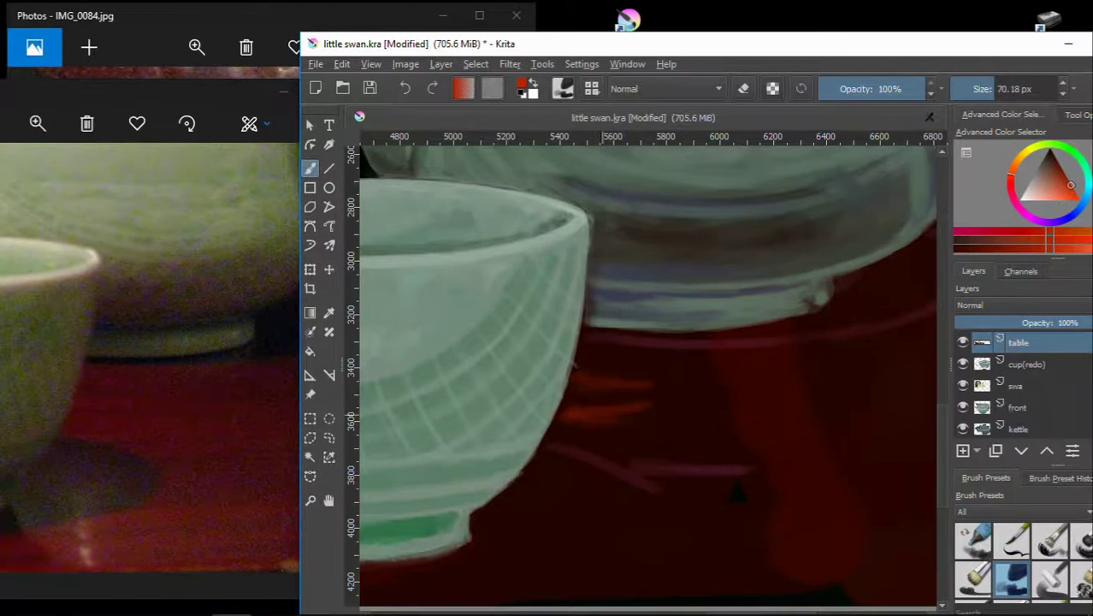
pyautogui.keyDown('ctrl'); pyautogui.click(713, 393); pyautogui.keyUp('ctrl')
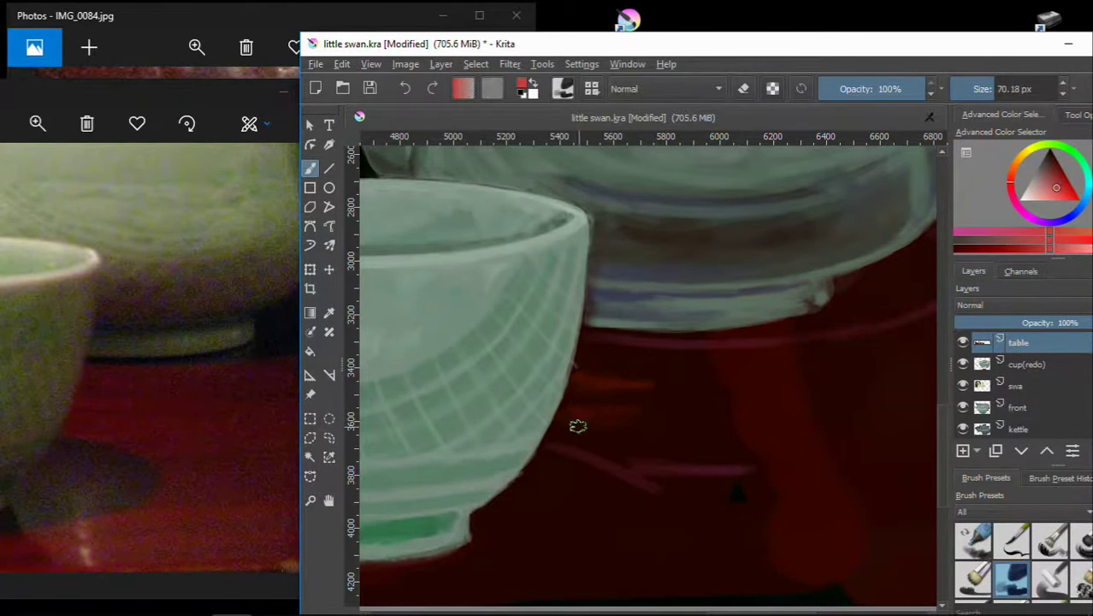
pyautogui.click(1069, 197)
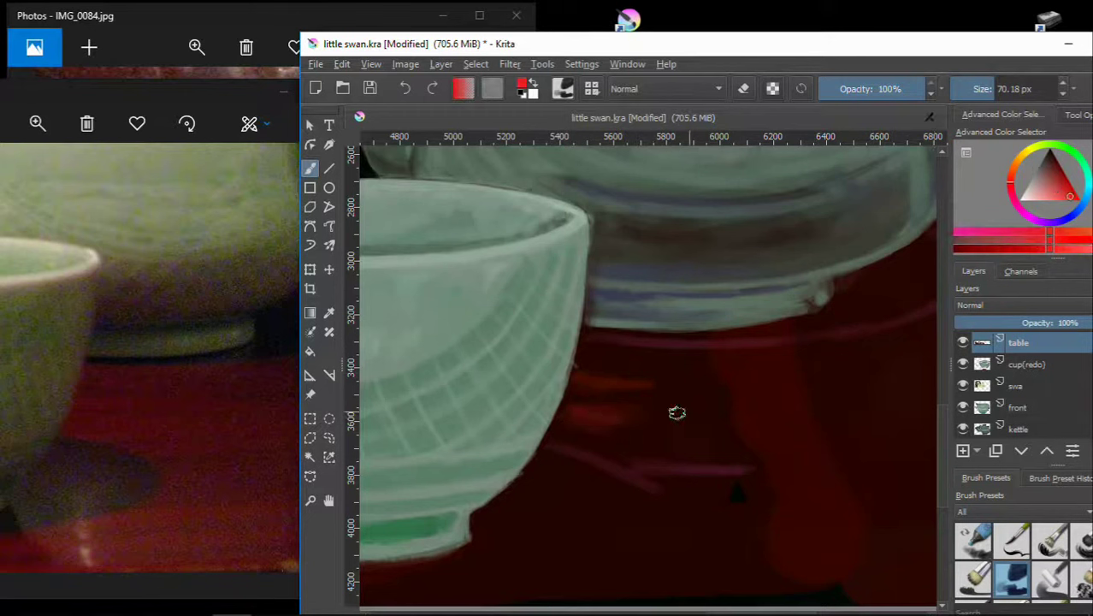
pyautogui.moveTo(752, 406)
pyautogui.mouseDown()
pyautogui.moveTo(795, 407)
pyautogui.moveTo(763, 416)
pyautogui.moveTo(661, 405)
pyautogui.mouseUp()
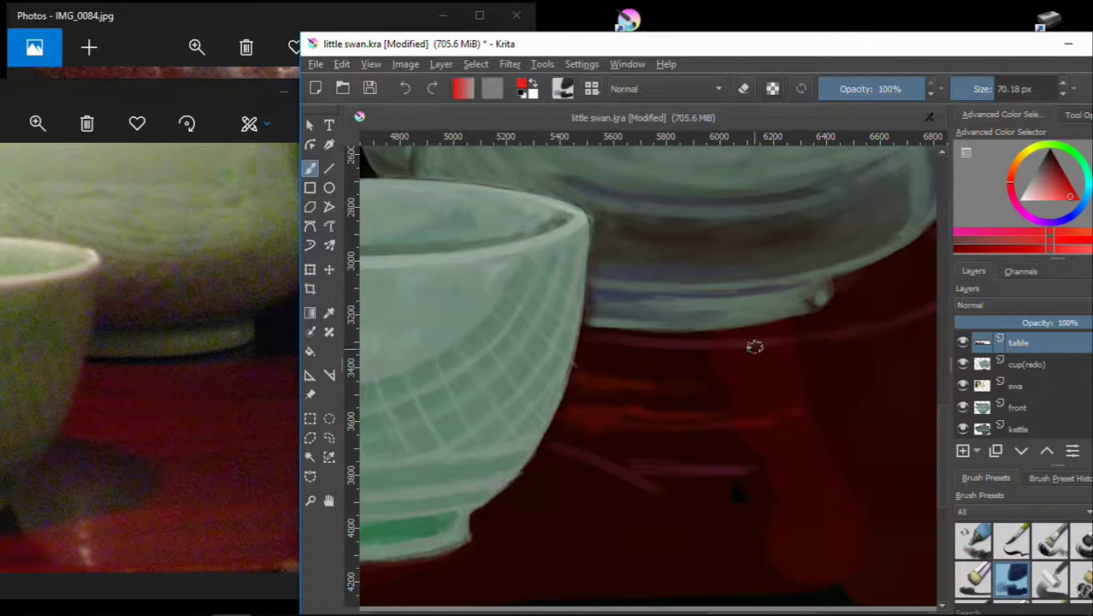
# - Add a darker curved stroke and a small stroke on the table right of the teapot
pyautogui.keyDown('ctrl'); pyautogui.click(591, 406); pyautogui.keyUp('ctrl')
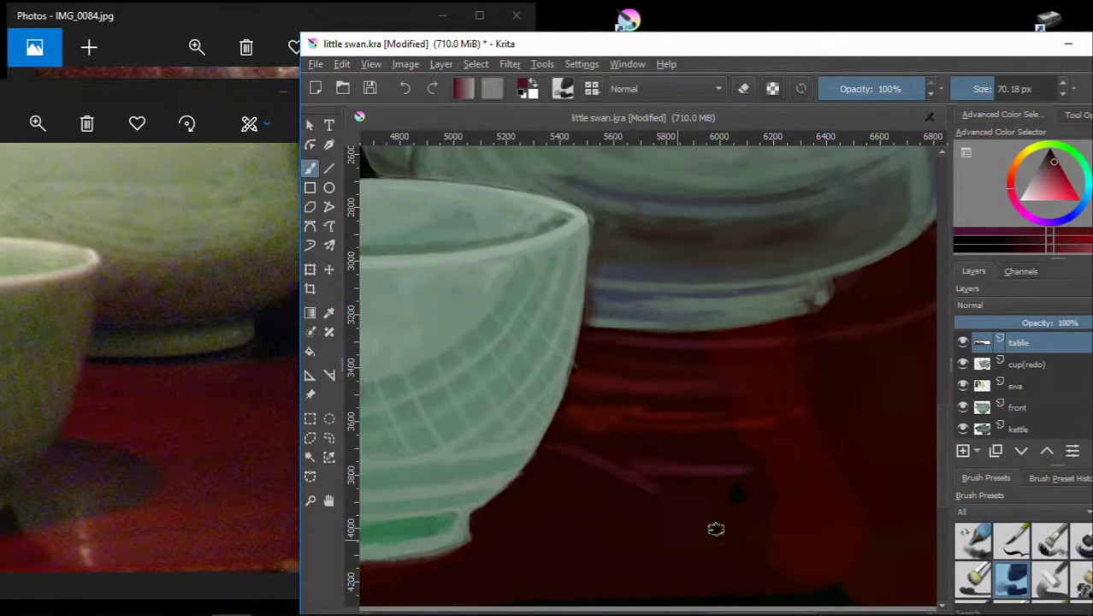
pyautogui.moveTo(658, 476); pyautogui.dragTo(600, 566)
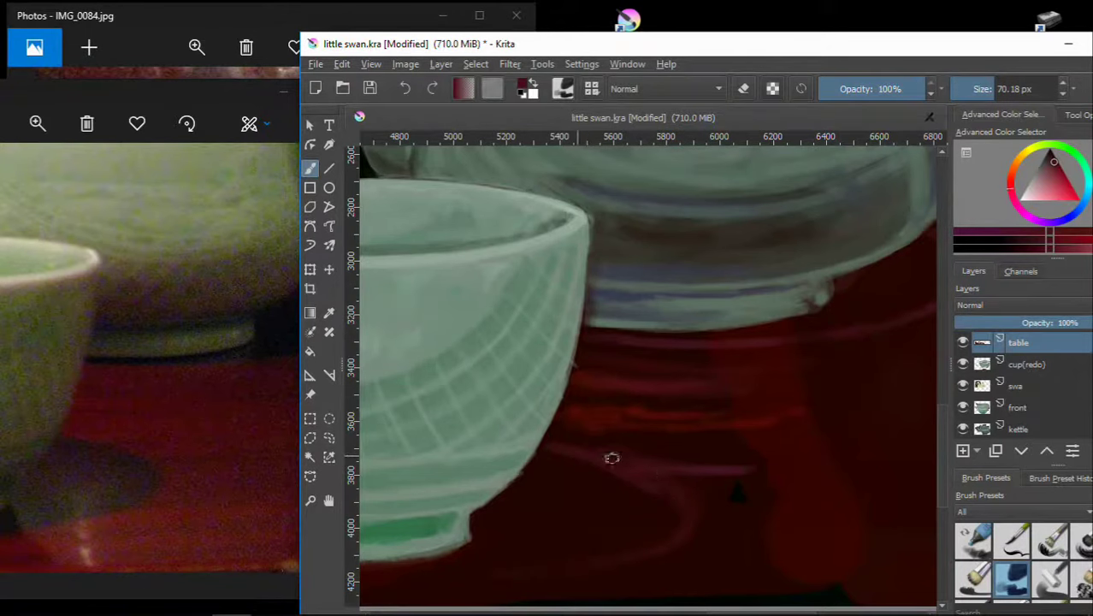
pyautogui.scroll(-3, 612, 458)
pyautogui.hscroll(2, 613, 458)
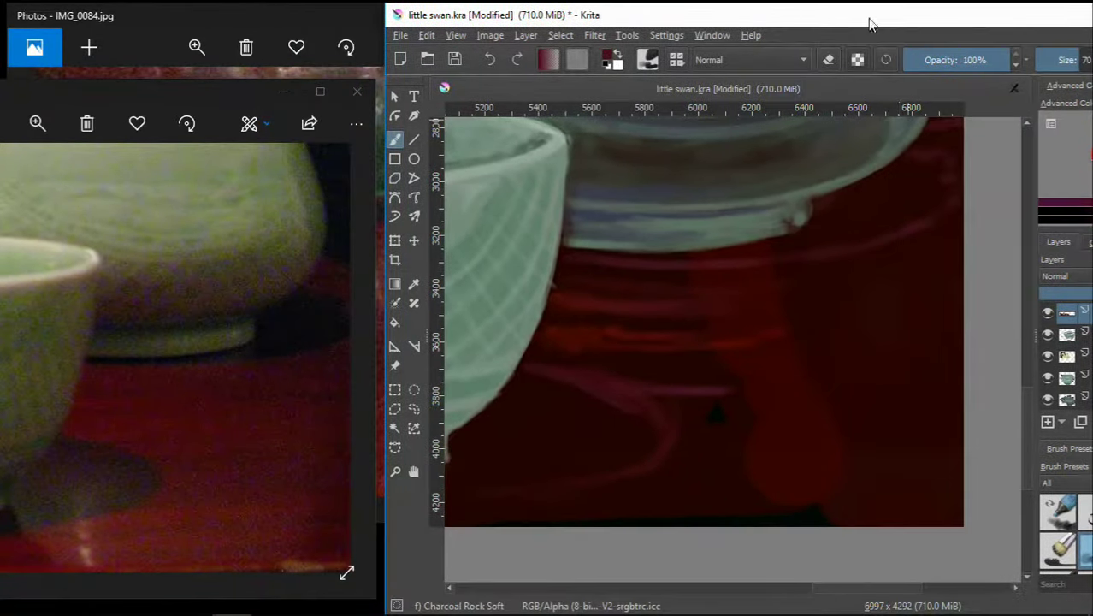
pyautogui.moveTo(838, 277); pyautogui.dragTo(807, 299)
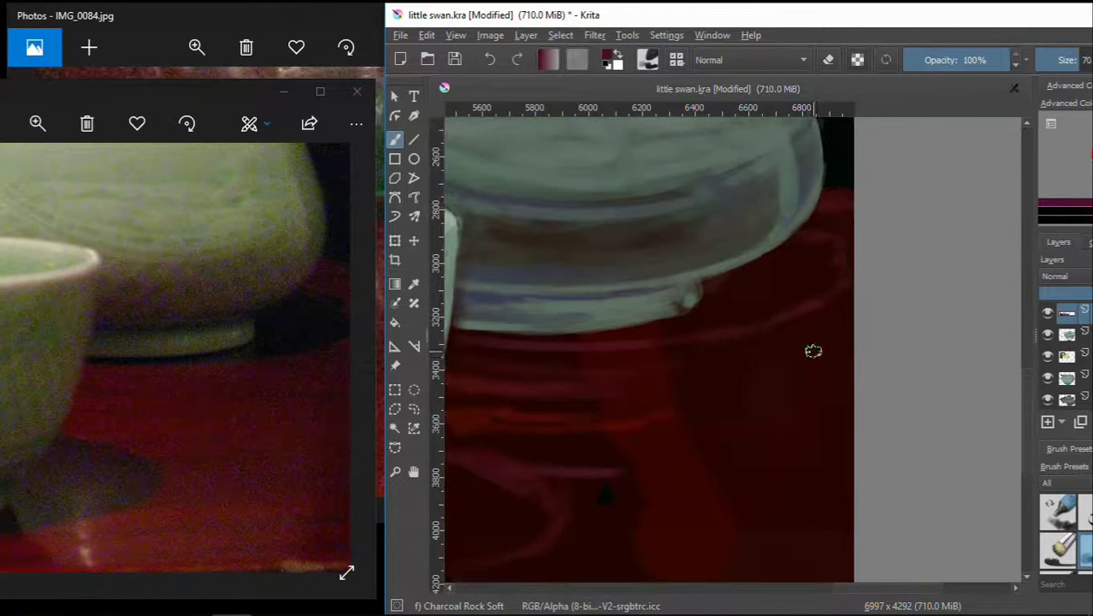
pyautogui.moveTo(841, 304); pyautogui.dragTo(847, 320)
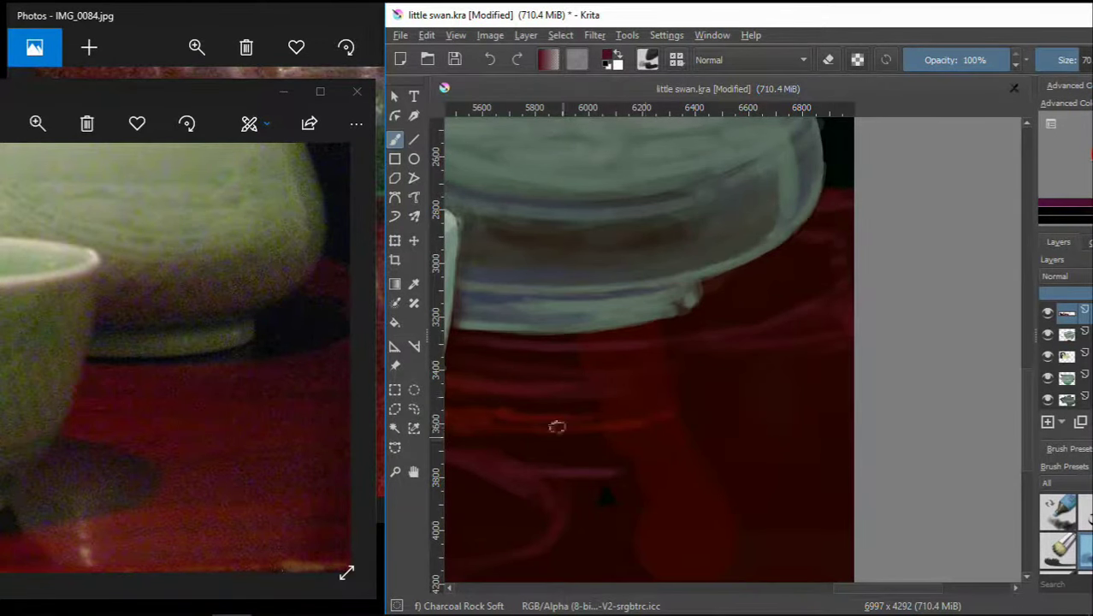
pyautogui.scroll(-1, 610, 427)
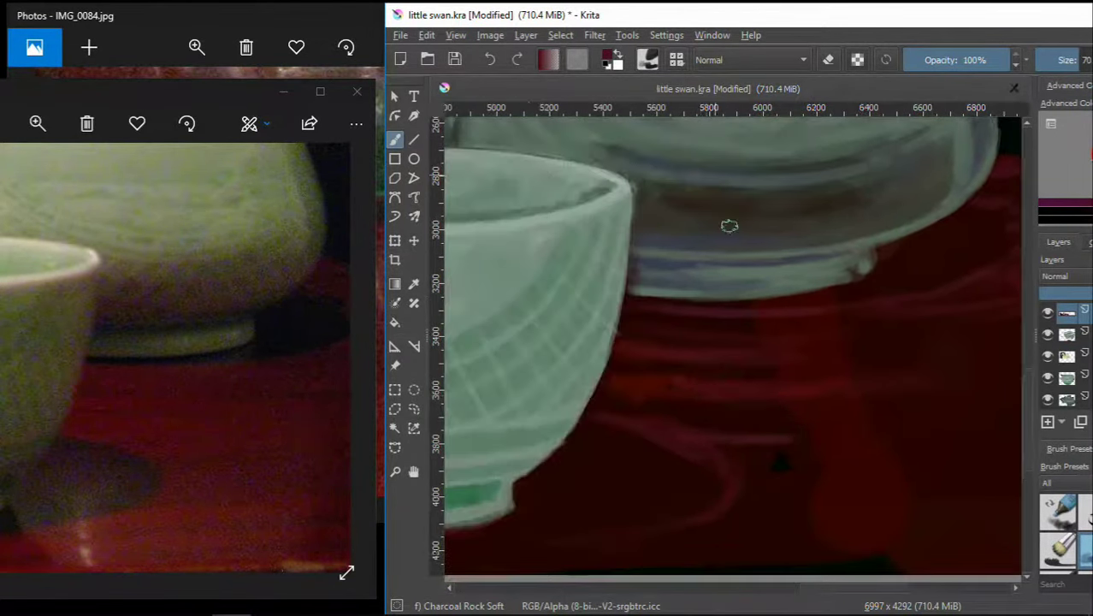
pyautogui.scroll(-1, 727, 224)
pyautogui.scroll(2, 309, 366)
pyautogui.scroll(2, 34, 367)
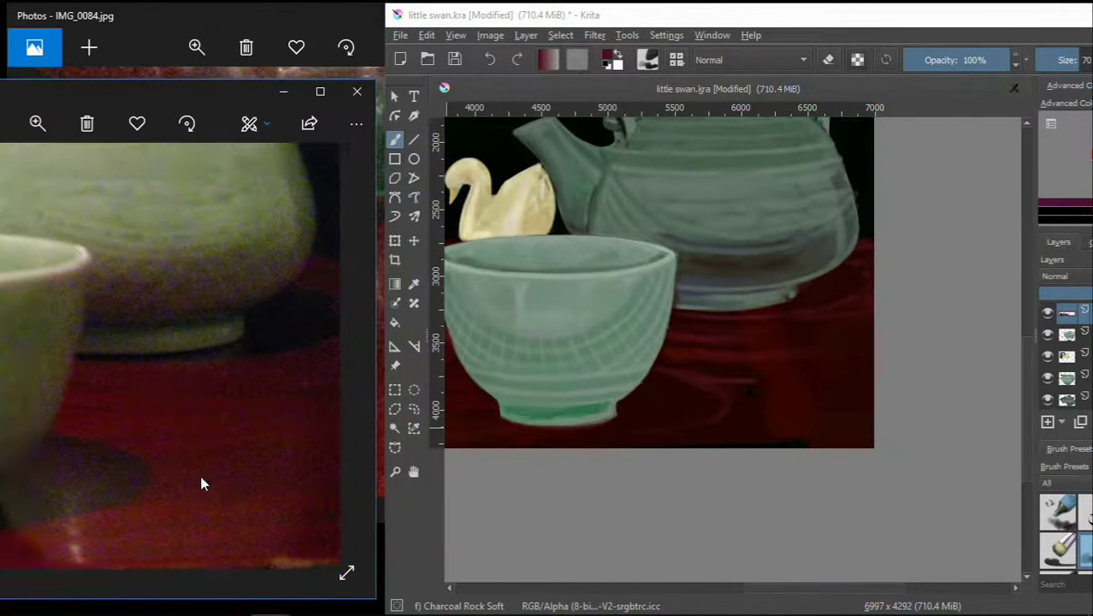
pyautogui.scroll(-2, 730, 413)
pyautogui.scroll(-1, 730, 413)
pyautogui.scroll(1, 730, 413)
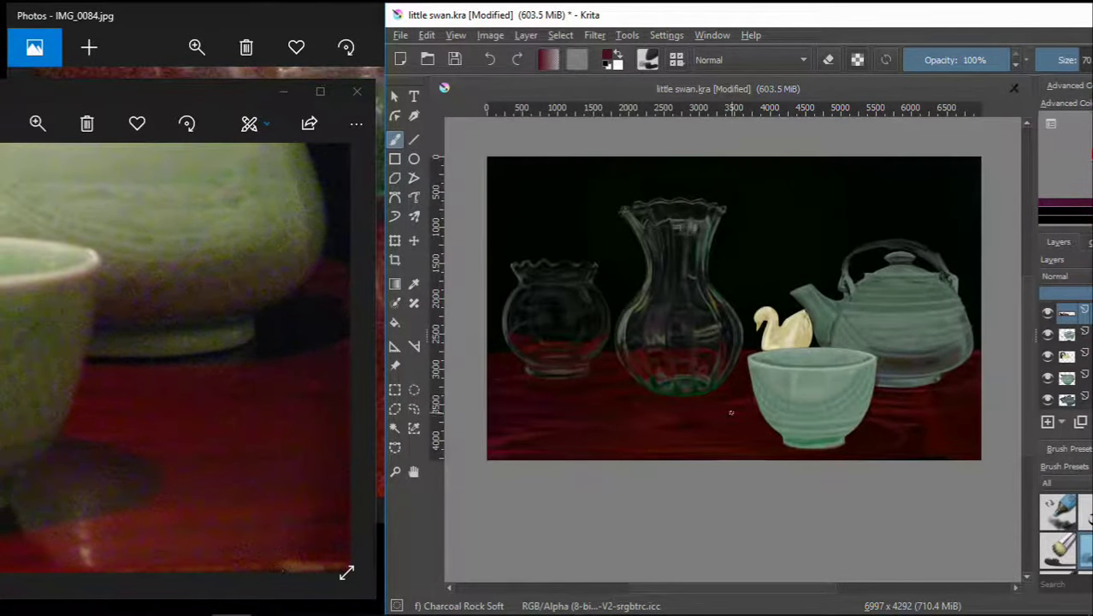
pyautogui.scroll(1, 926, 455)
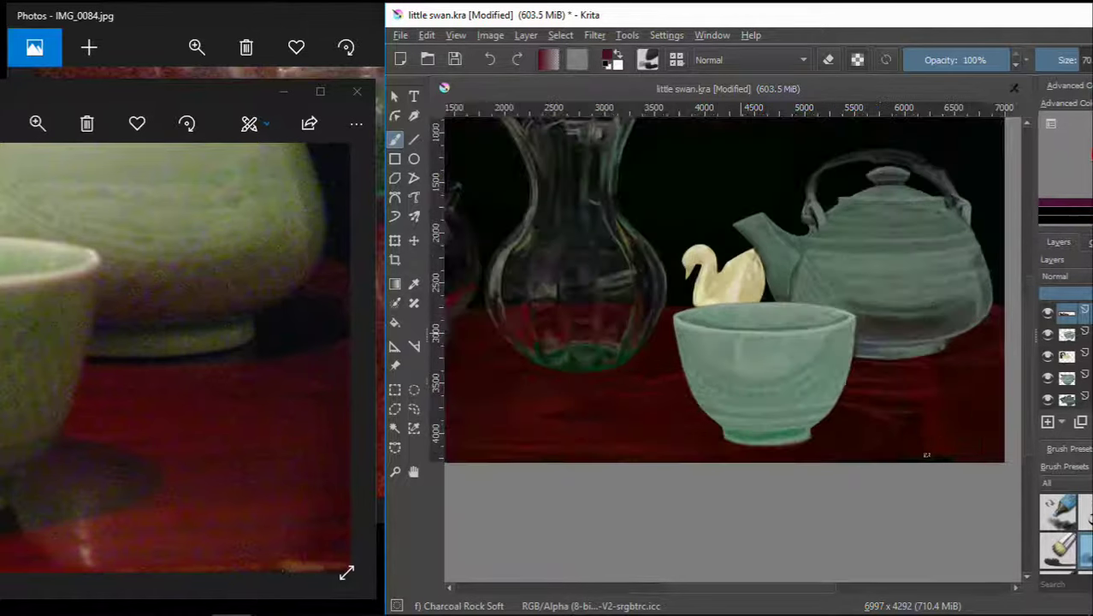
pyautogui.scroll(3, 925, 455)
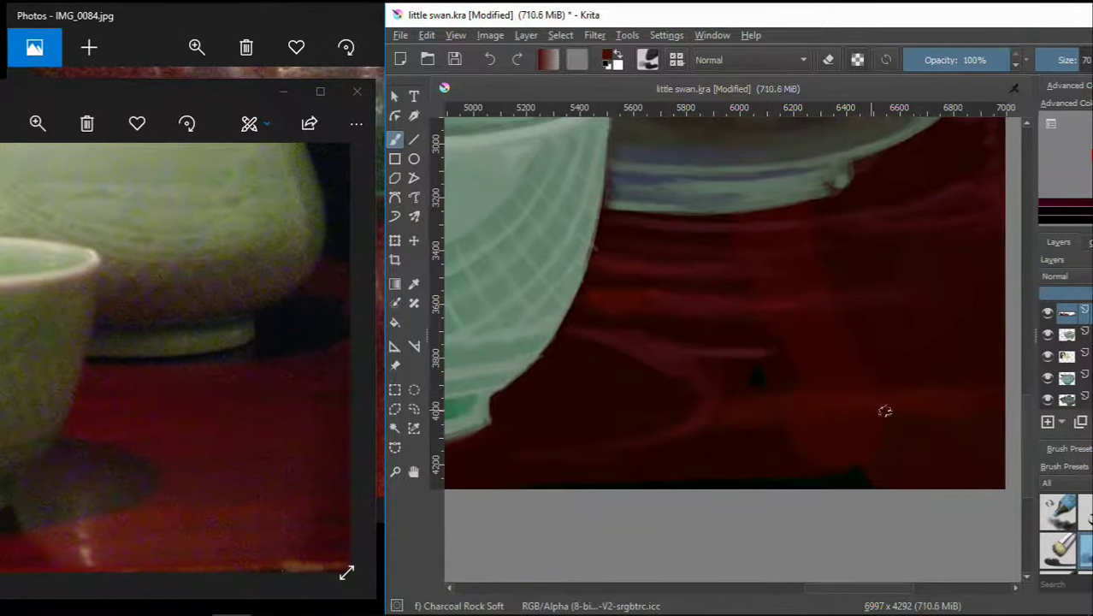
pyautogui.moveTo(989, 423); pyautogui.dragTo(889, 390)
pyautogui.hotkey('ctrl', 'z')
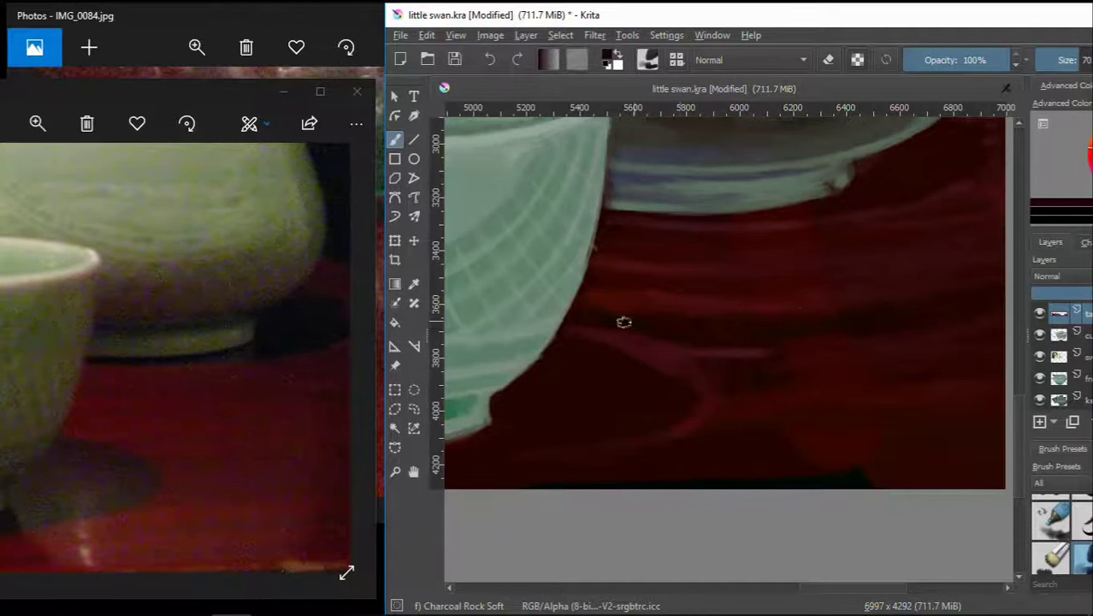
pyautogui.moveTo(959, 317); pyautogui.dragTo(870, 320)
pyautogui.hotkey('ctrl', 'z')
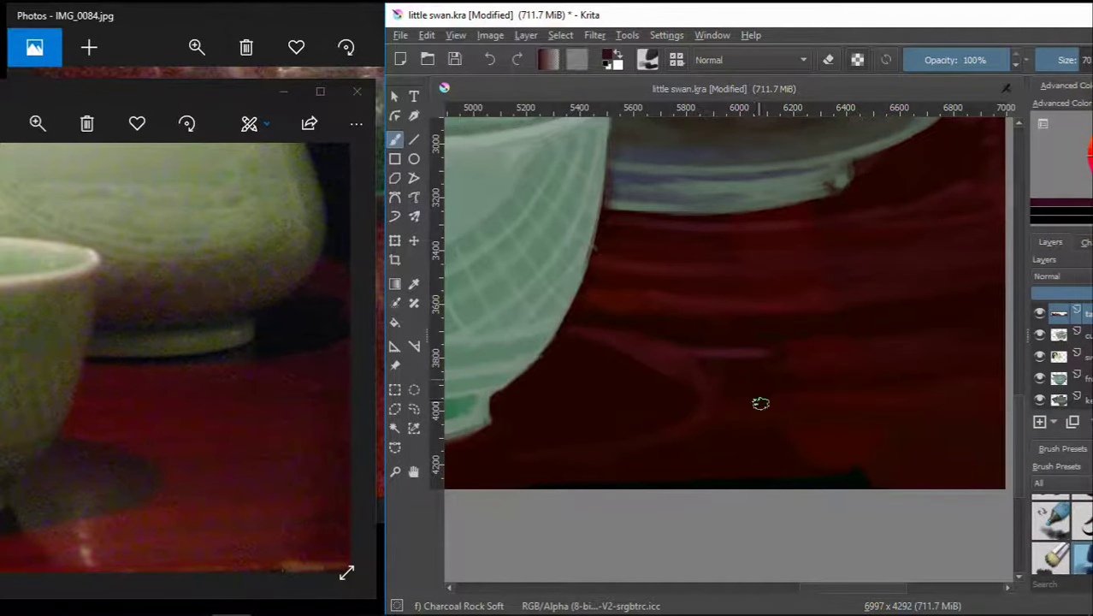
# - Paint a red stroke over the dark band along the tablecloth's bottom edge
pyautogui.hscroll(-2, 727, 408)
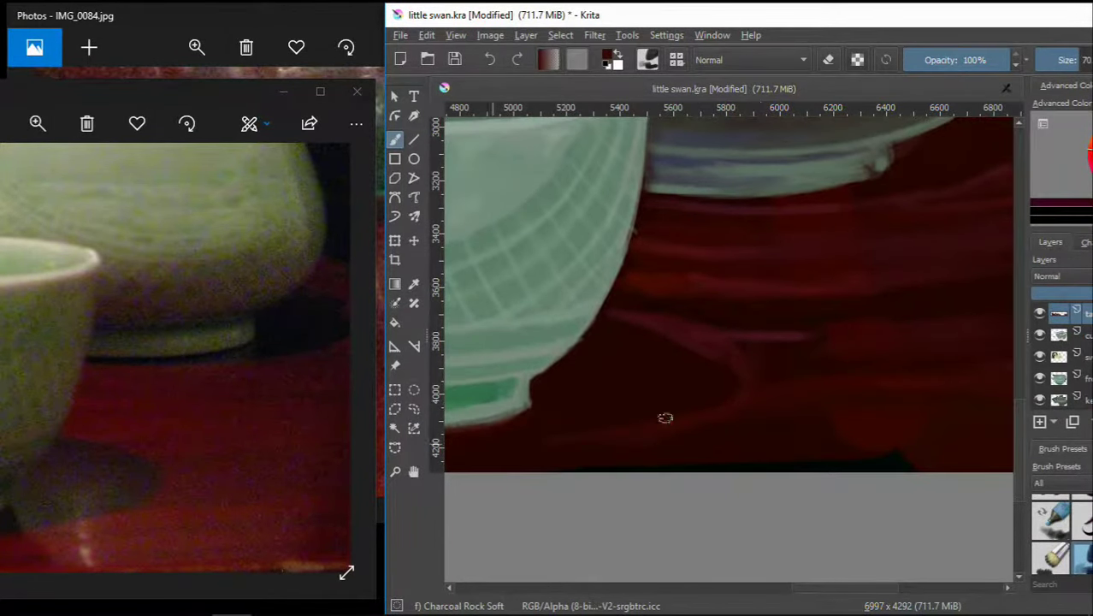
pyautogui.hscroll(-5, 714, 409)
pyautogui.hscroll(4, 812, 369)
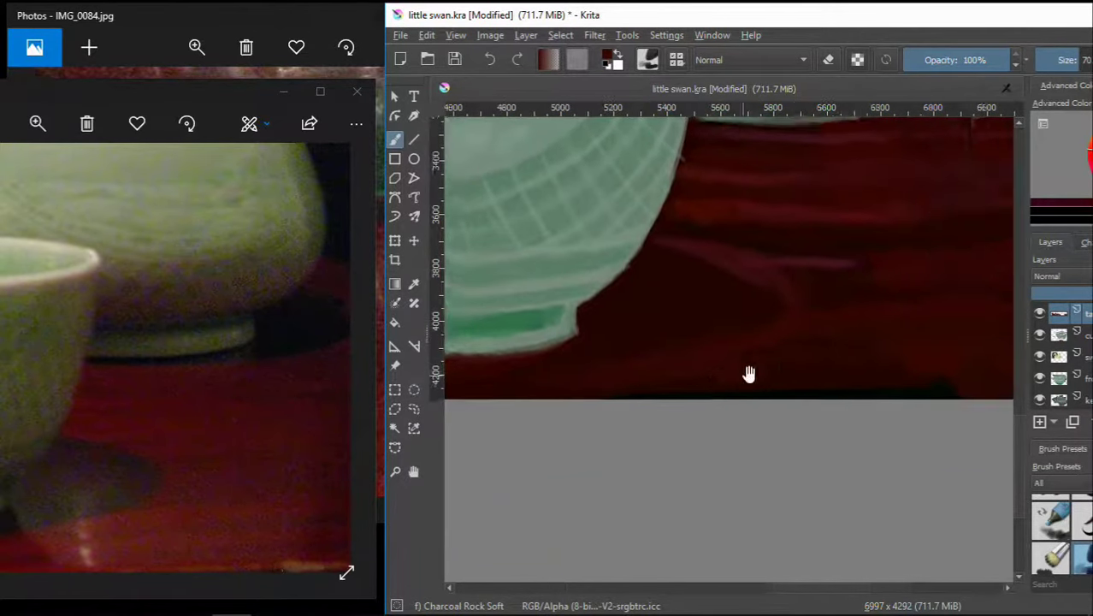
pyautogui.hscroll(3, 748, 370)
pyautogui.keyDown('ctrl'); pyautogui.scroll(-1, 682, 286); pyautogui.keyUp('ctrl')
pyautogui.keyDown('ctrl'); pyautogui.scroll(-2, 683, 286); pyautogui.keyUp('ctrl')
pyautogui.keyDown('ctrl'); pyautogui.scroll(-1, 671, 325); pyautogui.keyUp('ctrl')
pyautogui.keyDown('ctrl'); pyautogui.scroll(-1, 661, 359); pyautogui.keyUp('ctrl')
pyautogui.keyDown('ctrl'); pyautogui.scroll(1, 671, 351); pyautogui.keyUp('ctrl')
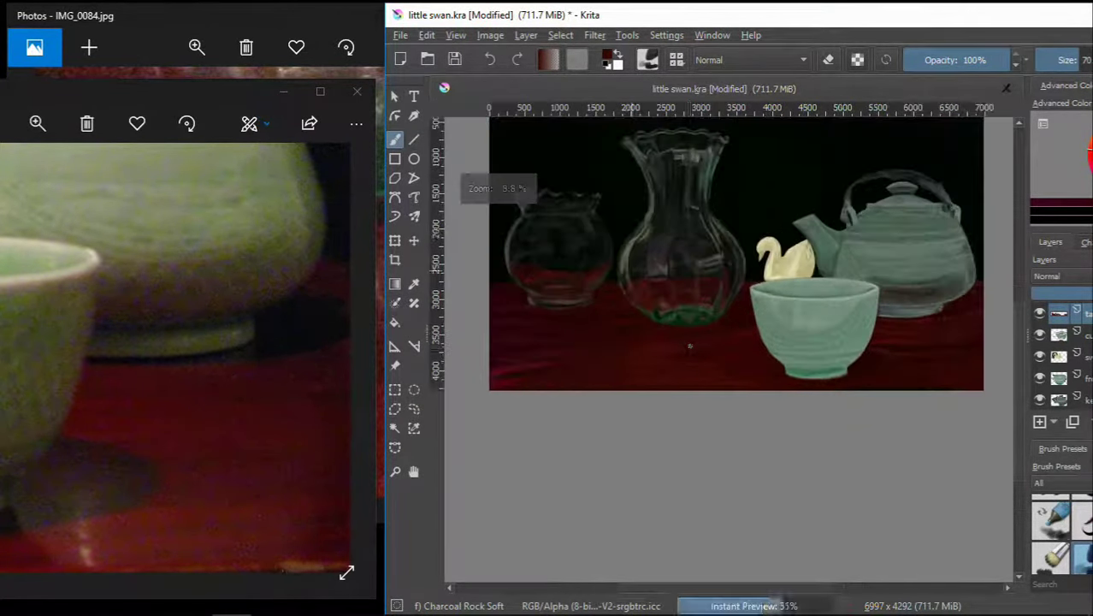
pyautogui.keyDown('ctrl'); pyautogui.scroll(1, 875, 361); pyautogui.keyUp('ctrl')
pyautogui.keyDown('ctrl'); pyautogui.scroll(1, 853, 357); pyautogui.keyUp('ctrl')
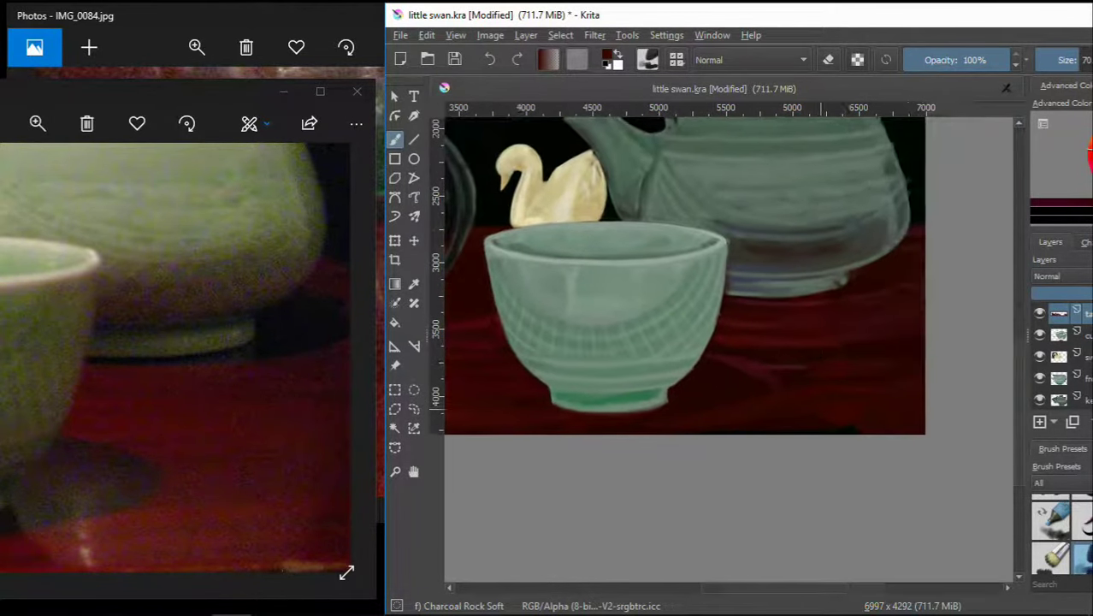
pyautogui.keyDown('ctrl'); pyautogui.scroll(1, 826, 391); pyautogui.keyUp('ctrl')
pyautogui.keyDown('ctrl'); pyautogui.scroll(1, 683, 361); pyautogui.keyUp('ctrl')
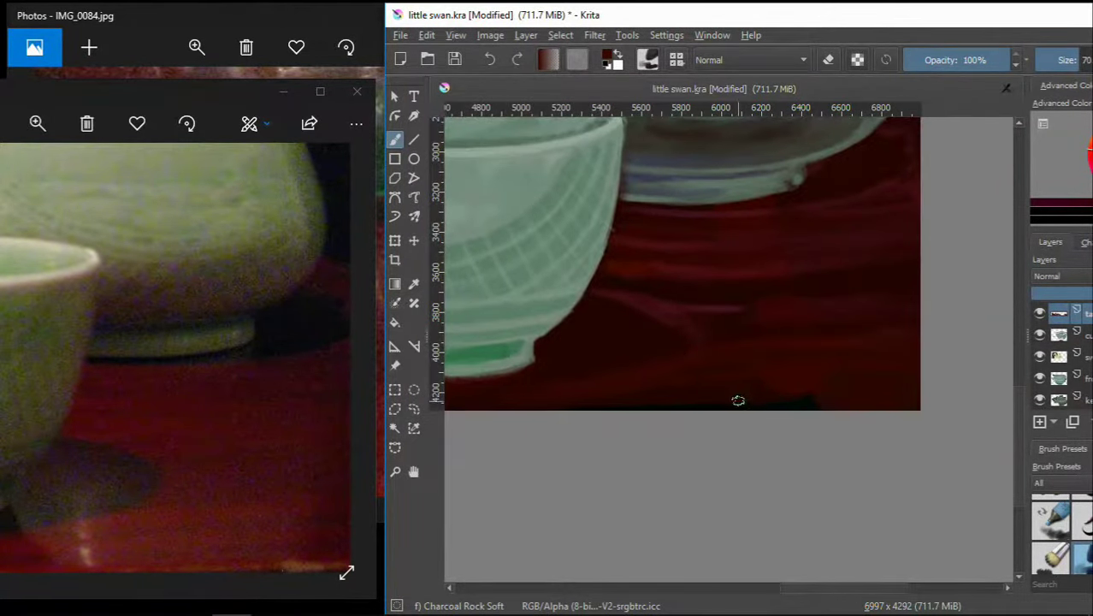
pyautogui.moveTo(677, 394); pyautogui.dragTo(885, 398)
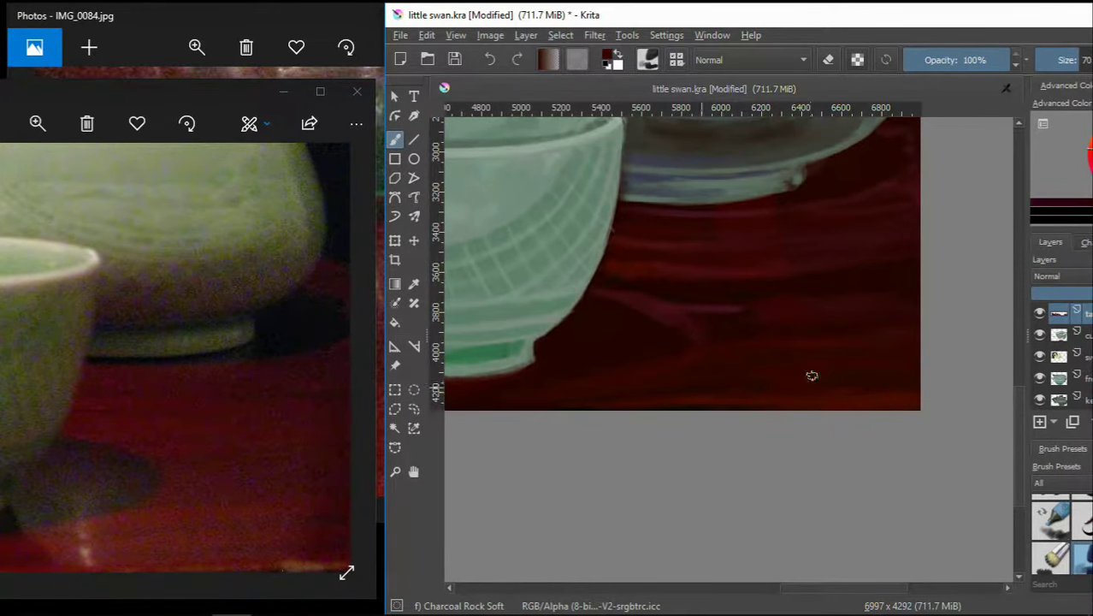
# - Sample the cloth's dark red and pan to the bowl, swan and glass jar
pyautogui.scroll(3, 798, 377)
pyautogui.hscroll(-10, 812, 384)
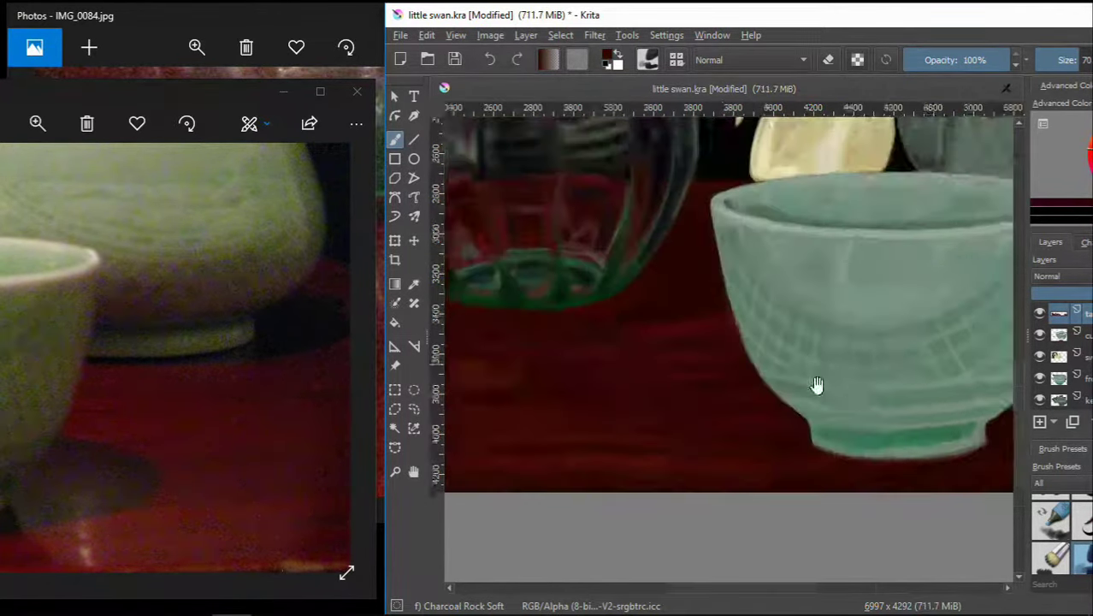
pyautogui.hscroll(-10, 607, 400)
pyautogui.hscroll(10, 775, 366)
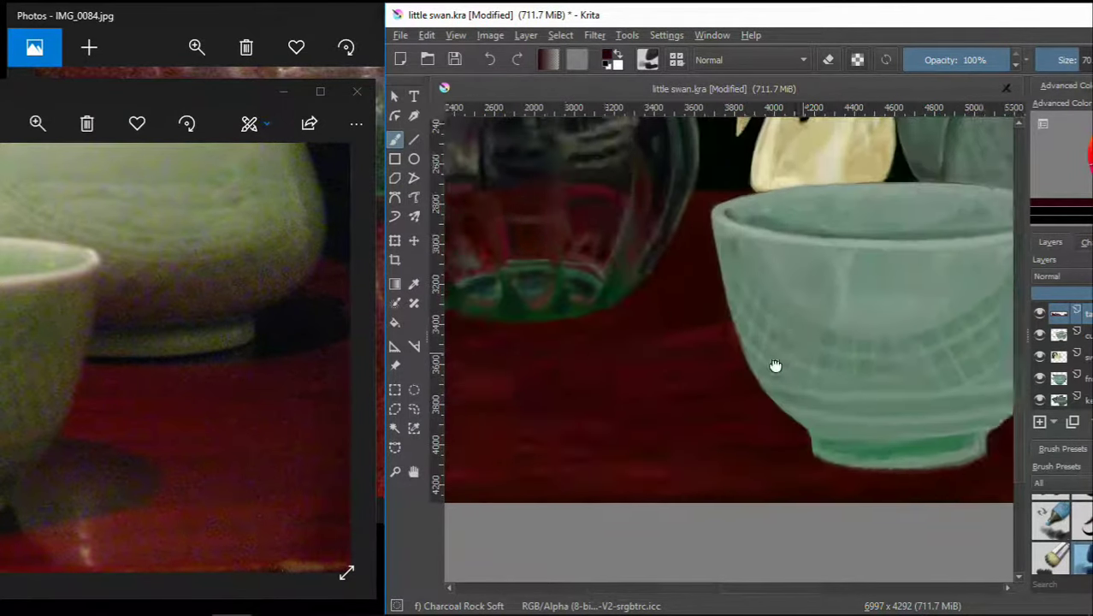
pyautogui.hscroll(10, 701, 289)
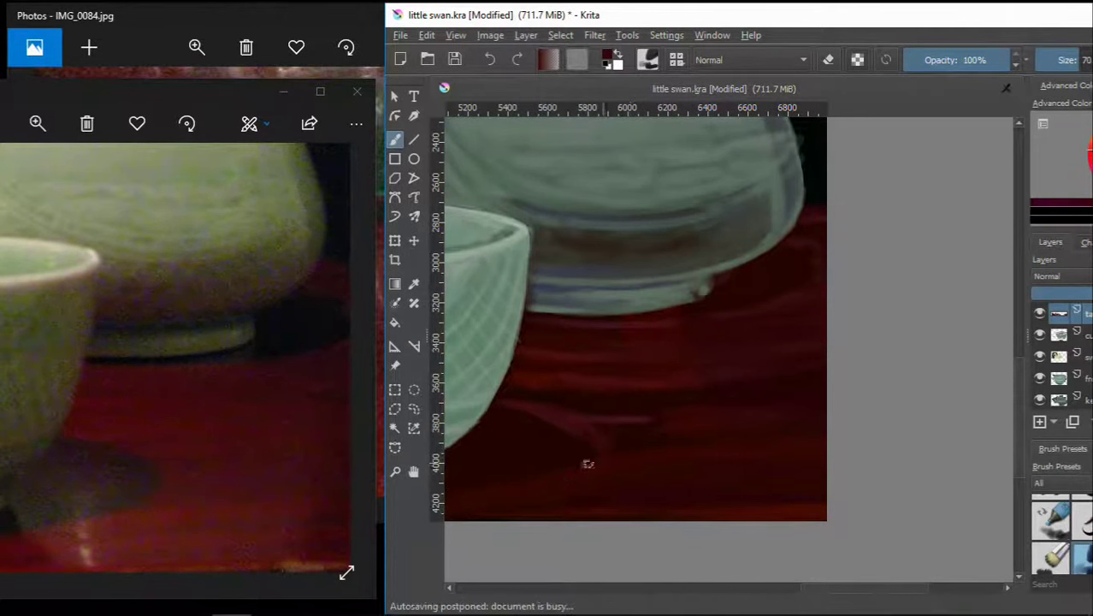
pyautogui.keyDown('ctrl'); pyautogui.click(732, 495); pyautogui.keyUp('ctrl')
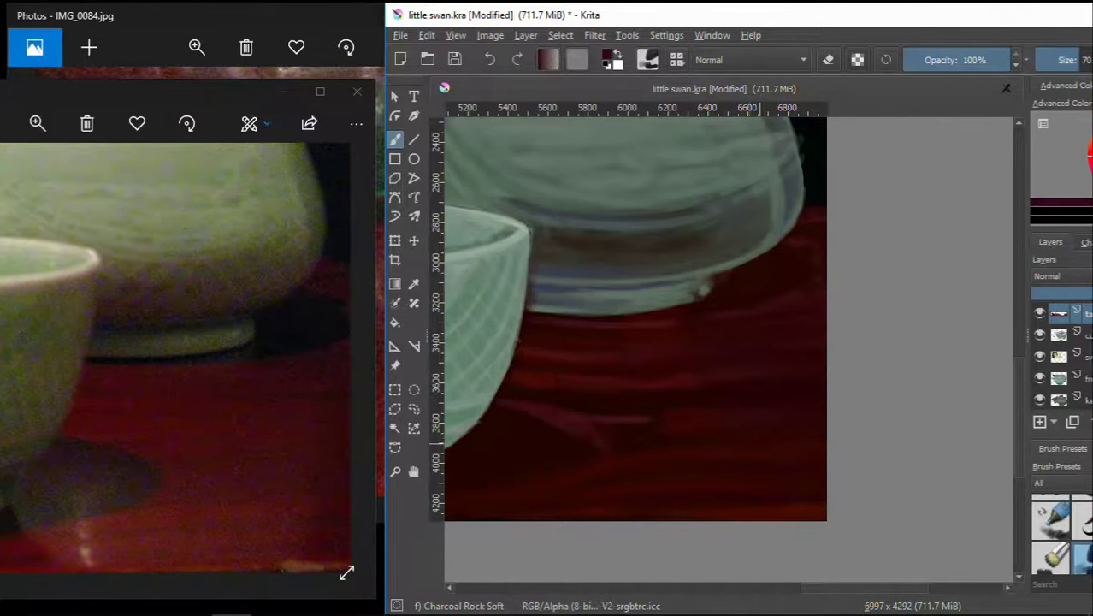
pyautogui.moveTo(823, 474)
pyautogui.mouseDown()
pyautogui.moveTo(715, 317)
pyautogui.moveTo(619, 359)
pyautogui.moveTo(673, 330)
pyautogui.moveTo(696, 418)
pyautogui.moveTo(427, 433)
pyautogui.mouseUp()
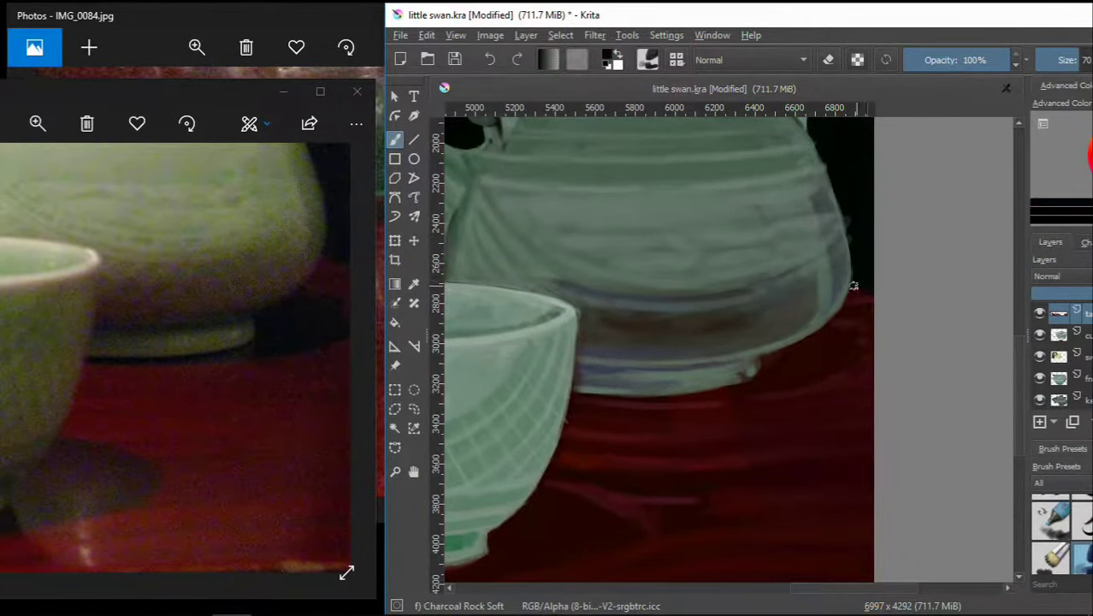
pyautogui.moveTo(852, 216)
pyautogui.mouseDown()
pyautogui.moveTo(759, 426)
pyautogui.moveTo(634, 390)
pyautogui.moveTo(747, 437)
pyautogui.mouseUp()
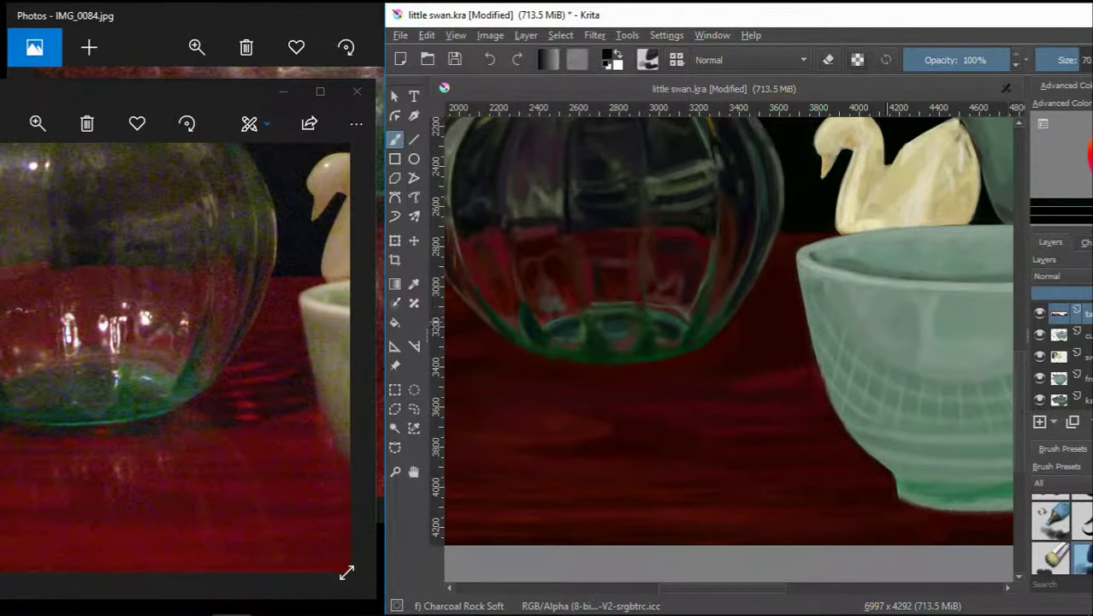
# - Dismiss the desktop menus and maximize the Krita window to fill the screen
pyautogui.rightClick(1065, 7)
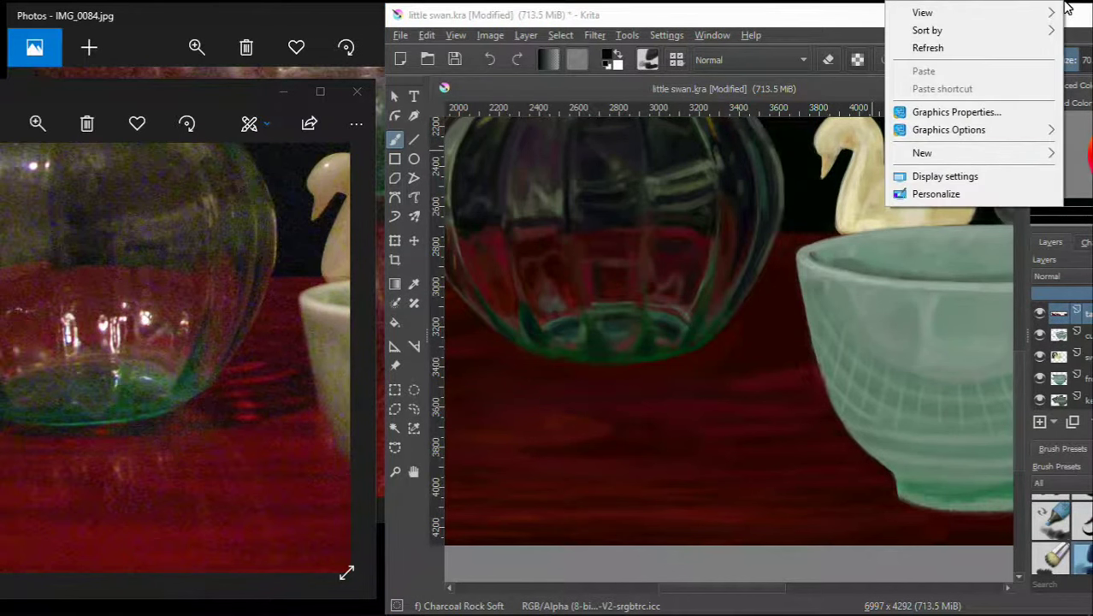
pyautogui.click(1006, 89)
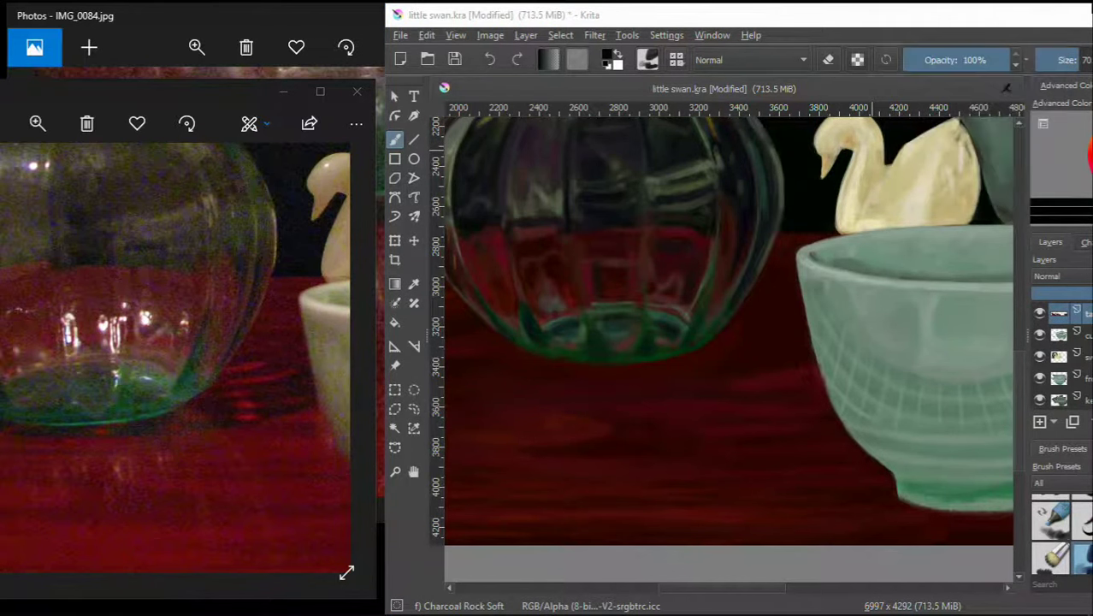
pyautogui.rightClick(1064, 7)
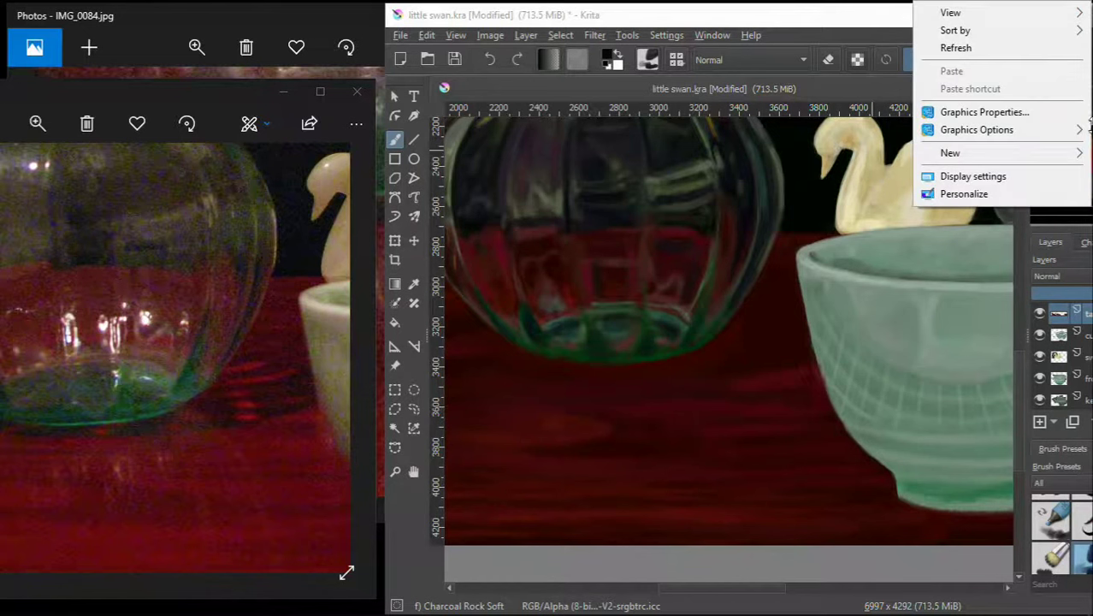
pyautogui.click(731, 19)
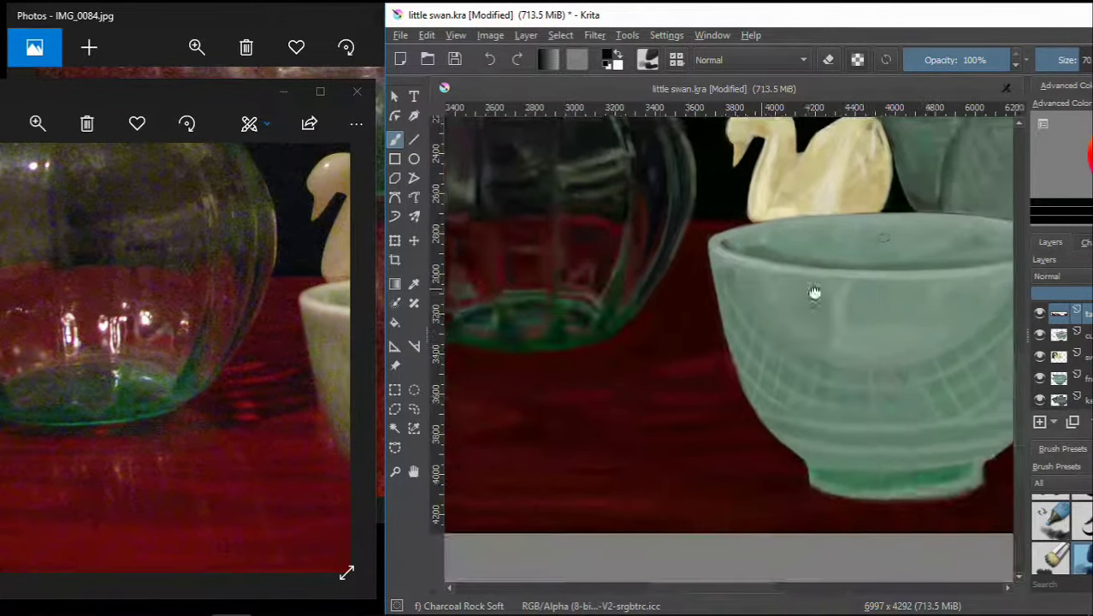
pyautogui.moveTo(845, 22); pyautogui.dragTo(684, 30)
pyautogui.doubleClick(684, 30)
# - Add a layer named 'shadow' above the table and show the whole still-life reference beside Krita
pyautogui.press('Insert')
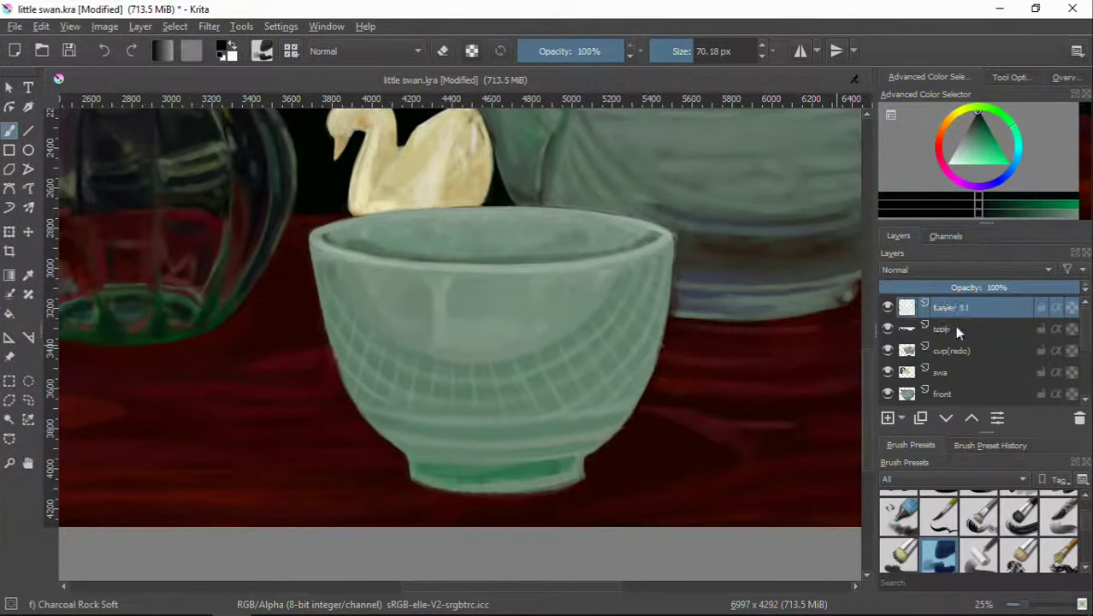
pyautogui.doubleClick(976, 306)
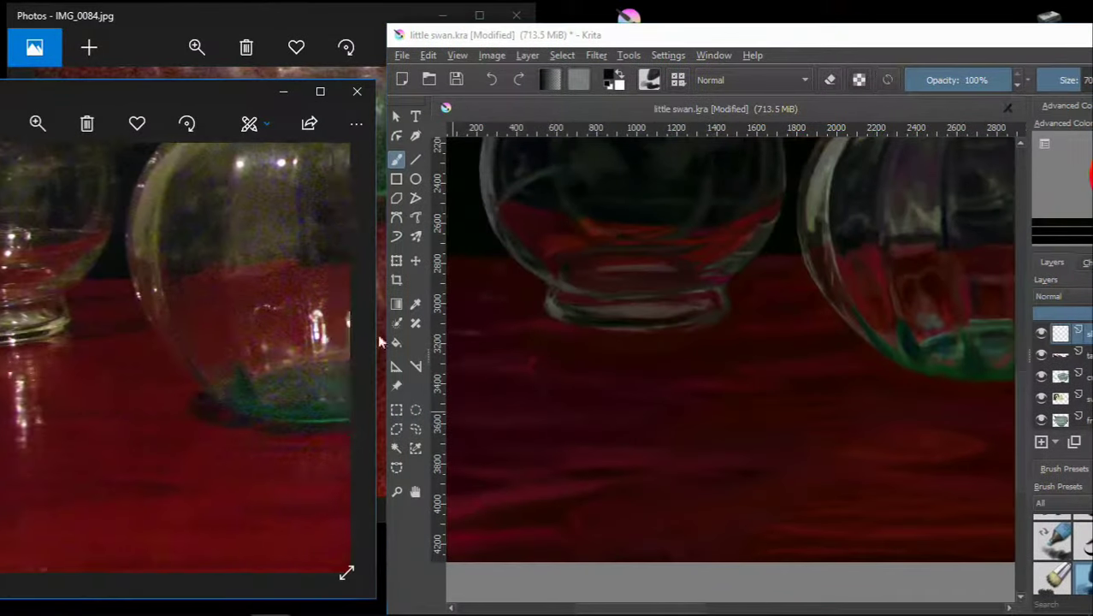
pyautogui.scroll(-2, 230, 397)
pyautogui.scroll(-1, 212, 439)
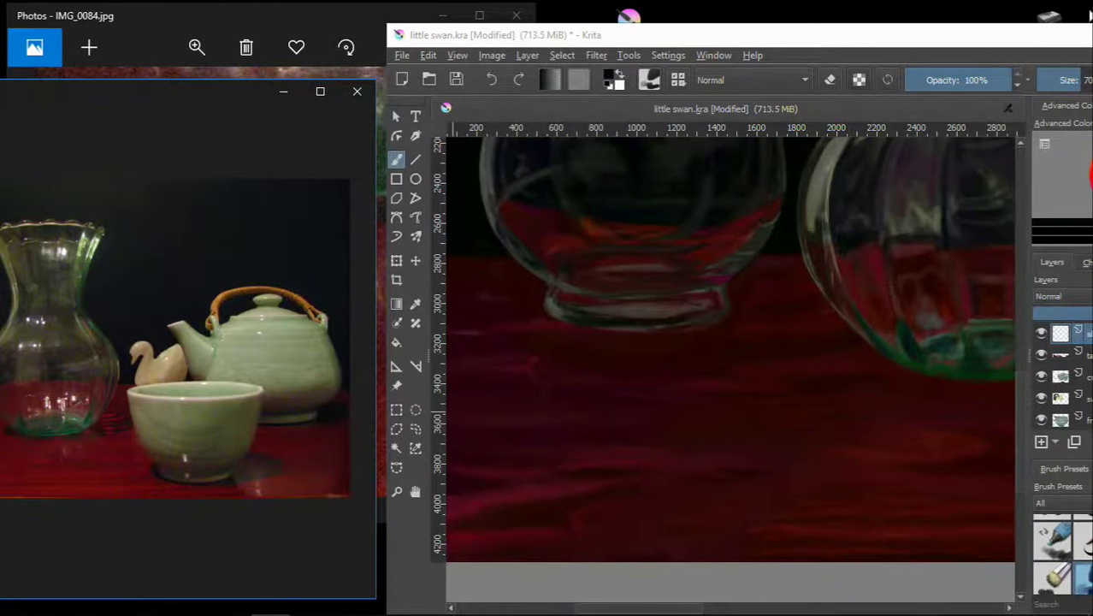
pyautogui.moveTo(650, 34); pyautogui.dragTo(559, 29)
pyautogui.scroll(2, 696, 306)
# - Zoom the second reference photo onto the glass bowl's base and move its window down-left
pyautogui.click(280, 402)
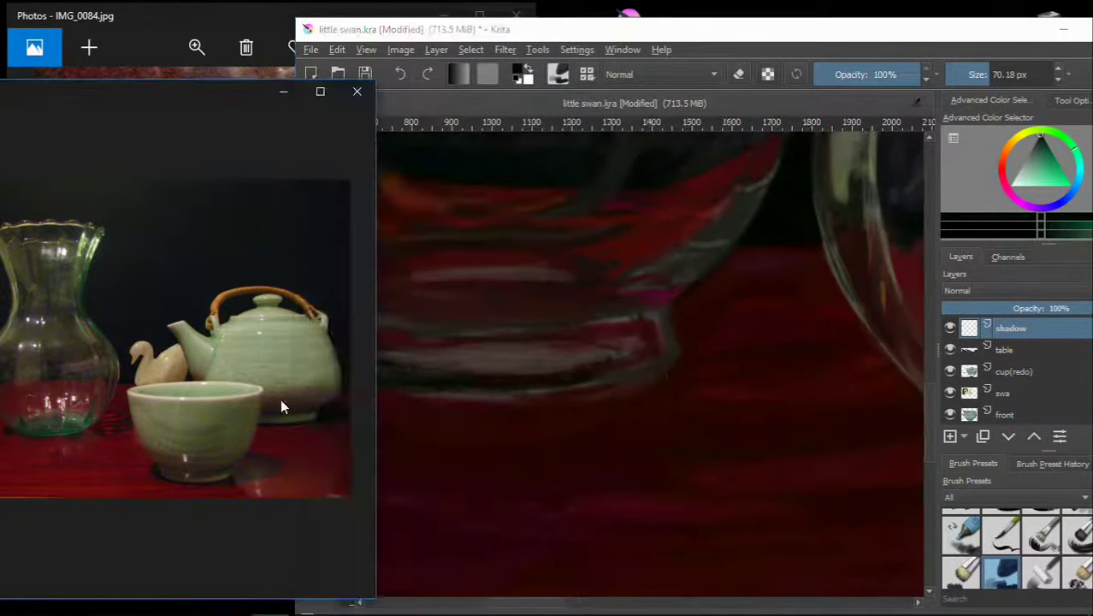
pyautogui.scroll(5, 293, 134)
pyautogui.scroll(-2, 278, 518)
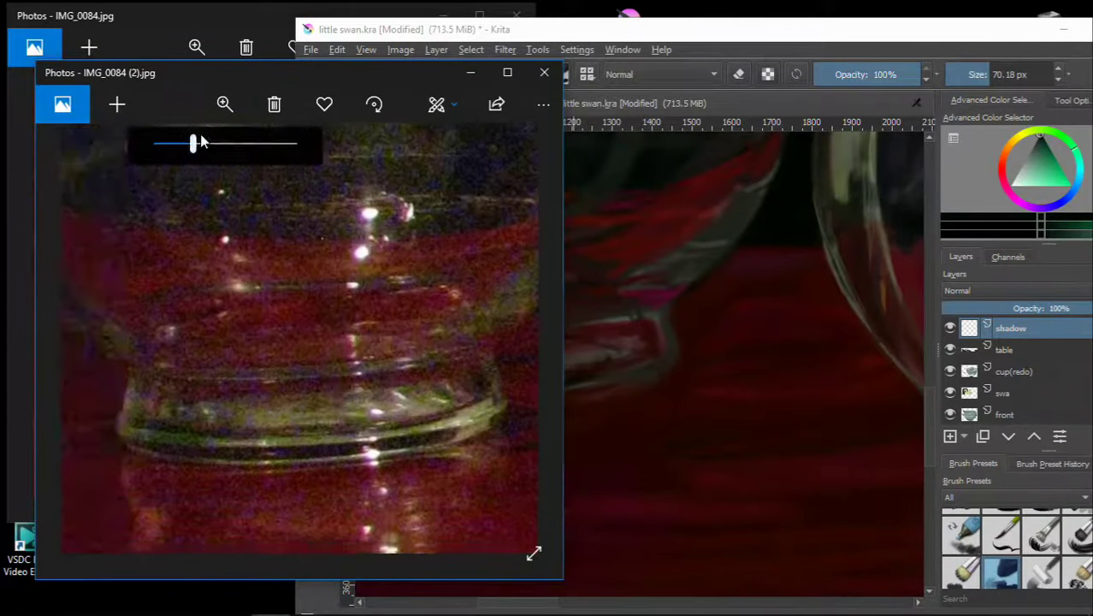
pyautogui.scroll(-2, 325, 336)
pyautogui.scroll(-1, 325, 337)
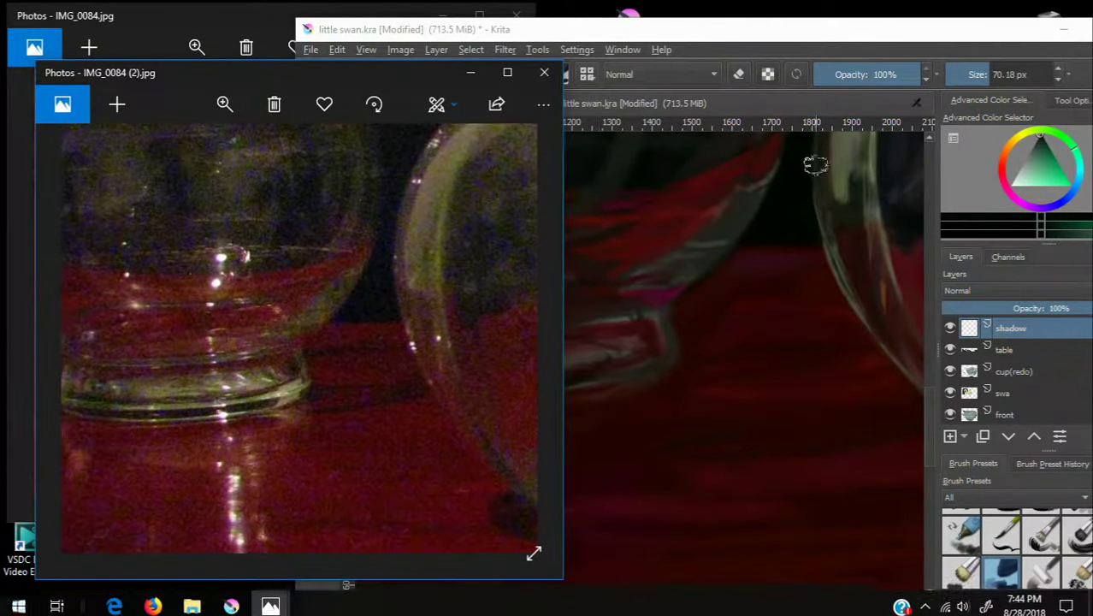
pyautogui.click(818, 166)
pyautogui.click(215, 171)
pyautogui.scroll(5, 171, 359)
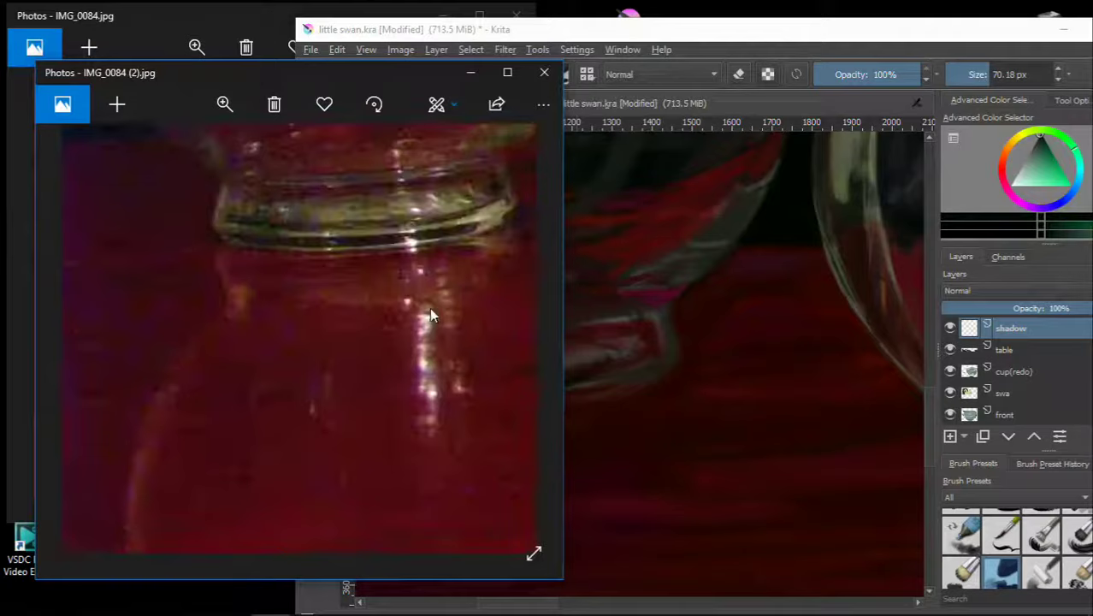
pyautogui.click(578, 247)
pyautogui.moveTo(171, 78); pyautogui.dragTo(145, 118)
# - Pick a dark red shadow colour in Krita and move the painting window right
pyautogui.click(770, 309)
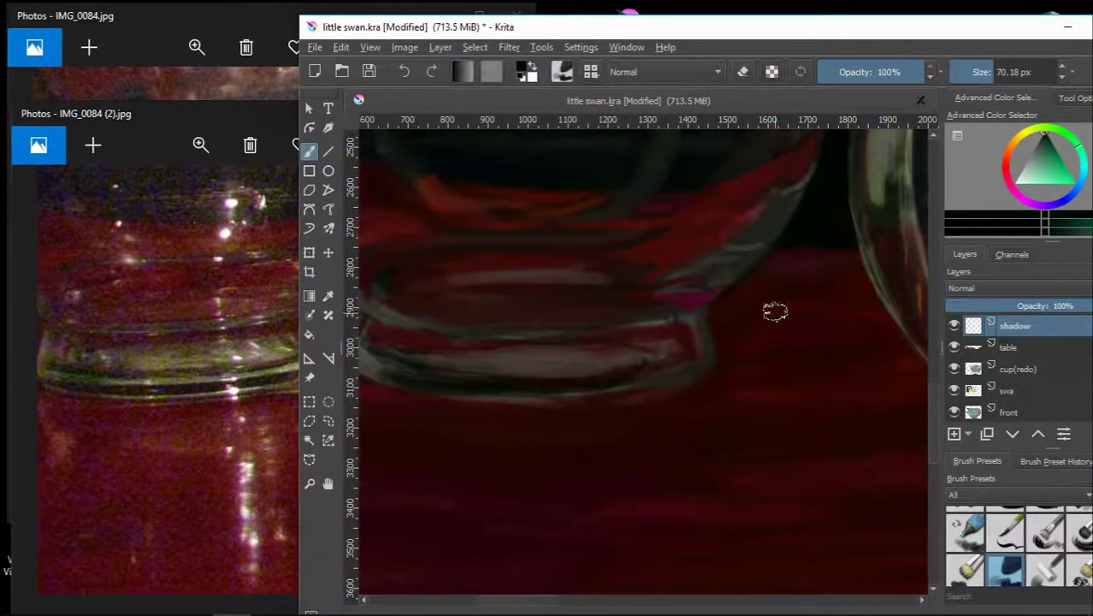
pyautogui.scroll(-3, 521, 368)
pyautogui.click(985, 224)
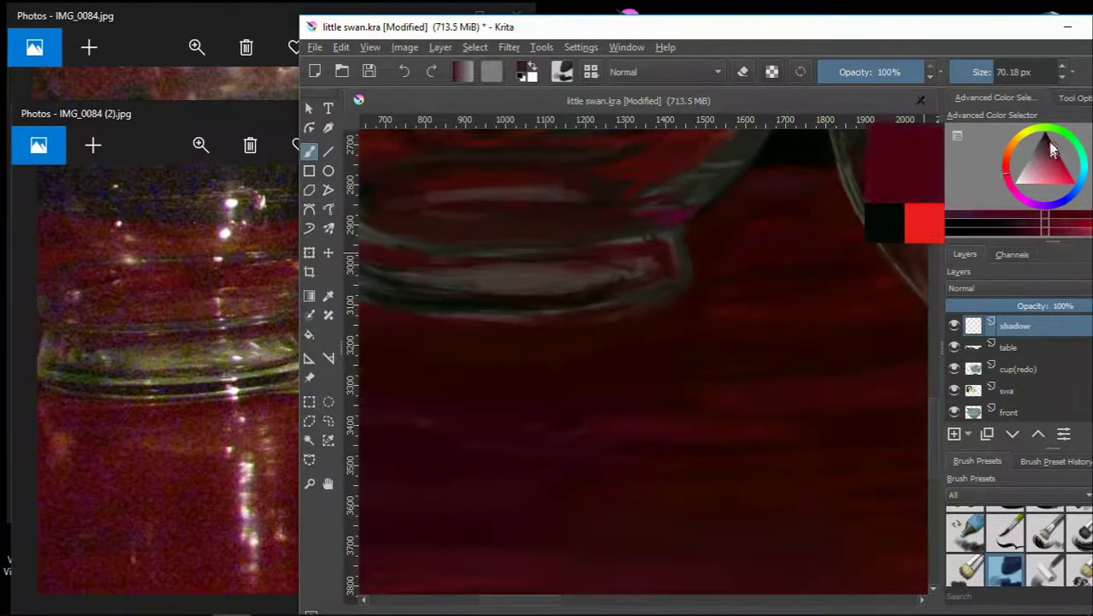
pyautogui.click(1030, 194)
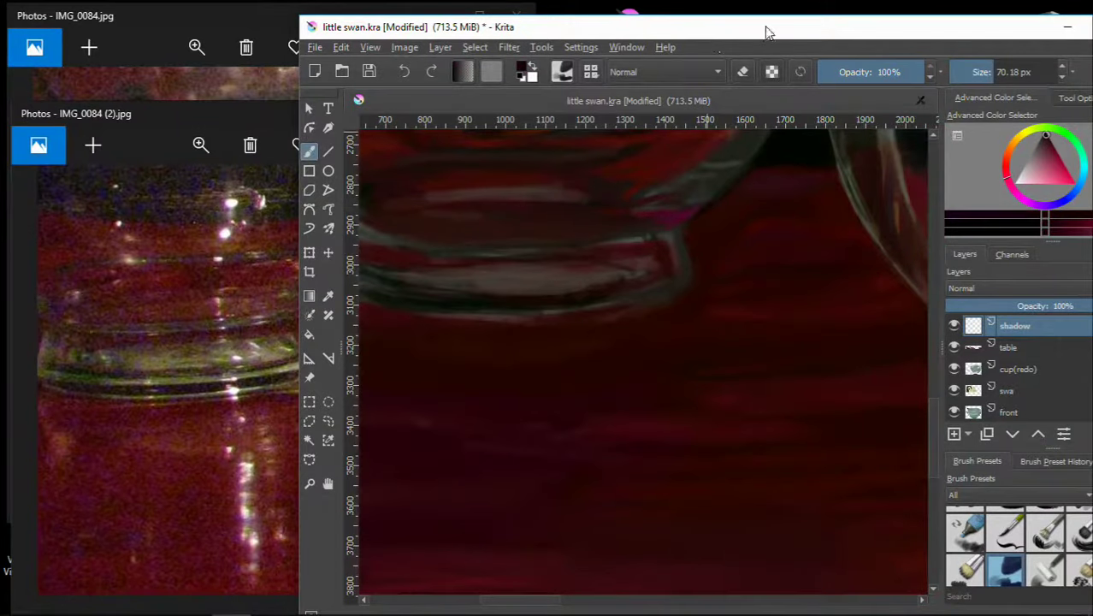
pyautogui.moveTo(766, 27); pyautogui.dragTo(873, 28)
pyautogui.scroll(2, 865, 181)
# - Paint soft dark red shadow strokes under the bowl with Basic-2 Opacity, undoing one stroke
pyautogui.click(855, 309)
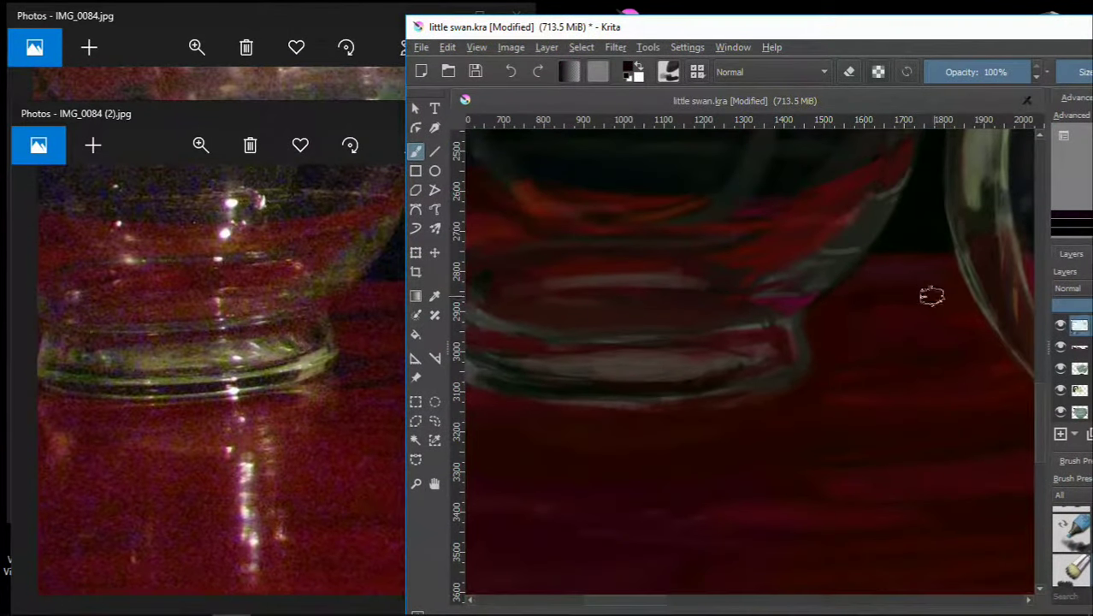
pyautogui.moveTo(846, 379); pyautogui.dragTo(936, 404)
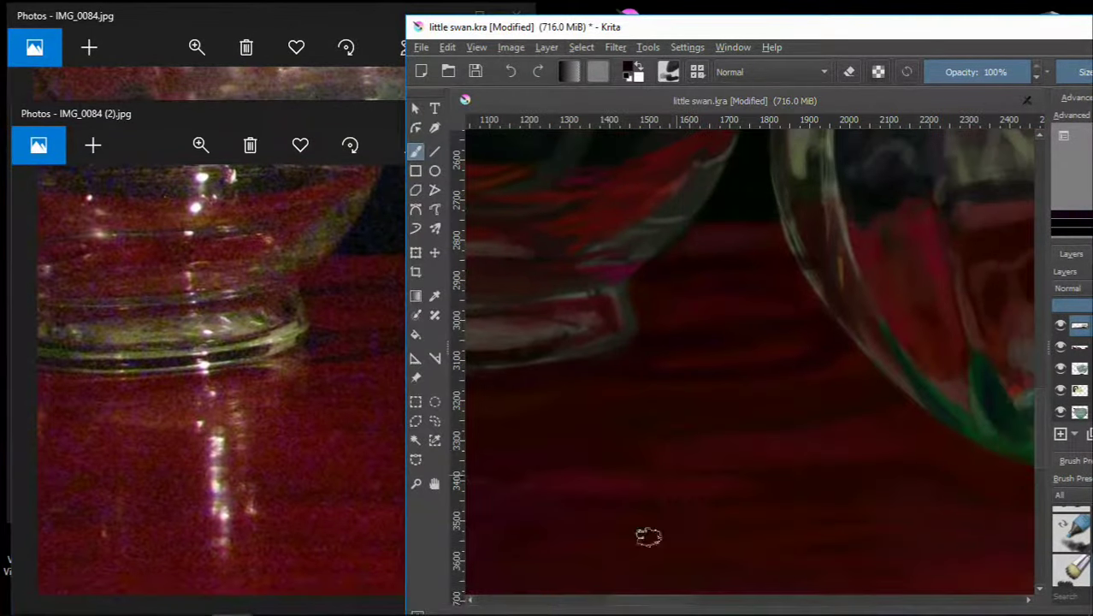
pyautogui.press('/')
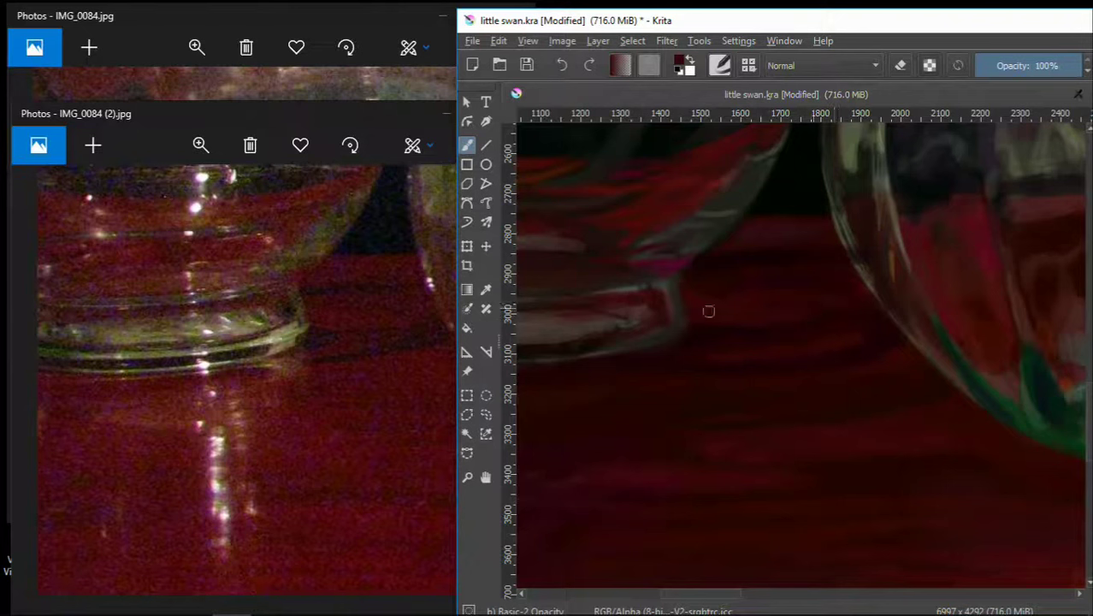
pyautogui.moveTo(705, 360); pyautogui.dragTo(769, 341)
pyautogui.hotkey('ctrl', 'z')
pyautogui.moveTo(756, 232); pyautogui.dragTo(742, 237)
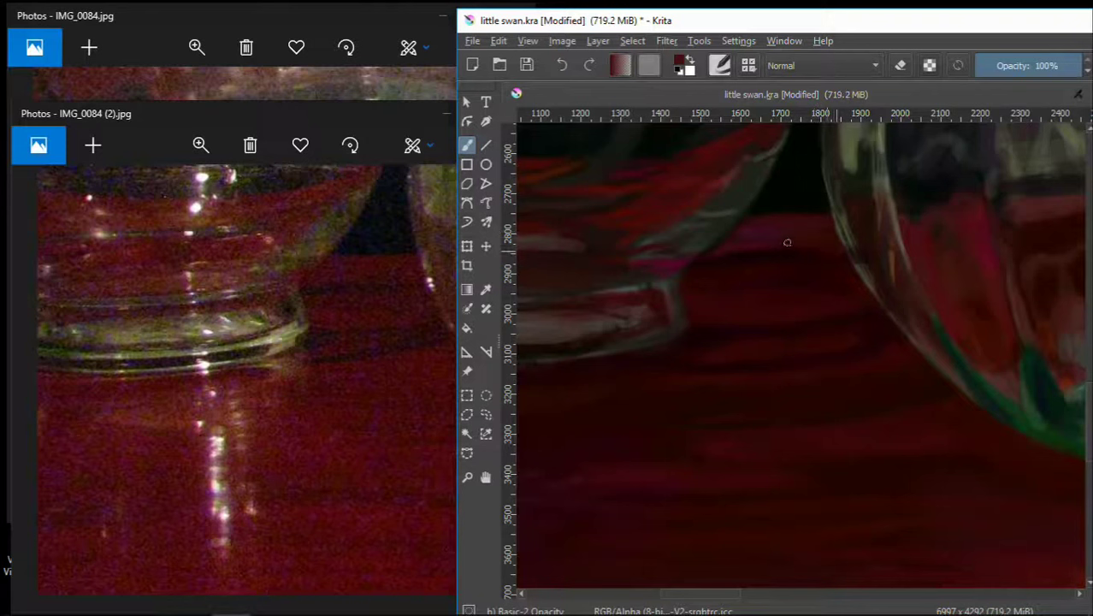
# - Zoom out and back in to check the bowl's shadow, then bring up the full reference
pyautogui.press('-')
pyautogui.press('-')
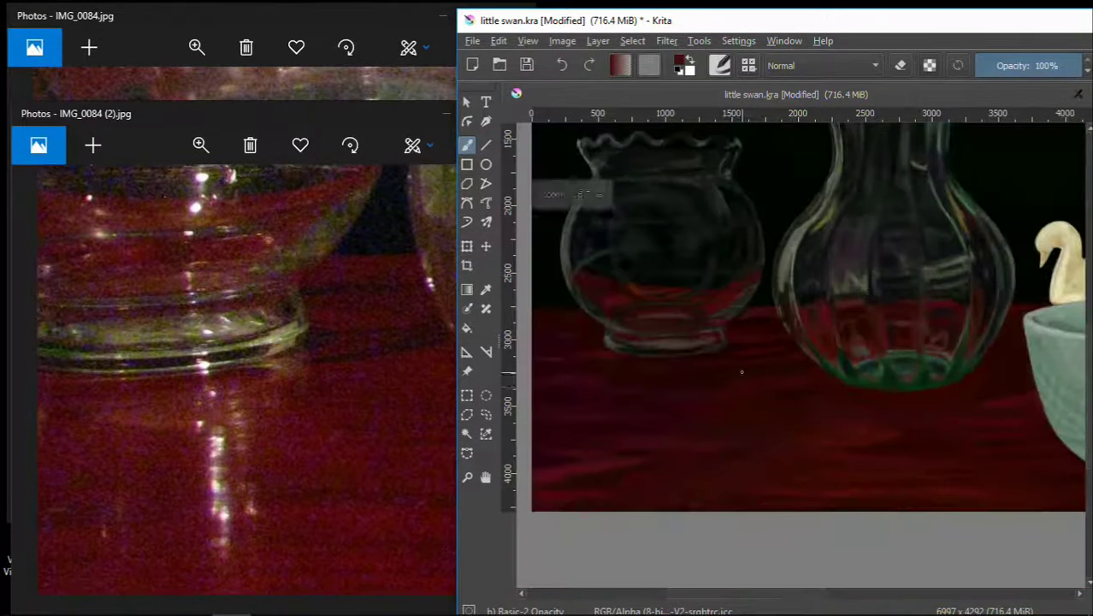
pyautogui.press('+')
pyautogui.press('+')
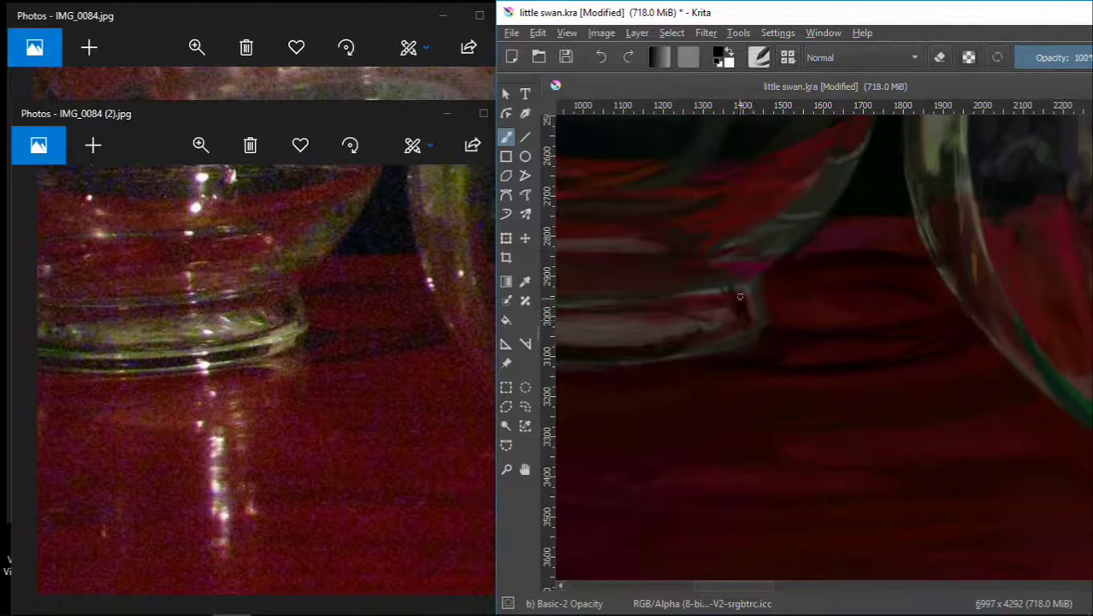
pyautogui.moveTo(710, 345)
pyautogui.mouseDown()
pyautogui.moveTo(737, 322)
pyautogui.moveTo(724, 368)
pyautogui.moveTo(704, 351)
pyautogui.mouseUp()
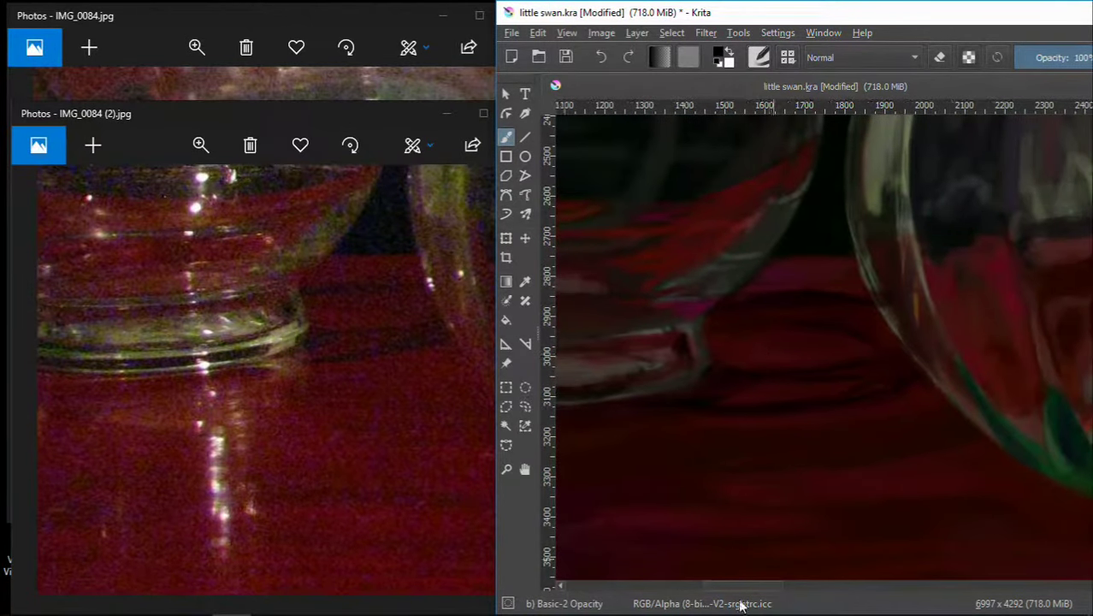
pyautogui.scroll(-2, 952, 439)
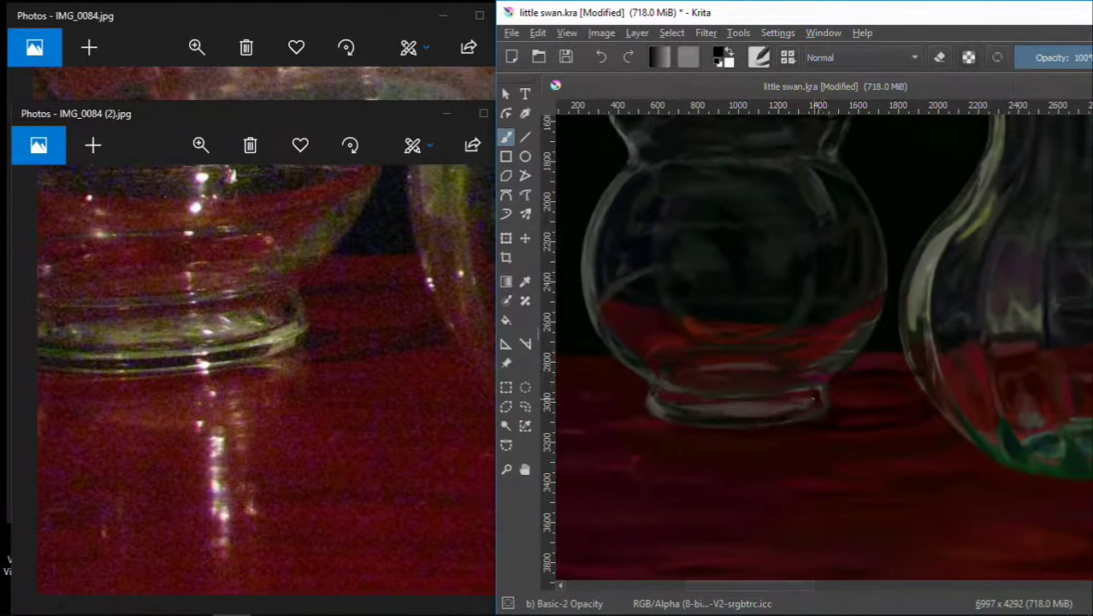
pyautogui.scroll(-3, 812, 342)
pyautogui.click(175, 78)
# - Zoom the reference close-up and paint a shadow beneath the tall vase's base
pyautogui.scroll(-3, 203, 301)
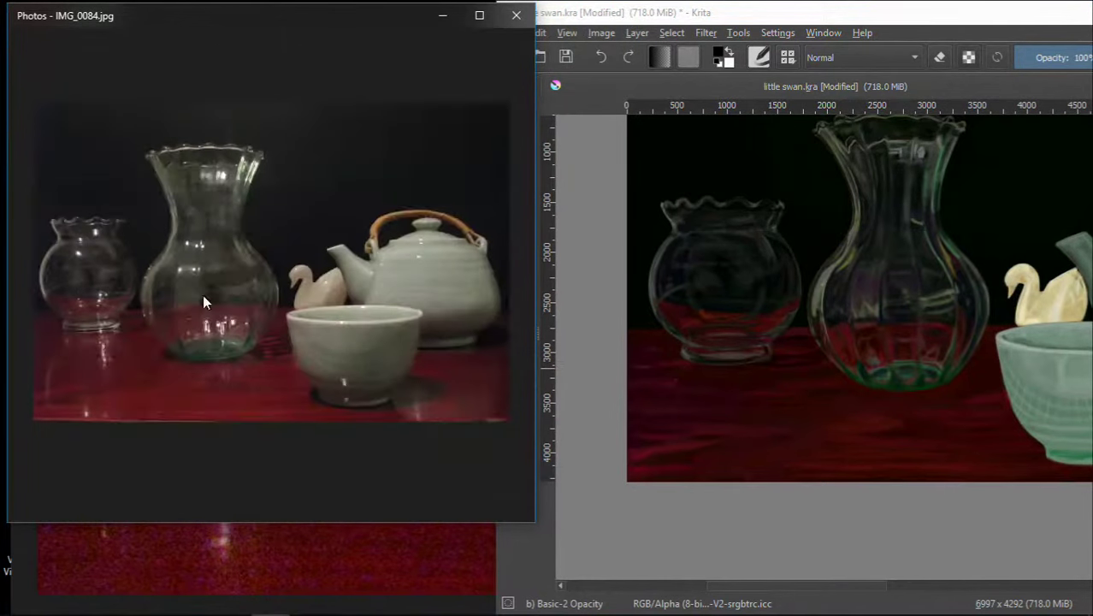
pyautogui.scroll(3, 795, 341)
pyautogui.scroll(-3, 730, 400)
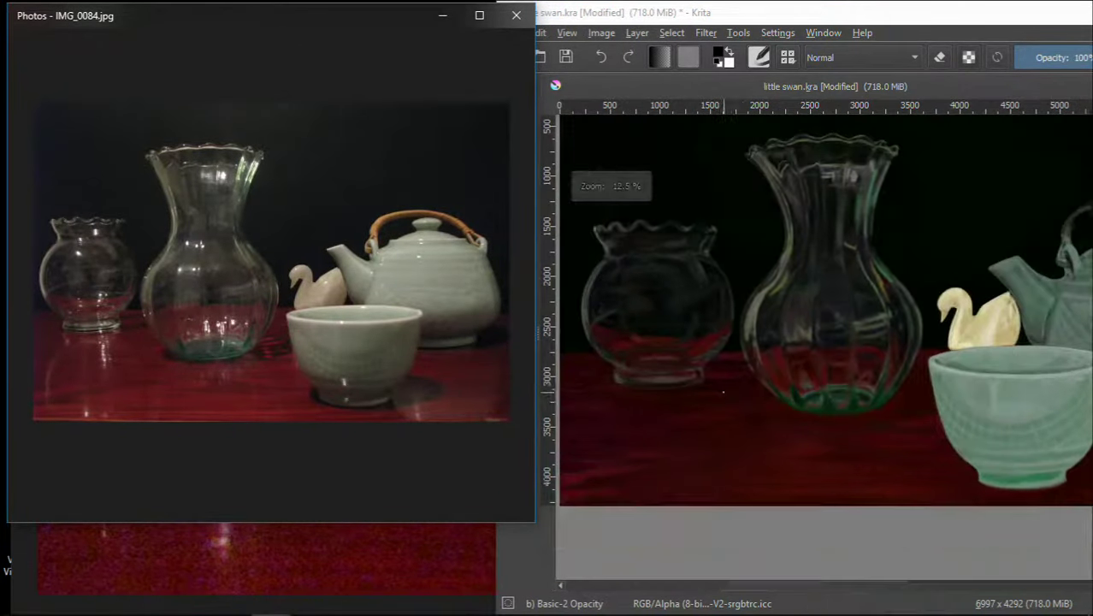
pyautogui.scroll(2, 731, 399)
pyautogui.scroll(2, 305, 481)
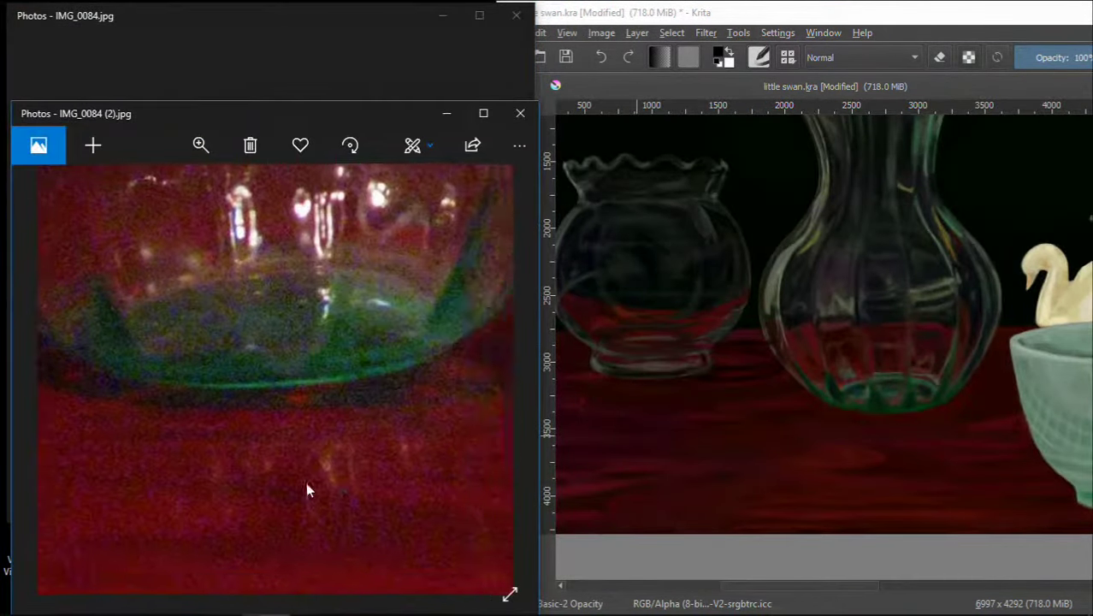
pyautogui.scroll(2, 808, 419)
pyautogui.scroll(2, 806, 415)
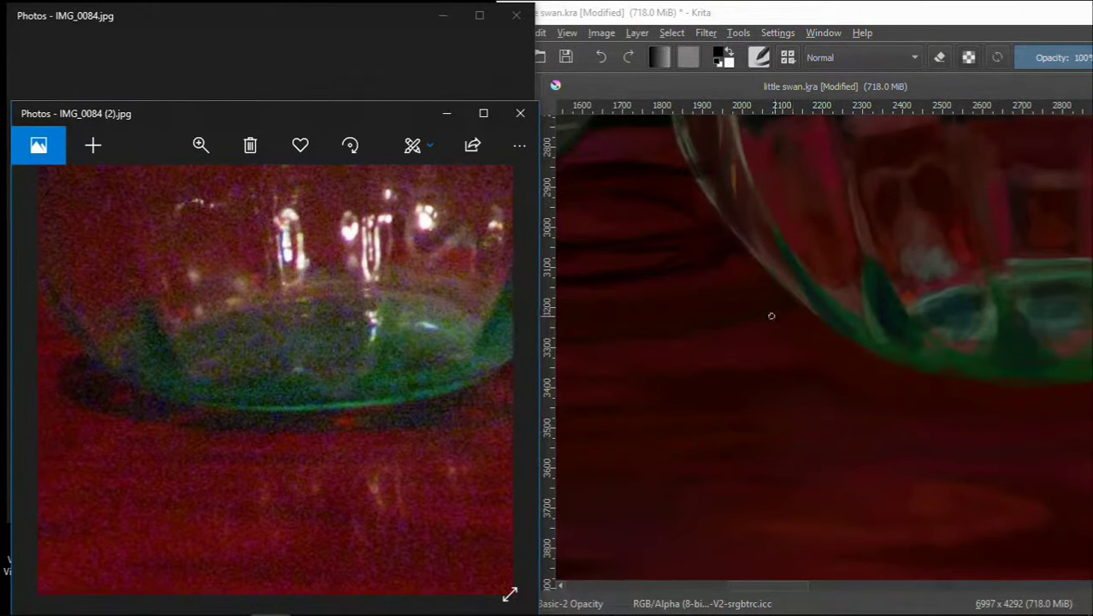
pyautogui.scroll(3, 229, 389)
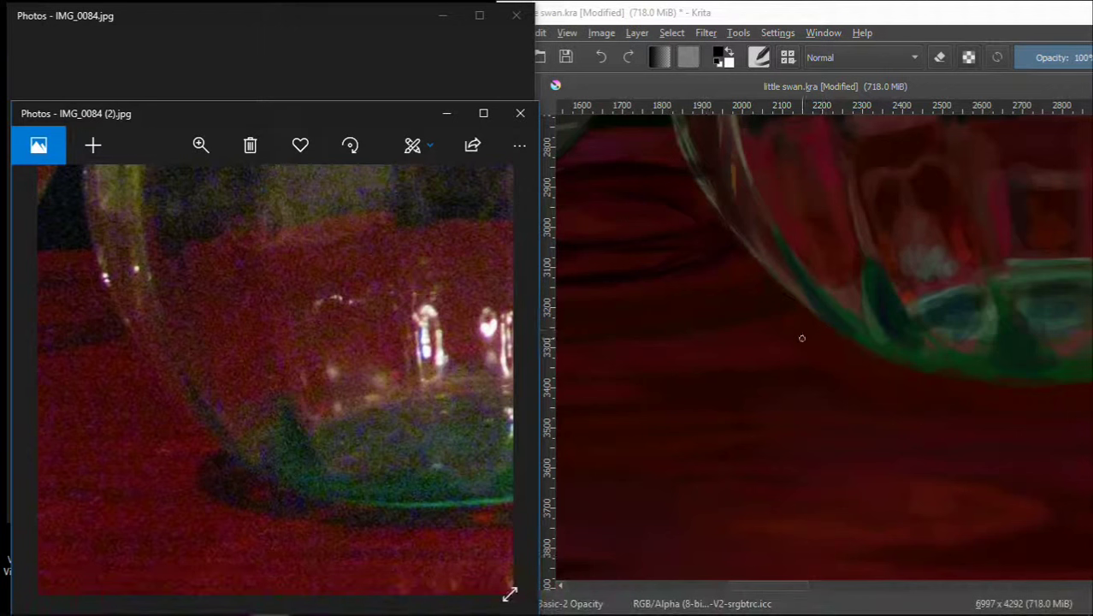
pyautogui.moveTo(808, 334); pyautogui.dragTo(785, 346)
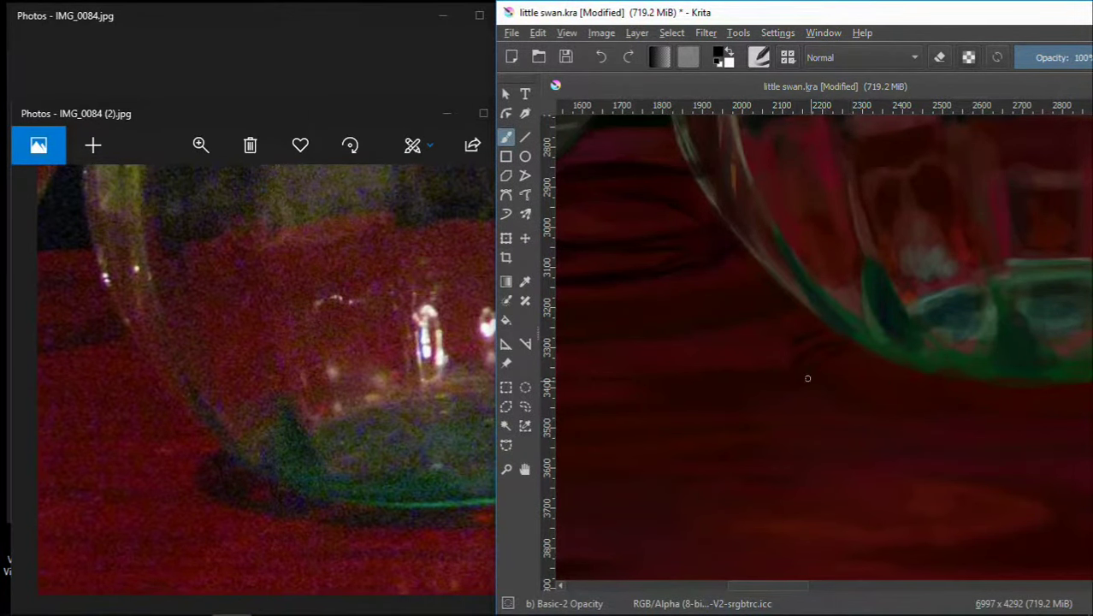
# - Pan along the vase base toward the cup and load the Charcoal Rock Soft brush
pyautogui.scroll(-2, 911, 379)
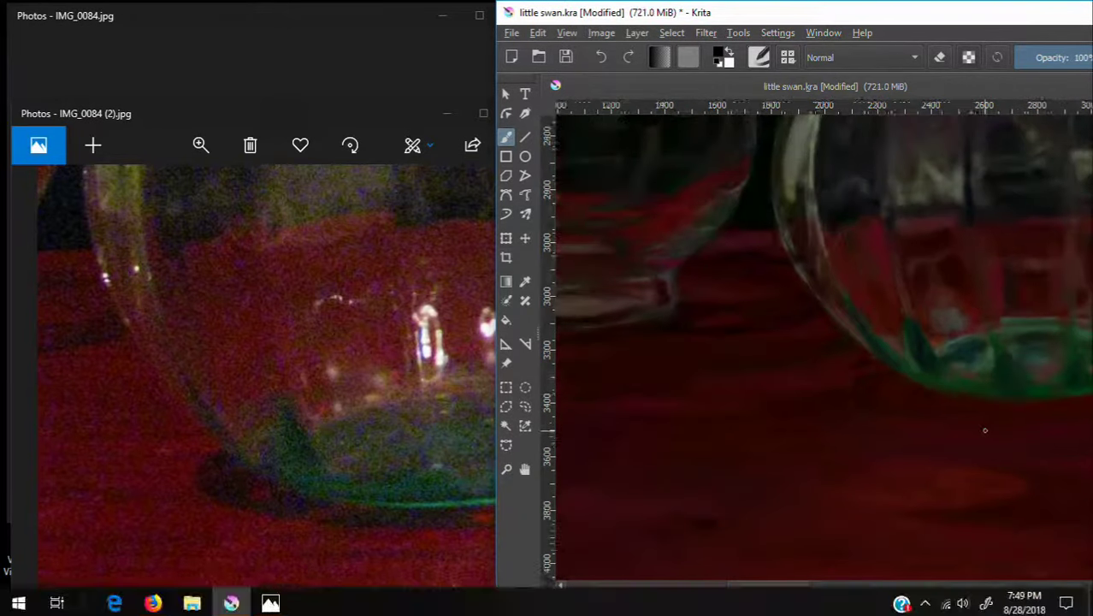
pyautogui.moveTo(494, 594); pyautogui.dragTo(508, 594)
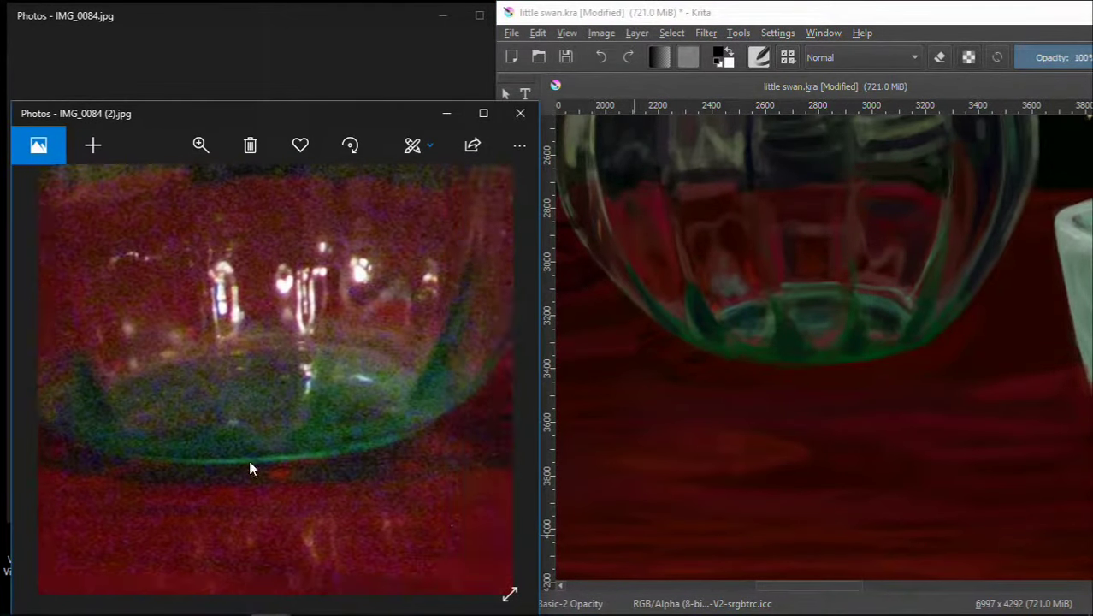
pyautogui.scroll(2, 686, 413)
pyautogui.moveTo(687, 413); pyautogui.dragTo(735, 440)
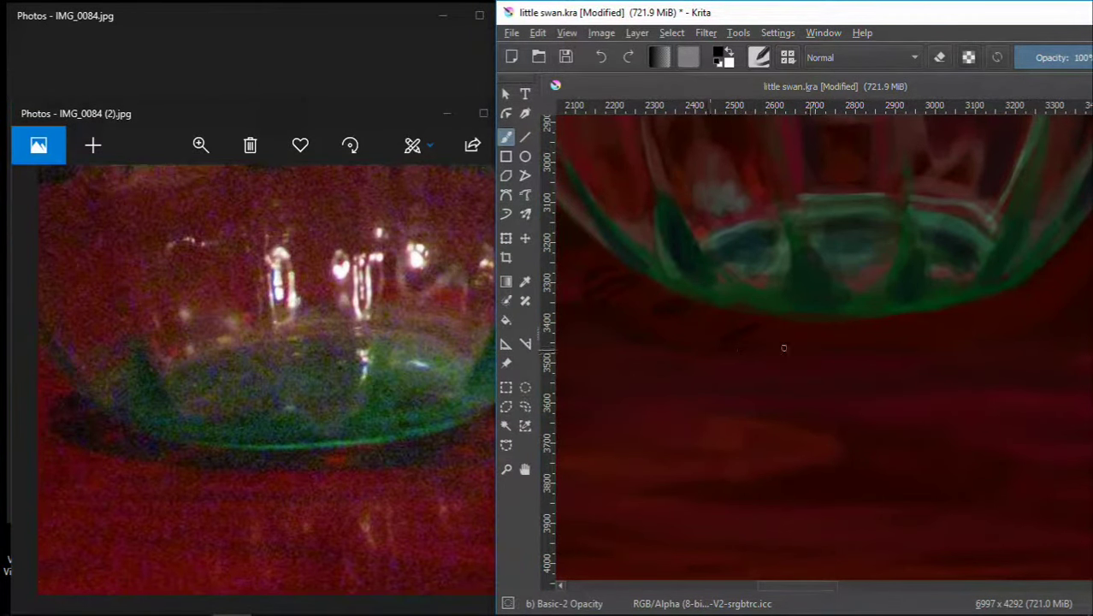
pyautogui.moveTo(889, 347); pyautogui.dragTo(832, 358)
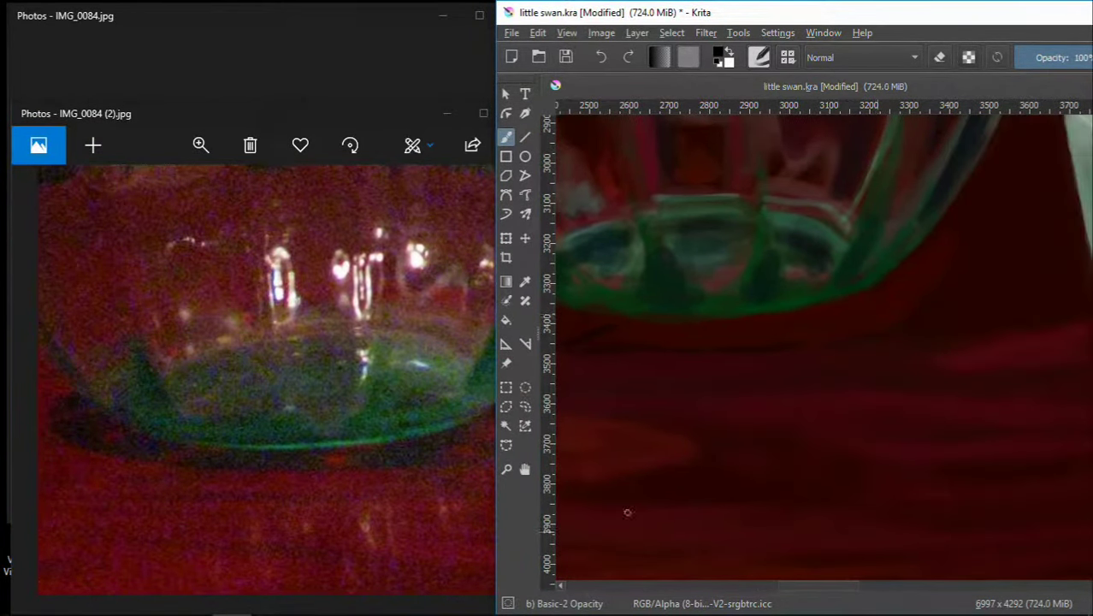
pyautogui.click(283, 505)
pyautogui.scroll(2, 283, 505)
pyautogui.click(834, 278)
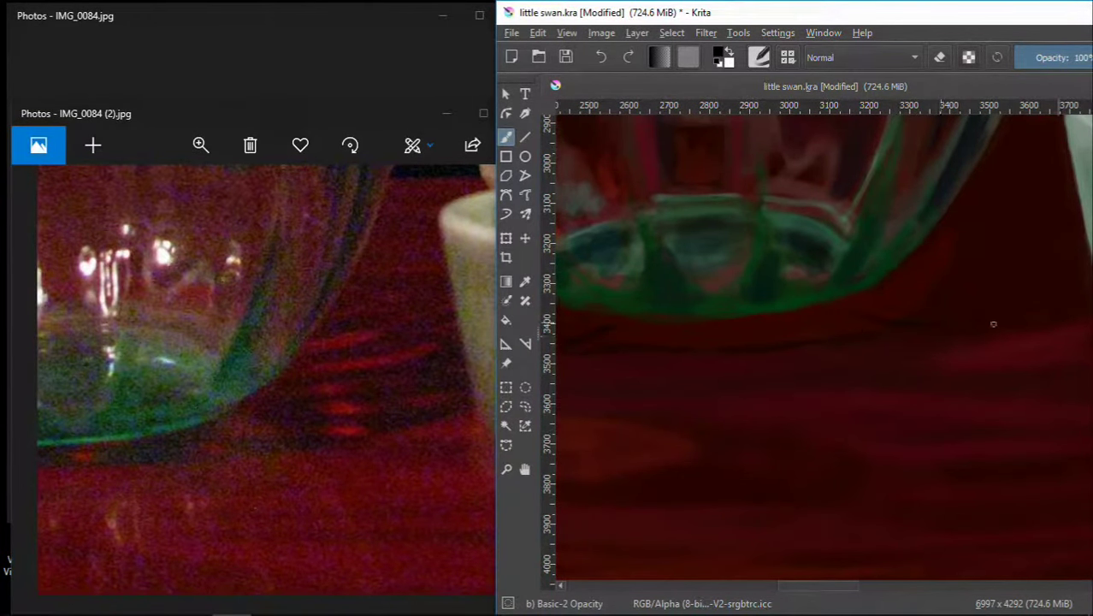
pyautogui.moveTo(1007, 328); pyautogui.dragTo(858, 366)
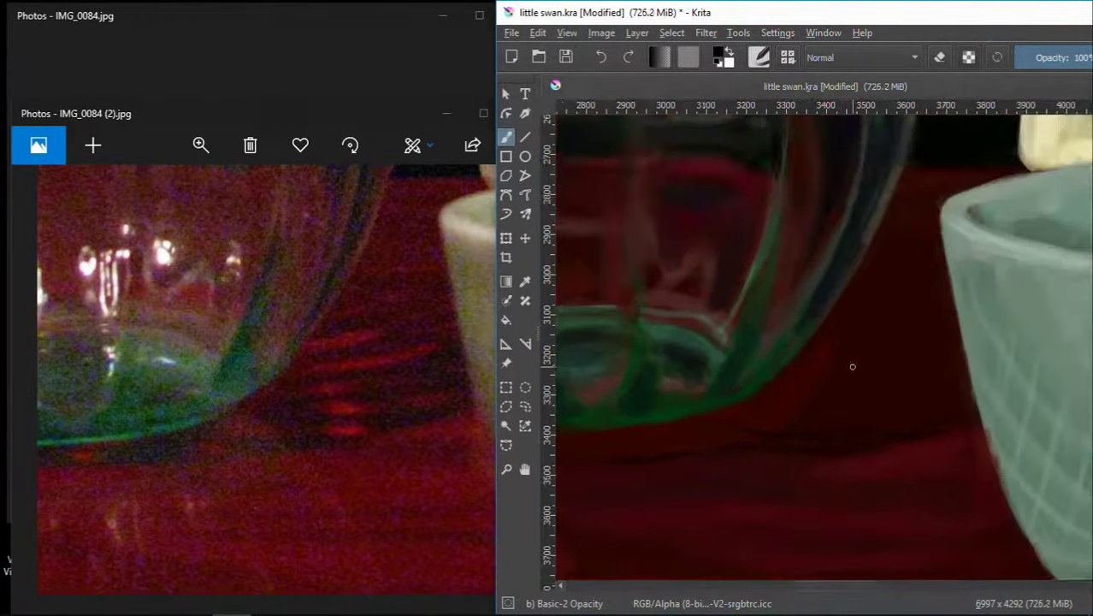
pyautogui.press('/')
pyautogui.moveTo(938, 400)
pyautogui.mouseDown()
pyautogui.moveTo(744, 385)
pyautogui.moveTo(626, 416)
pyautogui.moveTo(891, 491)
pyautogui.mouseUp()
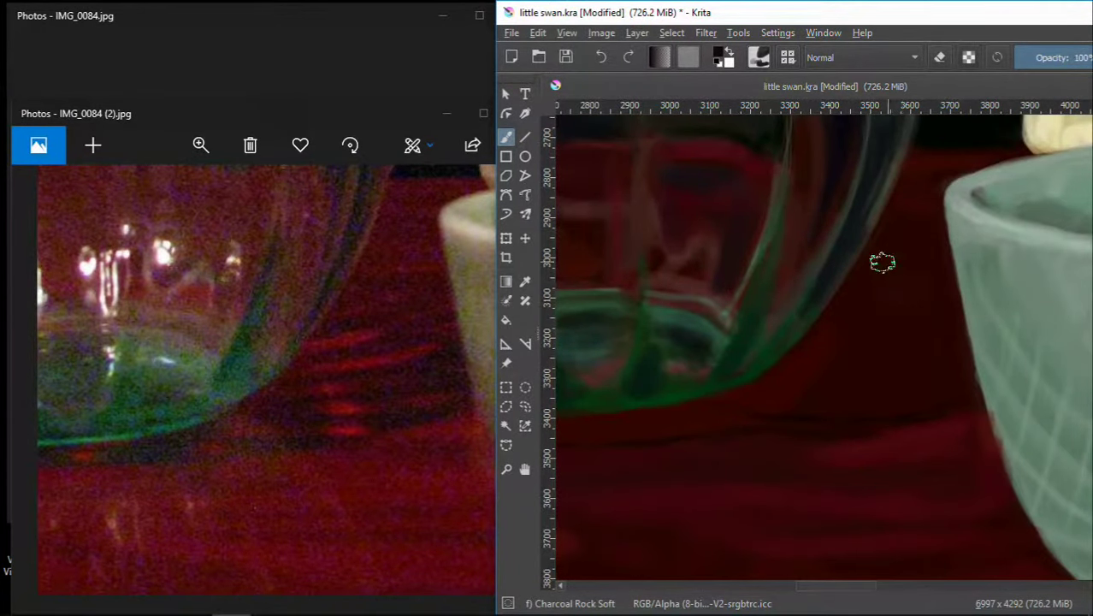
# - Zoom the full reference photo in on the tall vase's base
pyautogui.moveTo(884, 242); pyautogui.dragTo(867, 273)
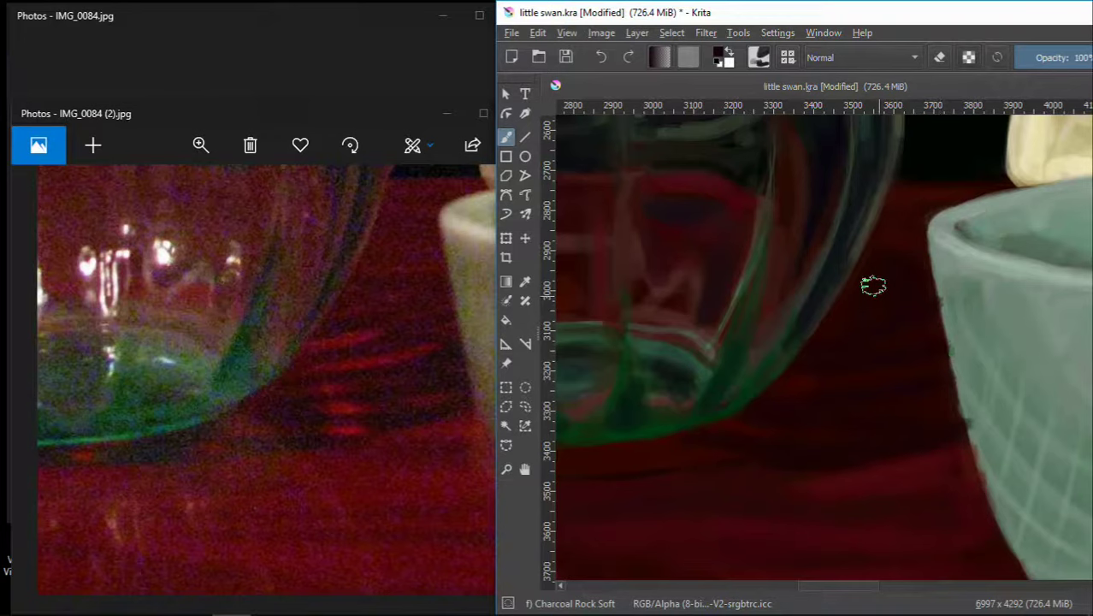
pyautogui.moveTo(896, 386); pyautogui.dragTo(817, 425)
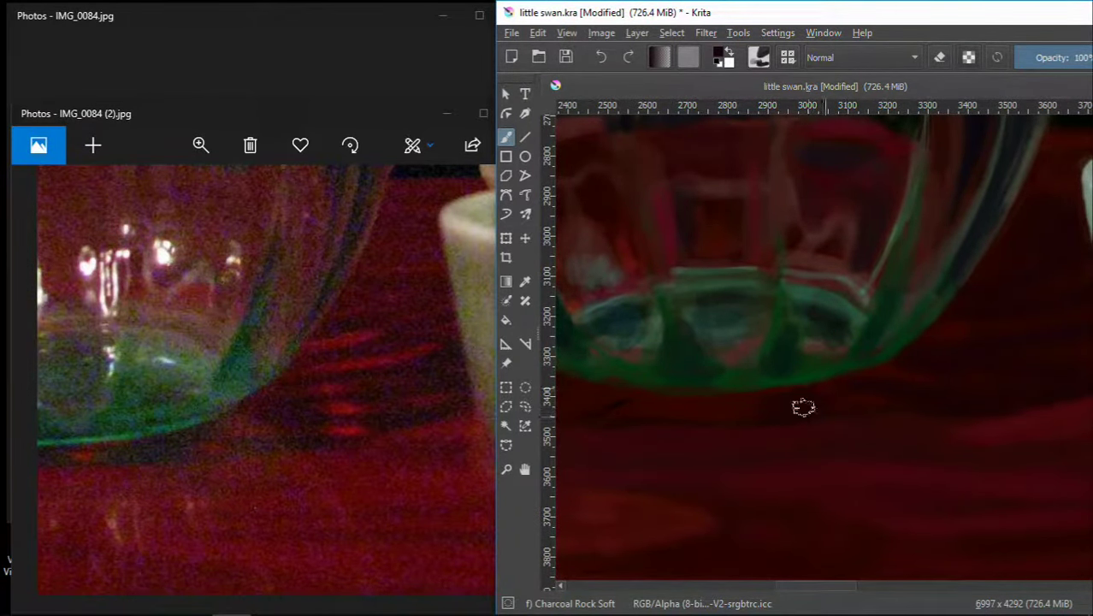
pyautogui.click(480, 420)
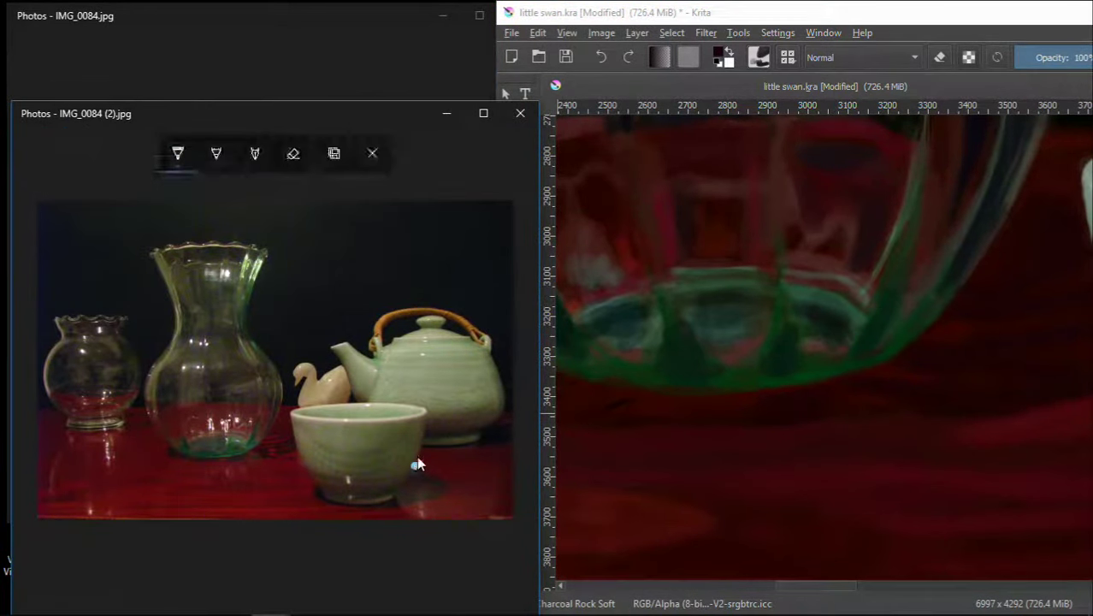
pyautogui.click(372, 153)
pyautogui.click(200, 145)
pyautogui.scroll(3, 219, 454)
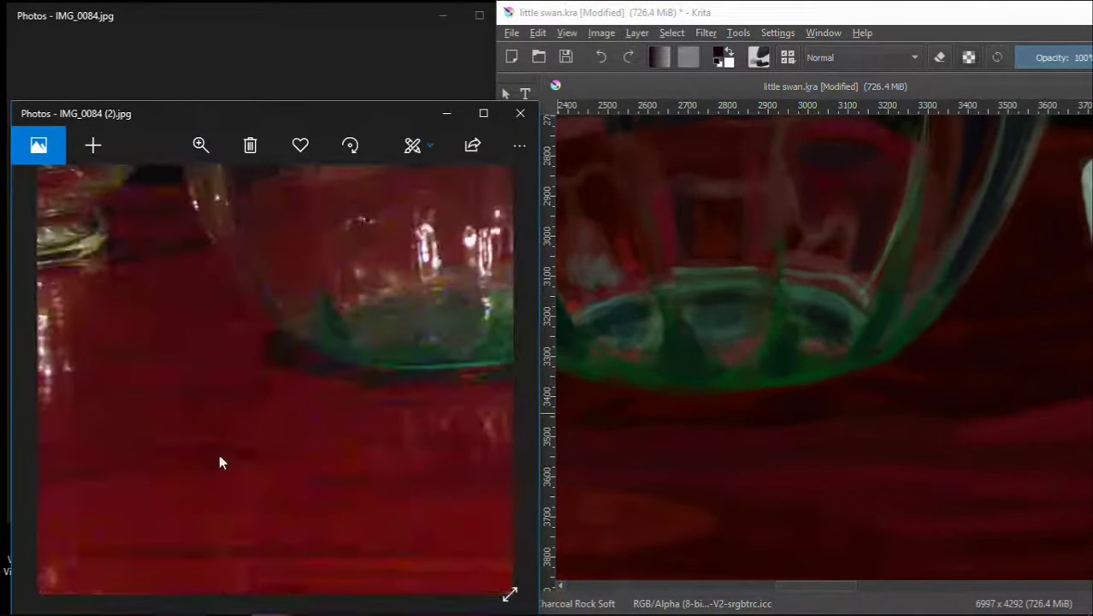
pyautogui.moveTo(693, 347); pyautogui.dragTo(792, 347)
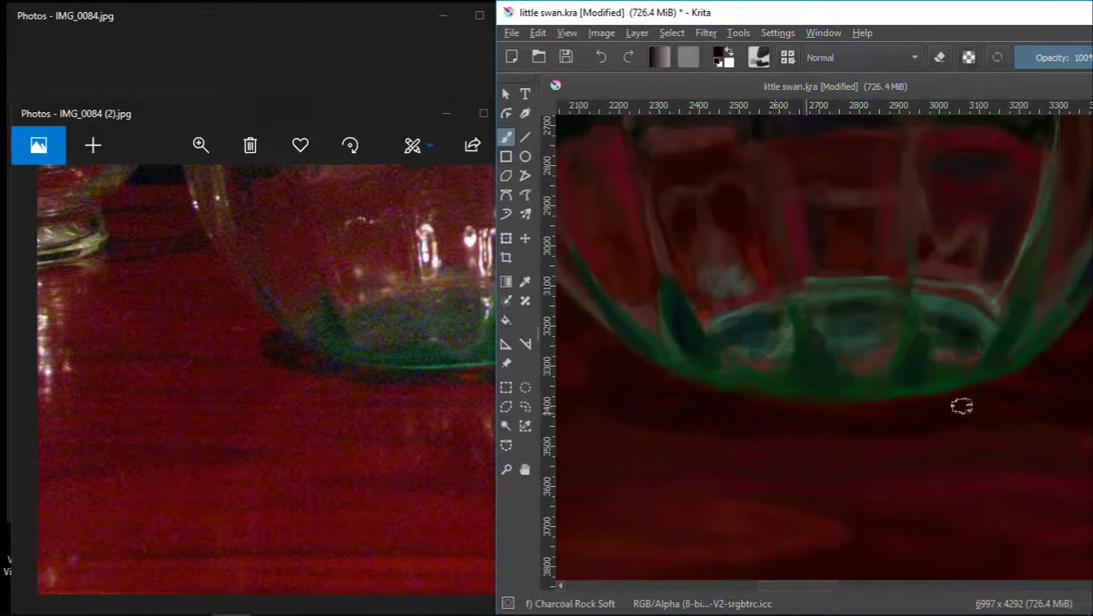
# - Zoom the painting out and zoom the reference photo back out
pyautogui.moveTo(769, 455); pyautogui.dragTo(591, 455)
pyautogui.press('-')
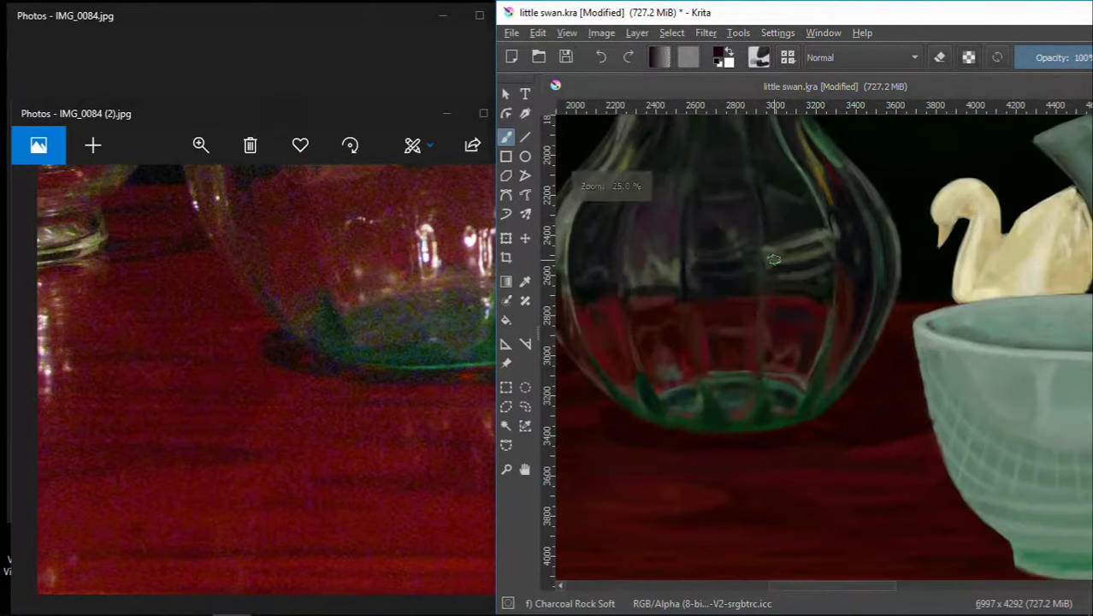
pyautogui.click(256, 386)
pyautogui.click(200, 145)
pyautogui.click(143, 181)
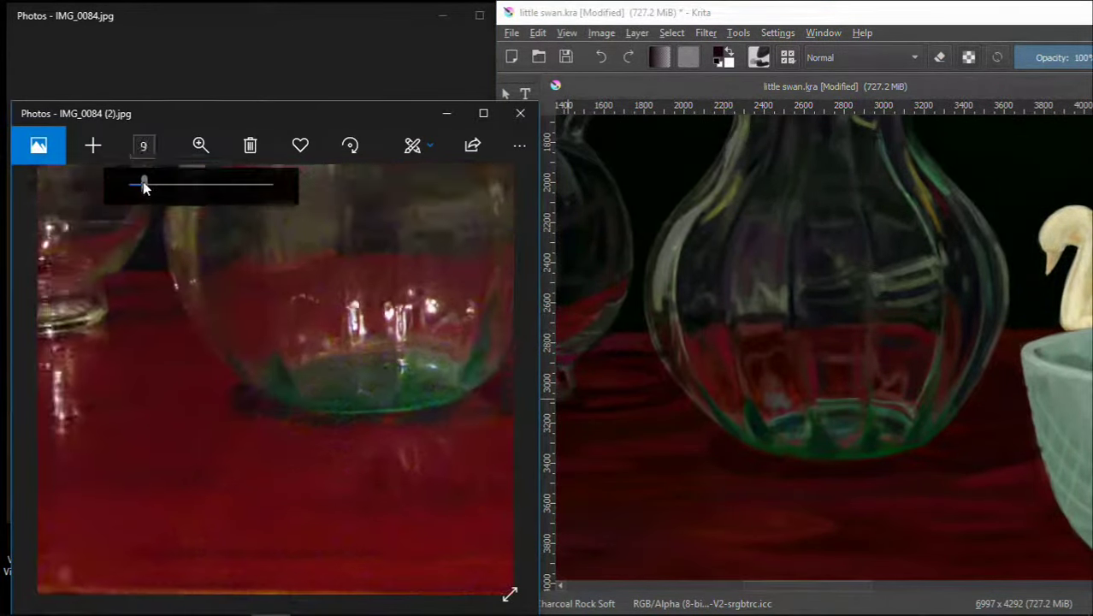
pyautogui.click(713, 490)
# - Frame the whole fluted vase in the painting and zoom the reference out slightly
pyautogui.press('-')
pyautogui.press('+')
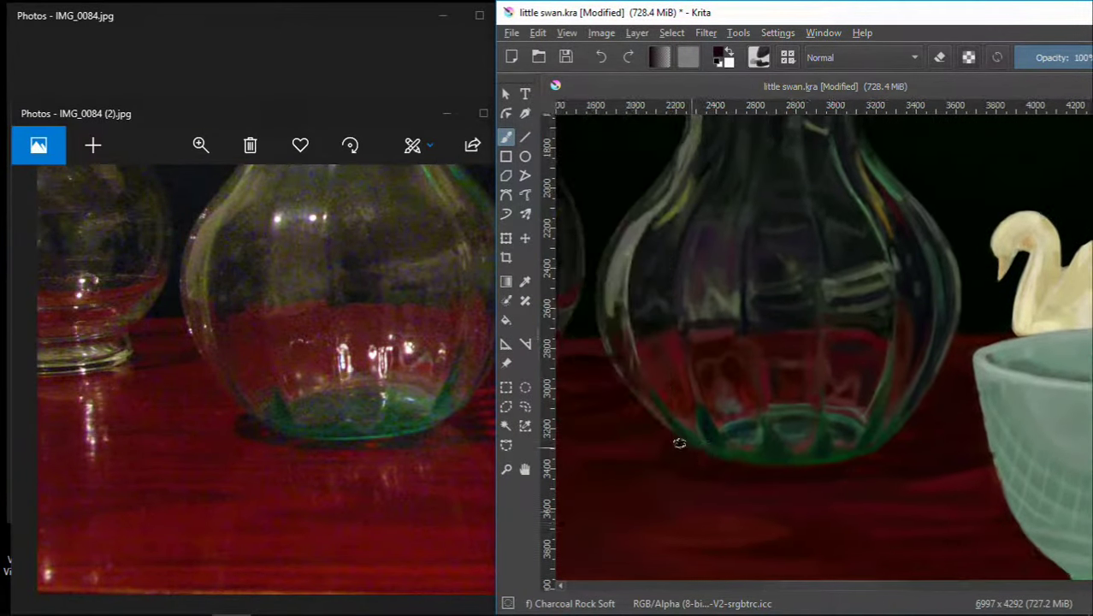
pyautogui.press('-')
pyautogui.moveTo(880, 494); pyautogui.dragTo(929, 533)
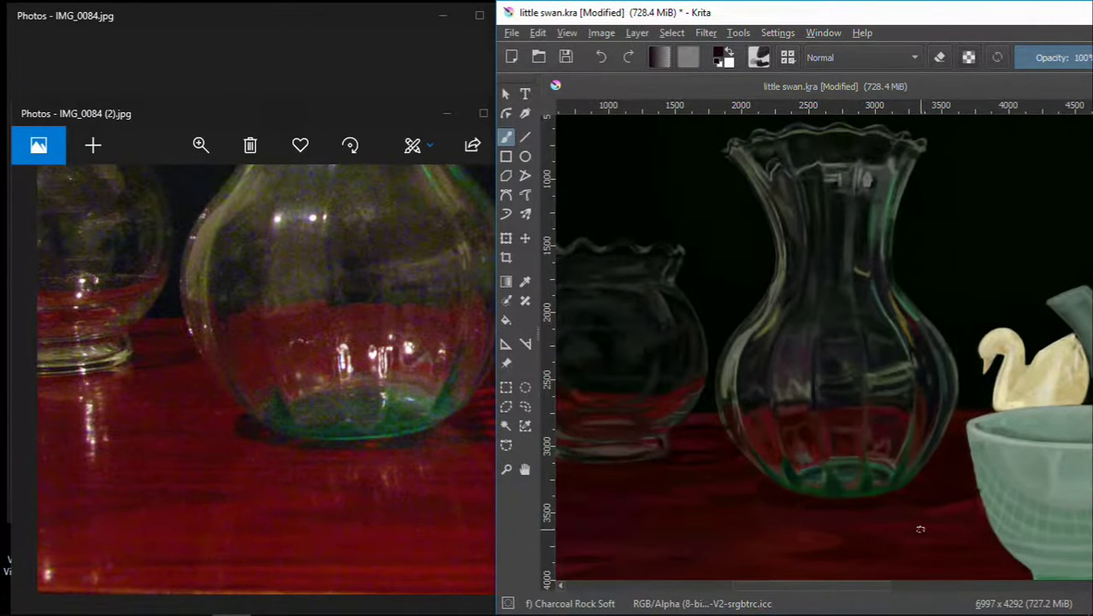
pyautogui.scroll(3, 920, 529)
pyautogui.click(200, 144)
pyautogui.click(175, 183)
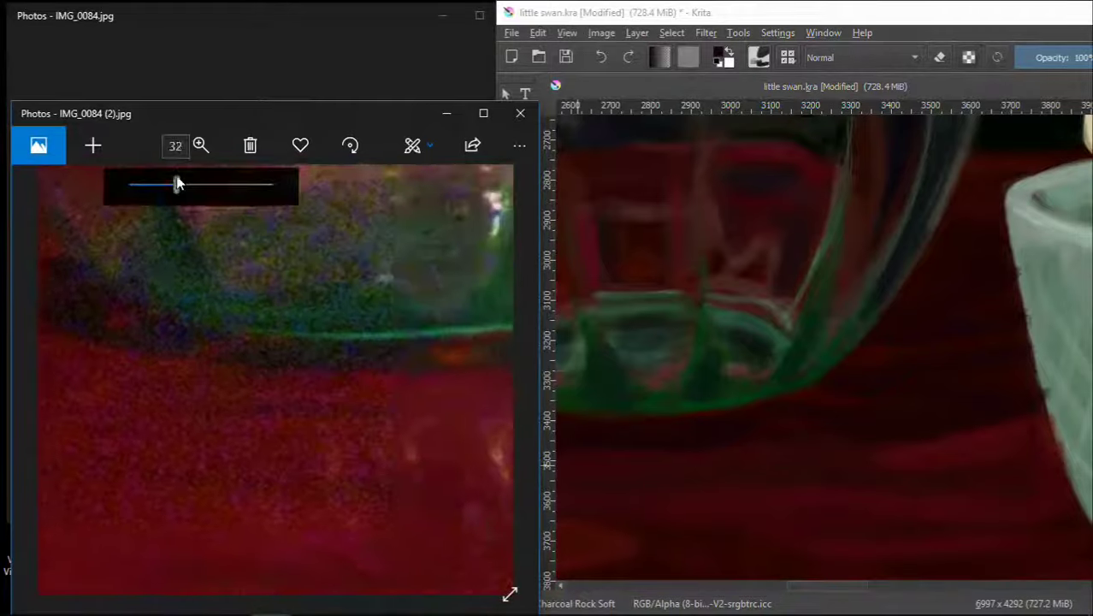
pyautogui.moveTo(177, 184); pyautogui.dragTo(158, 183)
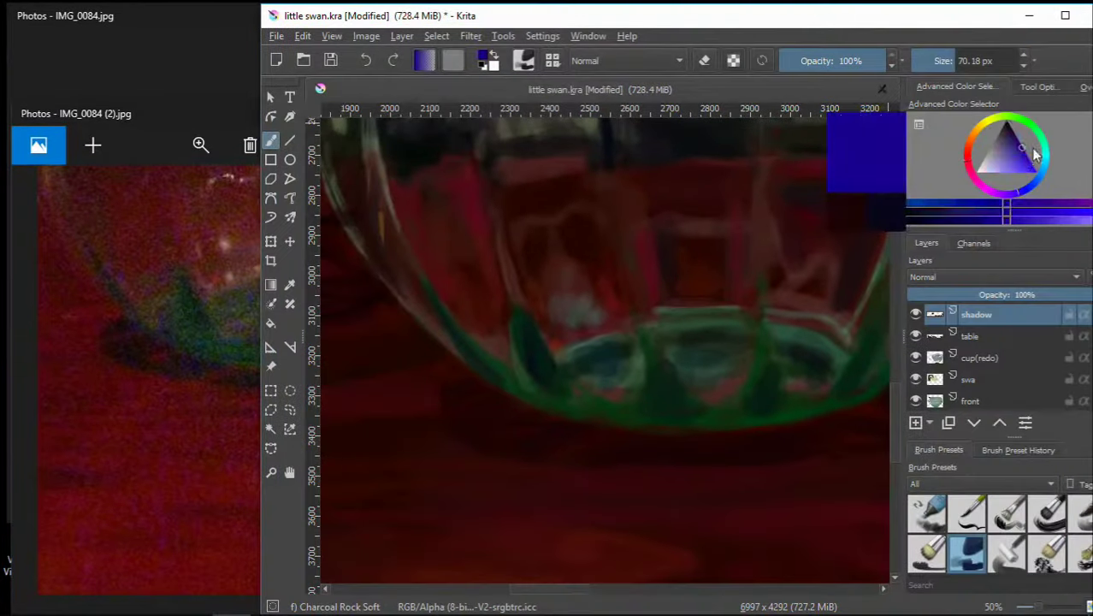
# - Paint a dark bluish shadow under the vase base and widen the reference toward the cup
pyautogui.moveTo(672, 17); pyautogui.dragTo(849, 16)
pyautogui.moveTo(739, 463); pyautogui.dragTo(752, 439)
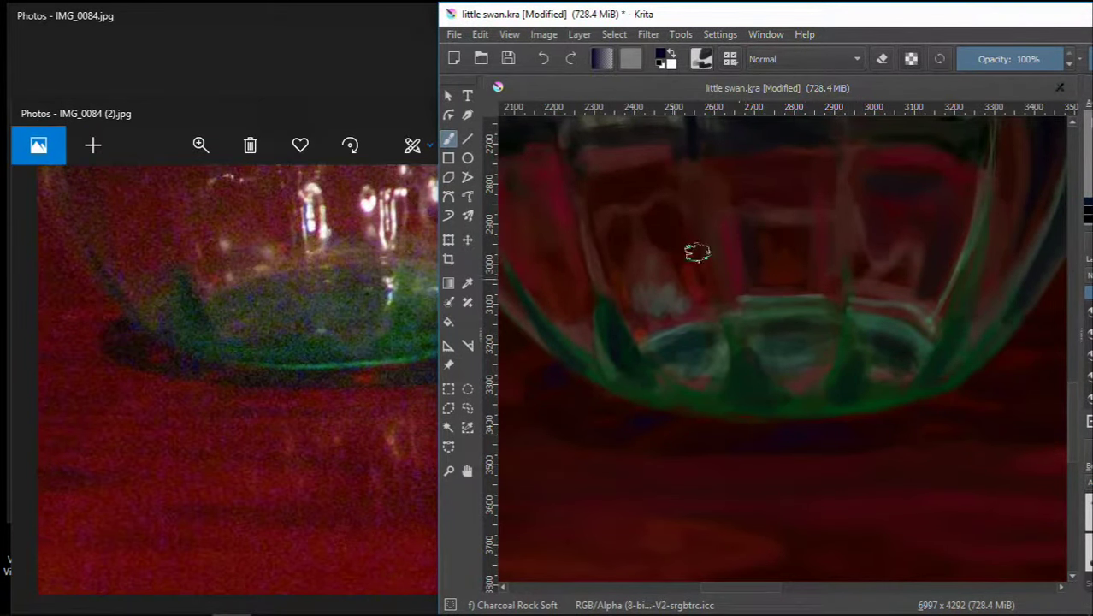
pyautogui.moveTo(437, 593); pyautogui.dragTo(508, 593)
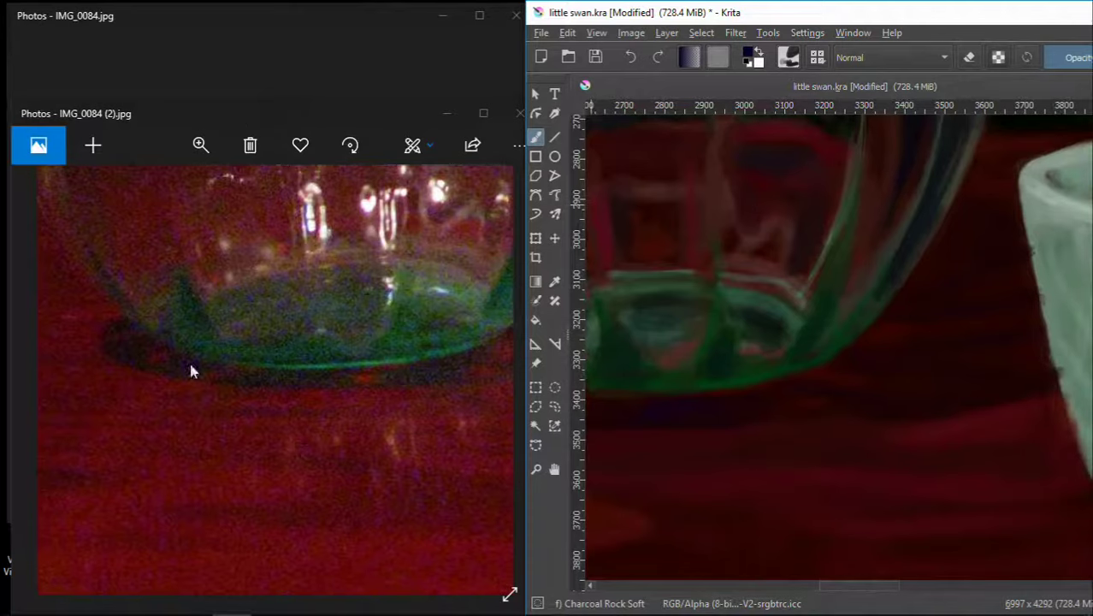
pyautogui.moveTo(192, 370); pyautogui.dragTo(288, 456)
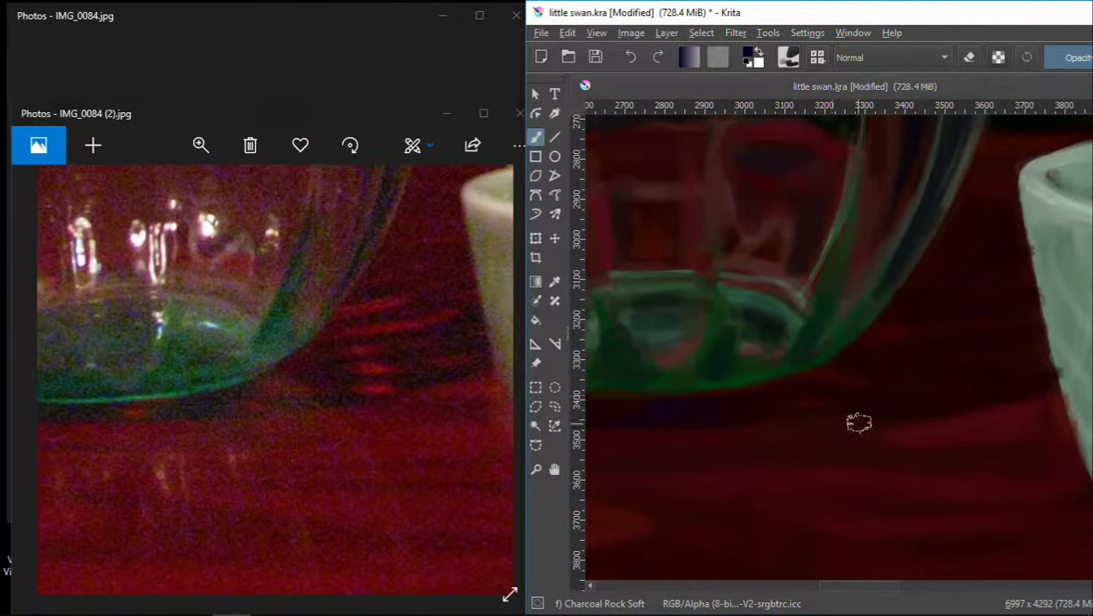
# - Compare the vase base's shadow against the reference by panning both views along it
pyautogui.moveTo(906, 412); pyautogui.dragTo(865, 415)
pyautogui.moveTo(376, 396); pyautogui.dragTo(254, 399)
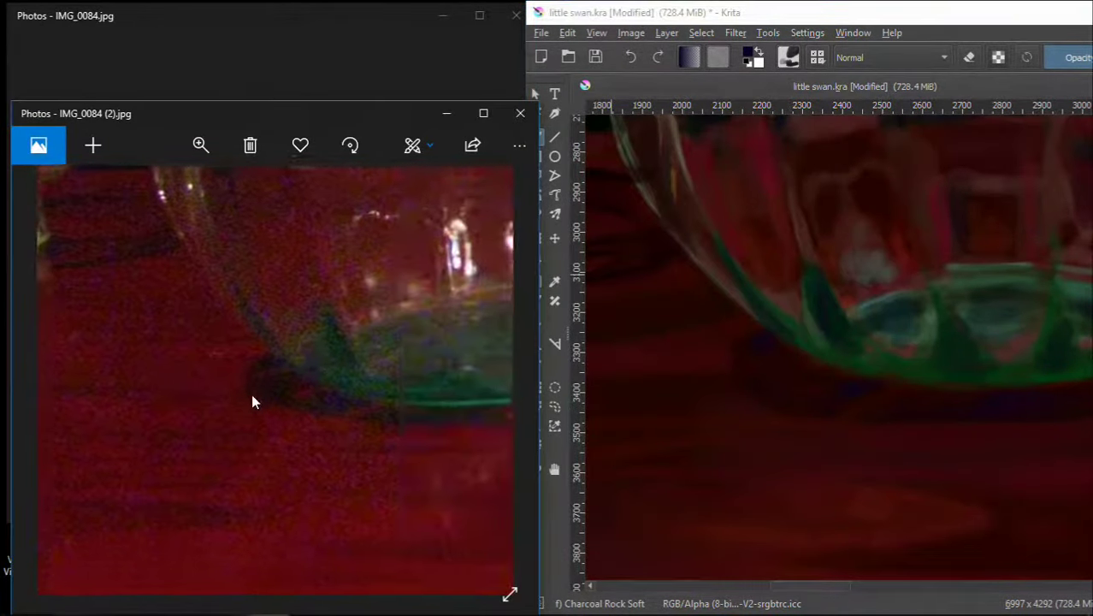
pyautogui.scroll(2, 780, 415)
pyautogui.scroll(-2, 780, 385)
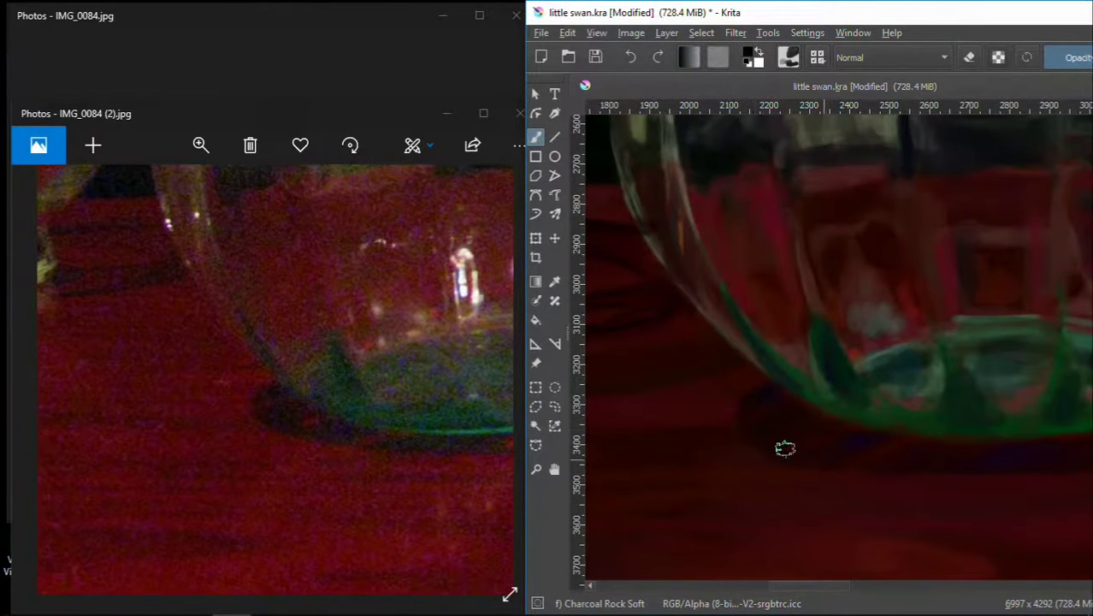
pyautogui.moveTo(925, 472); pyautogui.dragTo(764, 439)
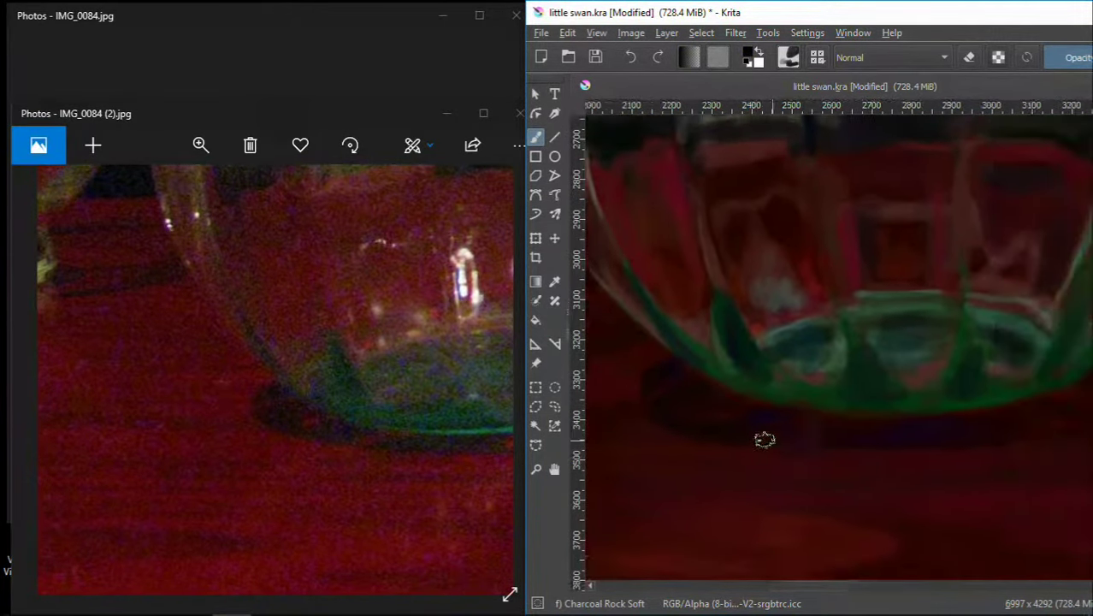
pyautogui.moveTo(933, 434); pyautogui.dragTo(836, 425)
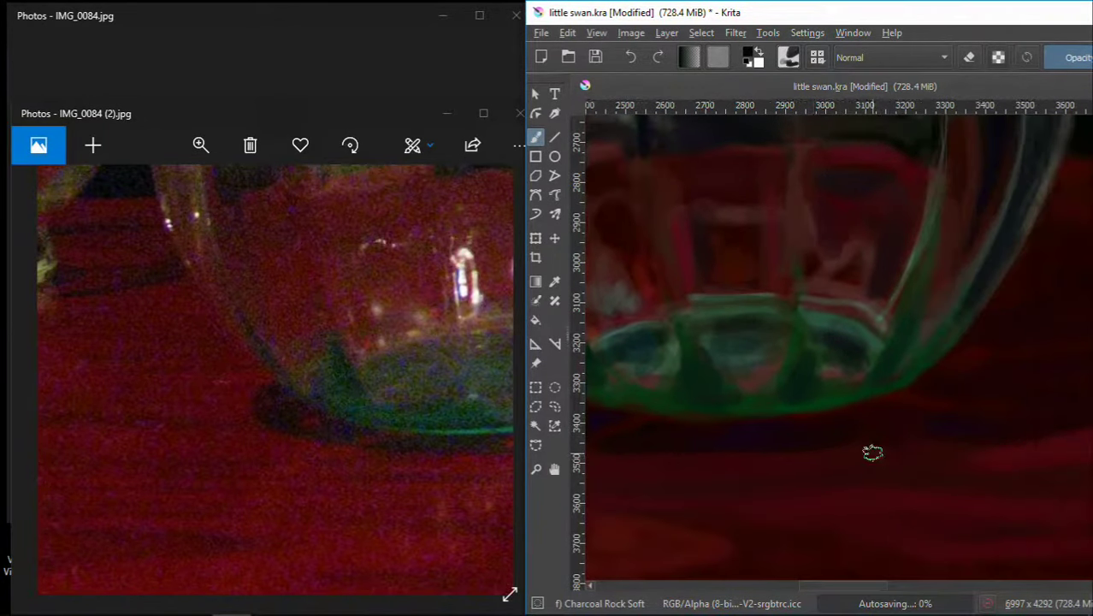
pyautogui.moveTo(470, 505); pyautogui.dragTo(256, 454)
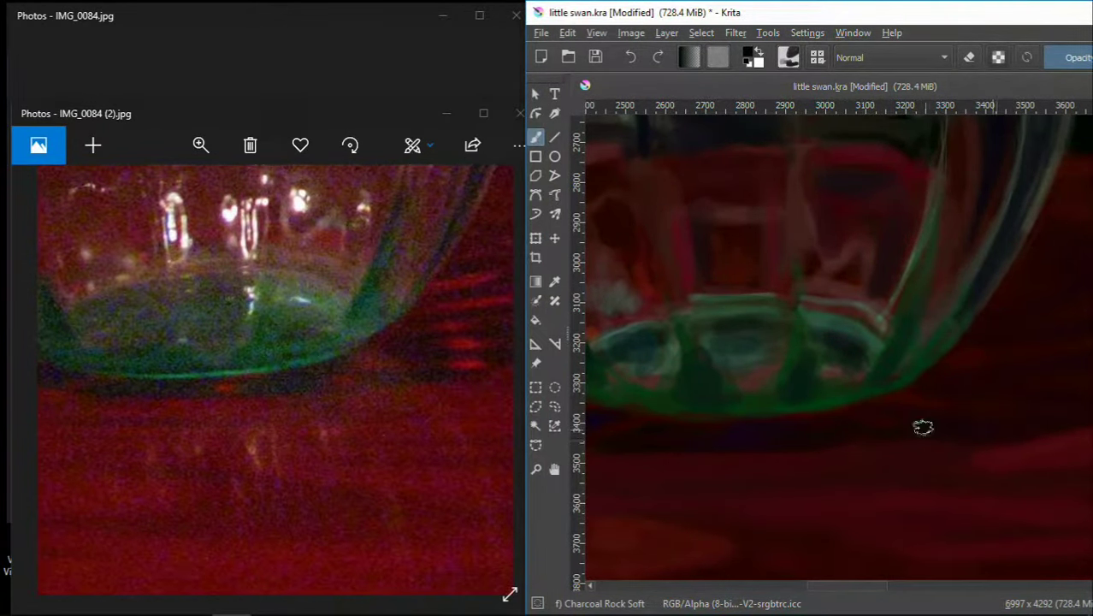
pyautogui.moveTo(1058, 416)
pyautogui.mouseDown()
pyautogui.moveTo(850, 454)
pyautogui.moveTo(906, 325)
pyautogui.mouseUp()
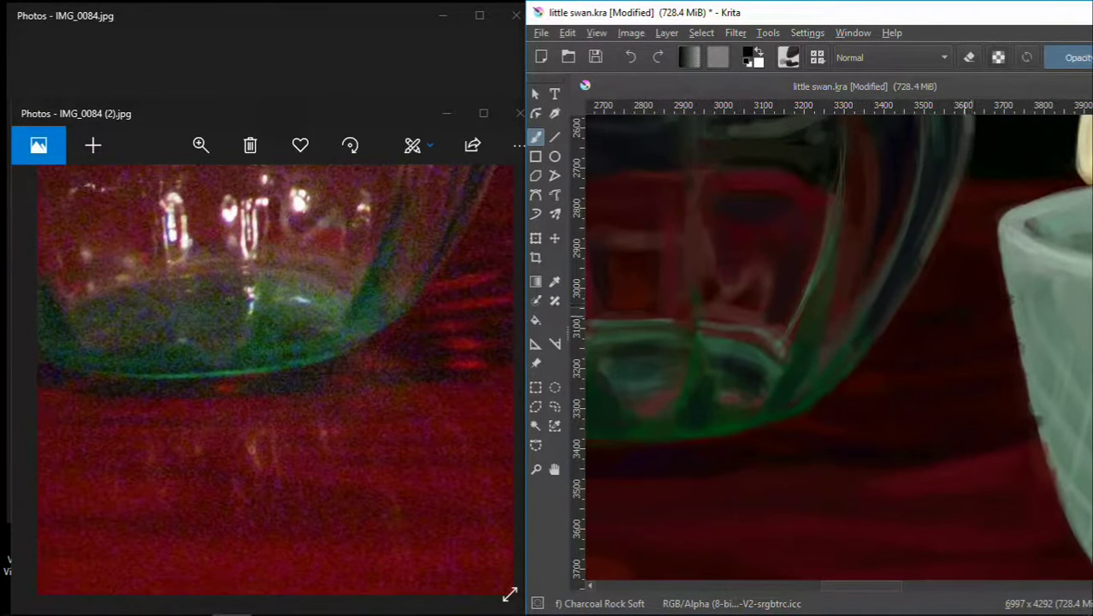
pyautogui.moveTo(863, 358)
pyautogui.mouseDown()
pyautogui.moveTo(993, 298)
pyautogui.moveTo(931, 295)
pyautogui.mouseUp()
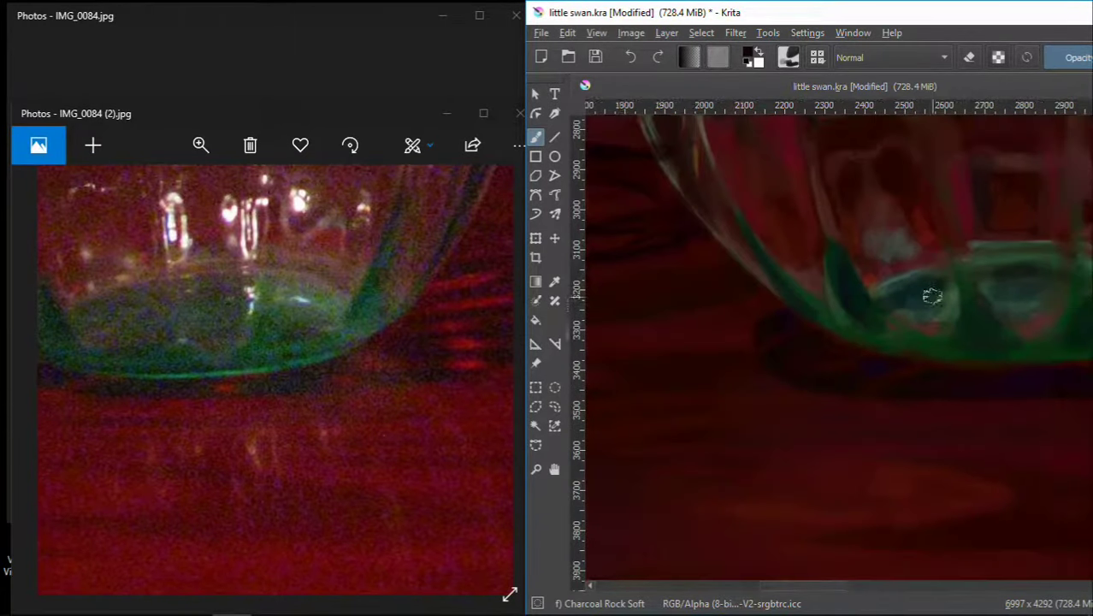
# - Load the Basic-2 Opacity brush in eraser mode and bring the reference forward
pyautogui.press('/')
pyautogui.press('e')
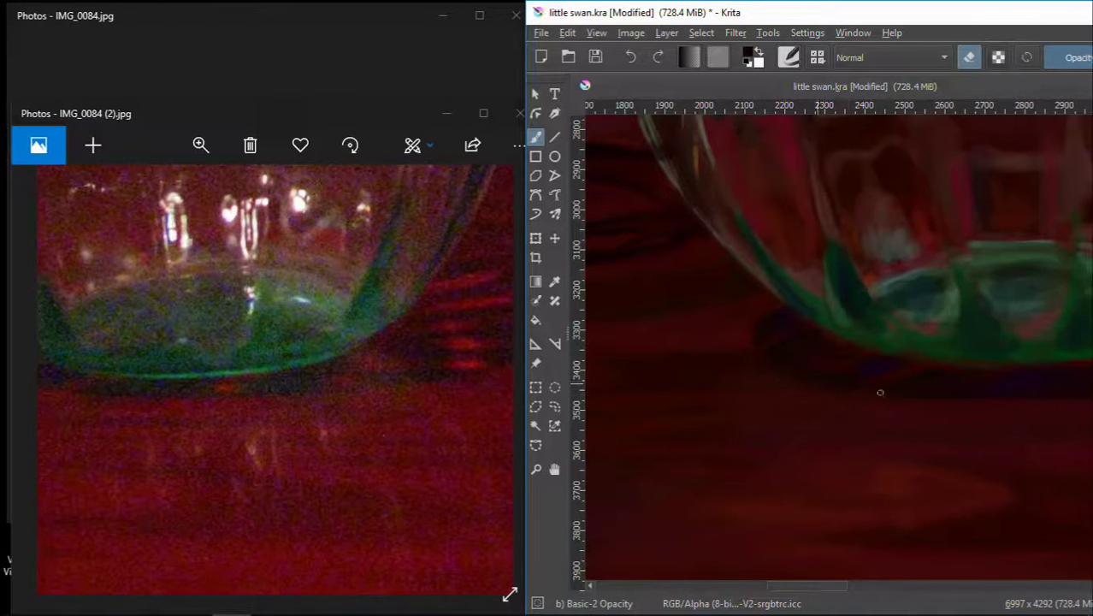
pyautogui.moveTo(897, 369)
pyautogui.mouseDown()
pyautogui.moveTo(827, 431)
pyautogui.moveTo(804, 437)
pyautogui.moveTo(897, 455)
pyautogui.moveTo(806, 404)
pyautogui.moveTo(761, 420)
pyautogui.moveTo(785, 439)
pyautogui.moveTo(761, 397)
pyautogui.moveTo(852, 420)
pyautogui.moveTo(808, 477)
pyautogui.mouseUp()
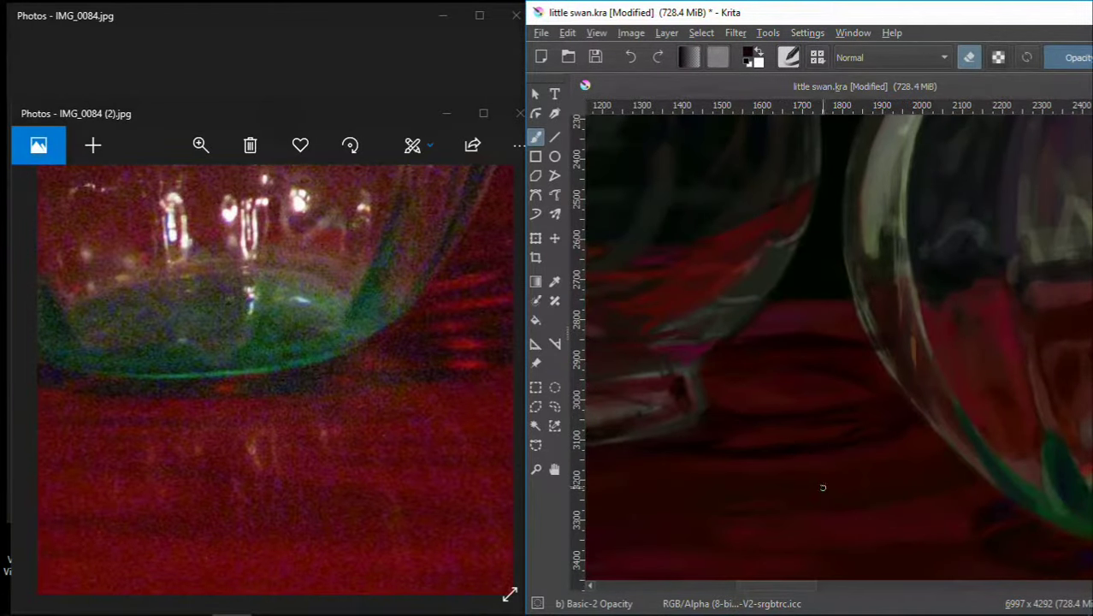
pyautogui.scroll(-3, 822, 504)
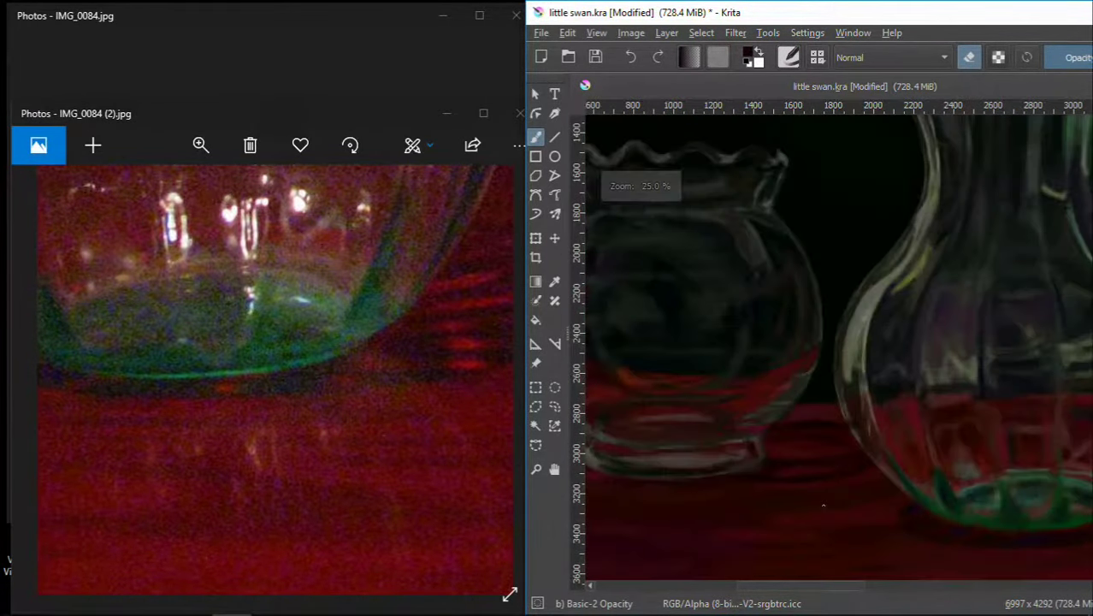
pyautogui.scroll(-2, 823, 504)
pyautogui.click(202, 379)
pyautogui.scroll(3, 201, 379)
# - Leave eraser mode, centre the green cup, and switch back to Charcoal Rock Soft
pyautogui.click(839, 430)
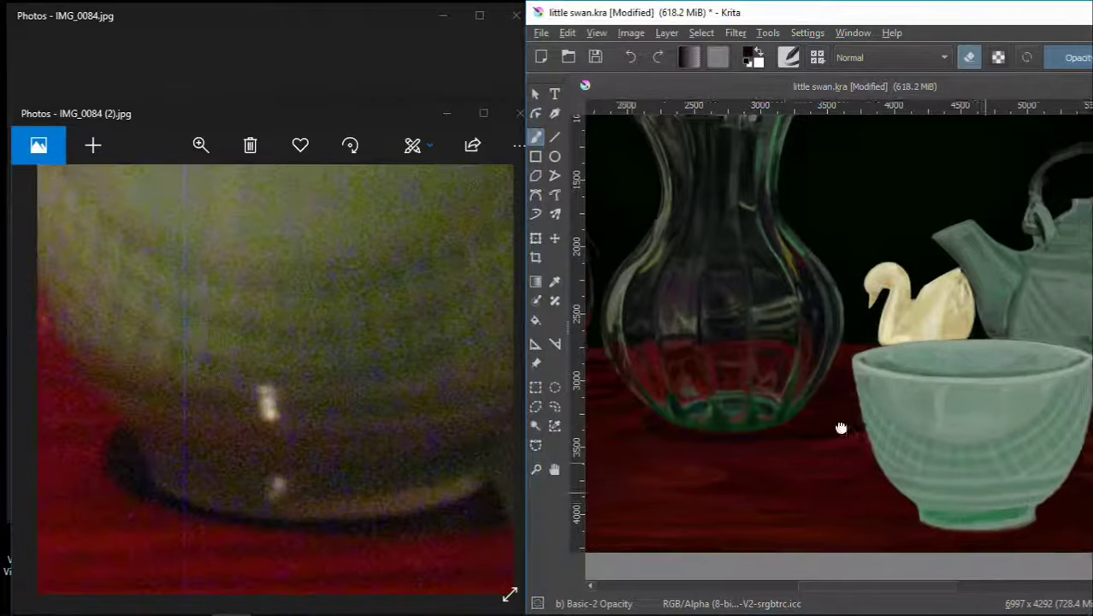
pyautogui.scroll(3, 839, 430)
pyautogui.scroll(-2, 769, 427)
pyautogui.scroll(-1, 675, 419)
pyautogui.press('e')
pyautogui.moveTo(681, 416); pyautogui.dragTo(510, 314)
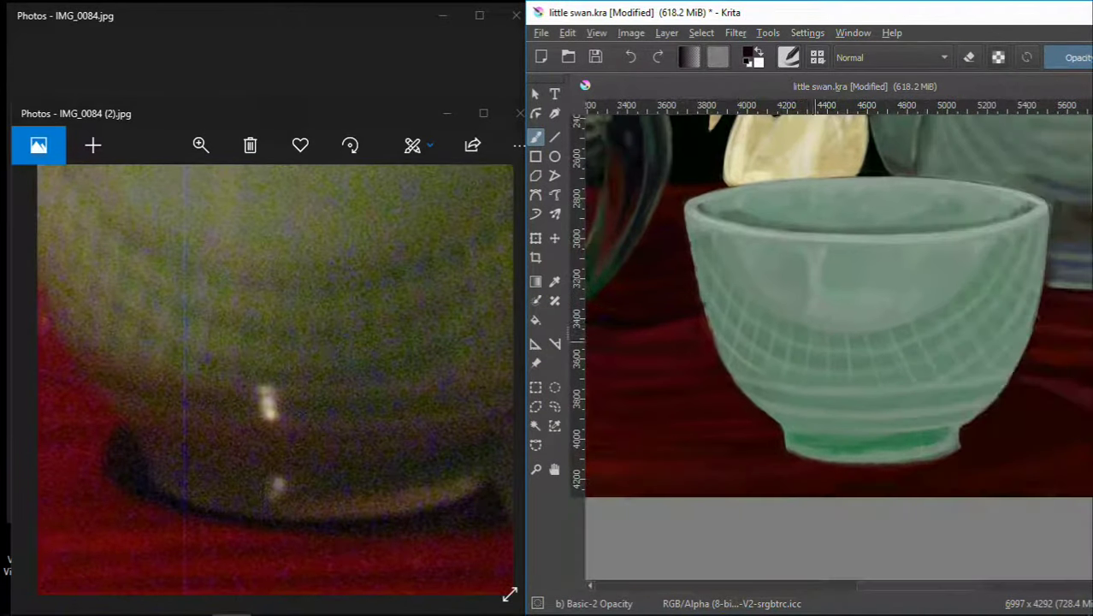
pyautogui.press('/')
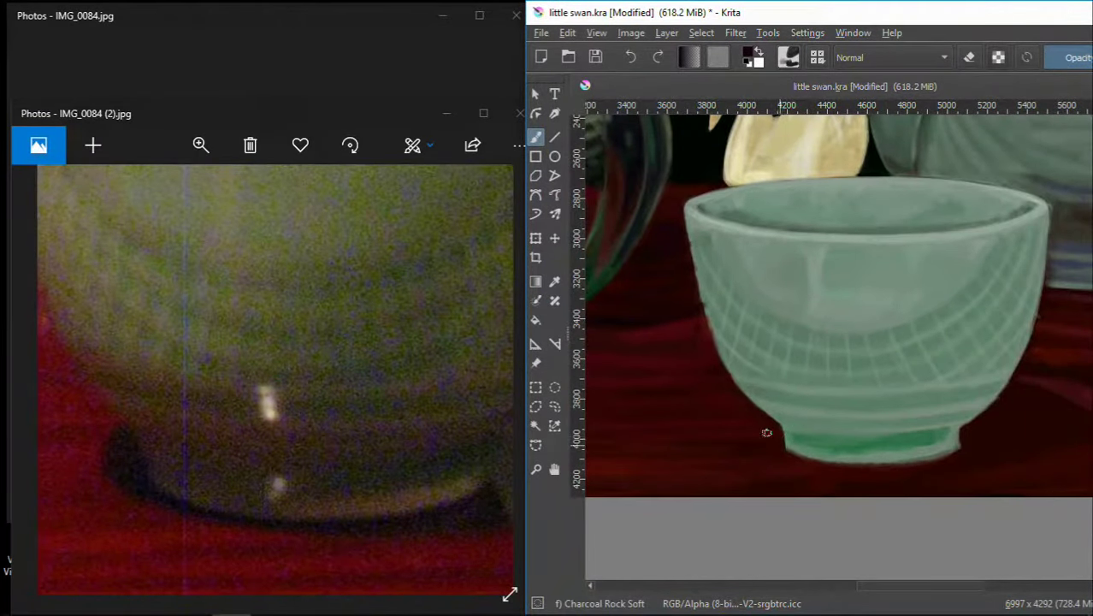
pyautogui.scroll(1, 752, 423)
pyautogui.scroll(2, 727, 424)
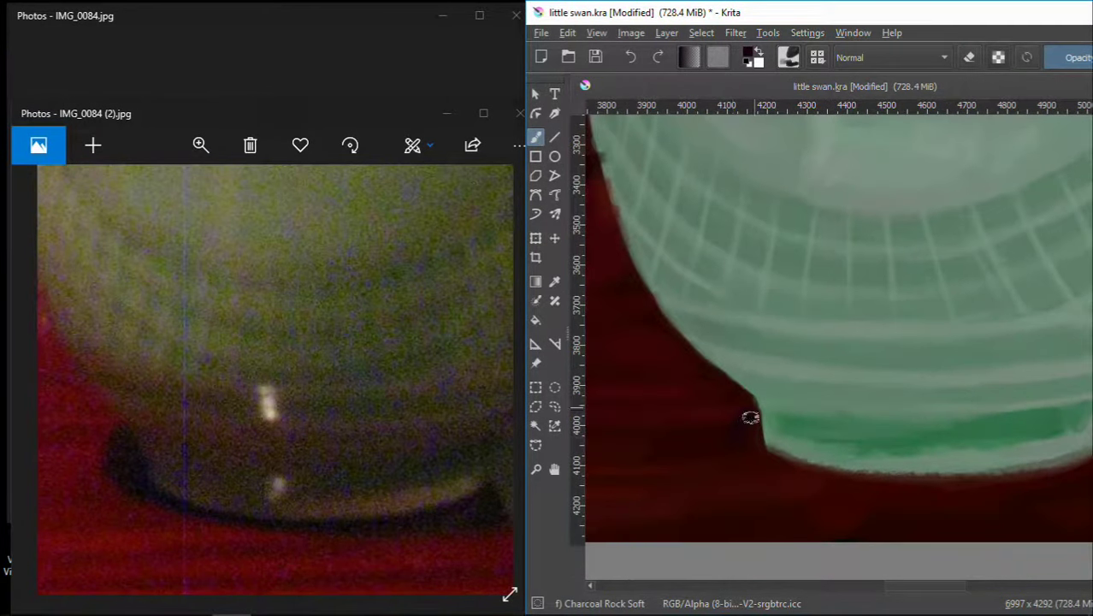
# - Paint shadow along the cup's lower edge and darken the table right of its foot
pyautogui.moveTo(782, 470)
pyautogui.mouseDown()
pyautogui.moveTo(880, 483)
pyautogui.moveTo(780, 471)
pyautogui.moveTo(957, 425)
pyautogui.mouseUp()
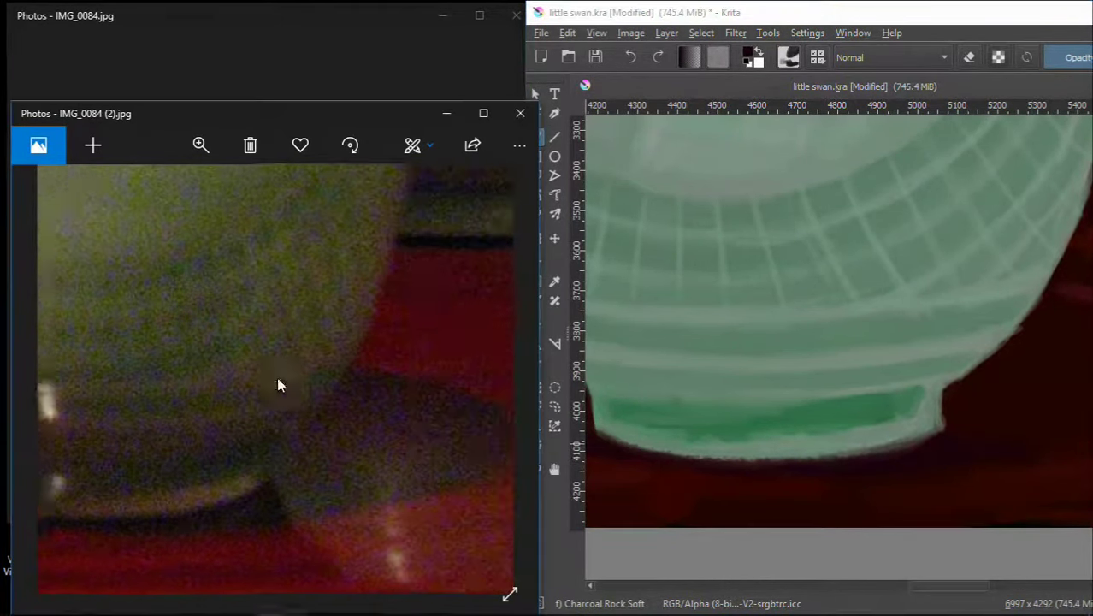
pyautogui.moveTo(1052, 339); pyautogui.dragTo(1051, 314)
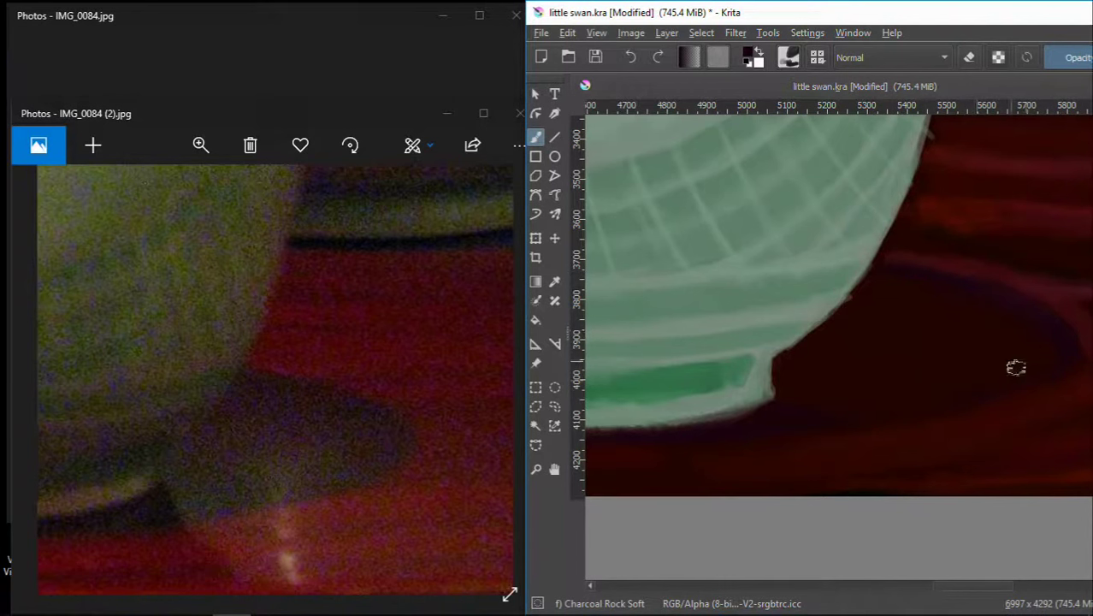
pyautogui.moveTo(835, 336)
pyautogui.mouseDown()
pyautogui.moveTo(854, 325)
pyautogui.moveTo(839, 320)
pyautogui.mouseUp()
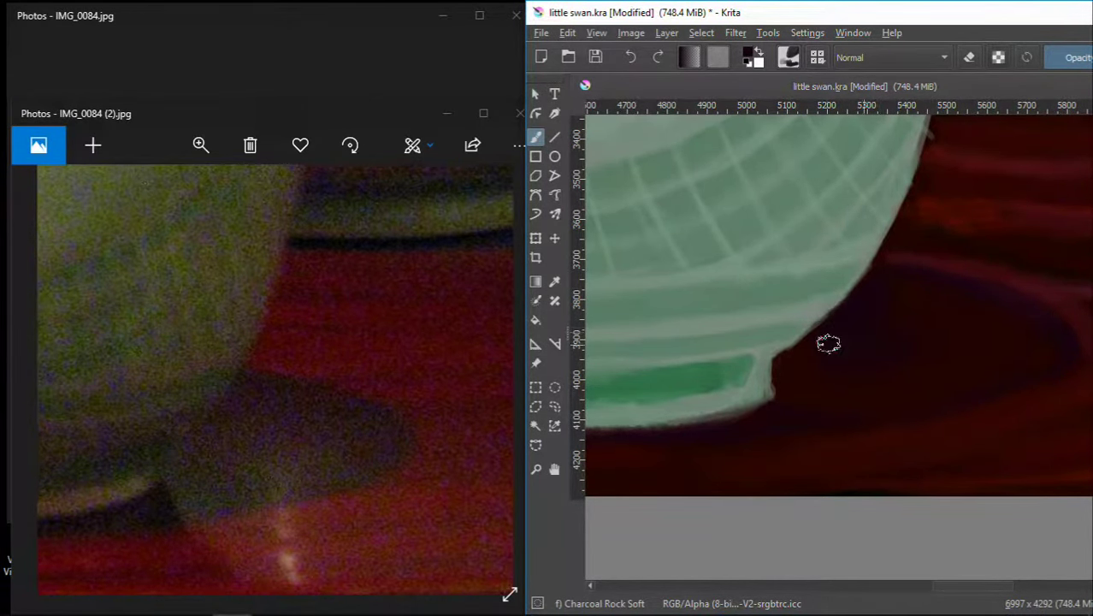
pyautogui.scroll(-2, 906, 282)
pyautogui.scroll(-1, 913, 305)
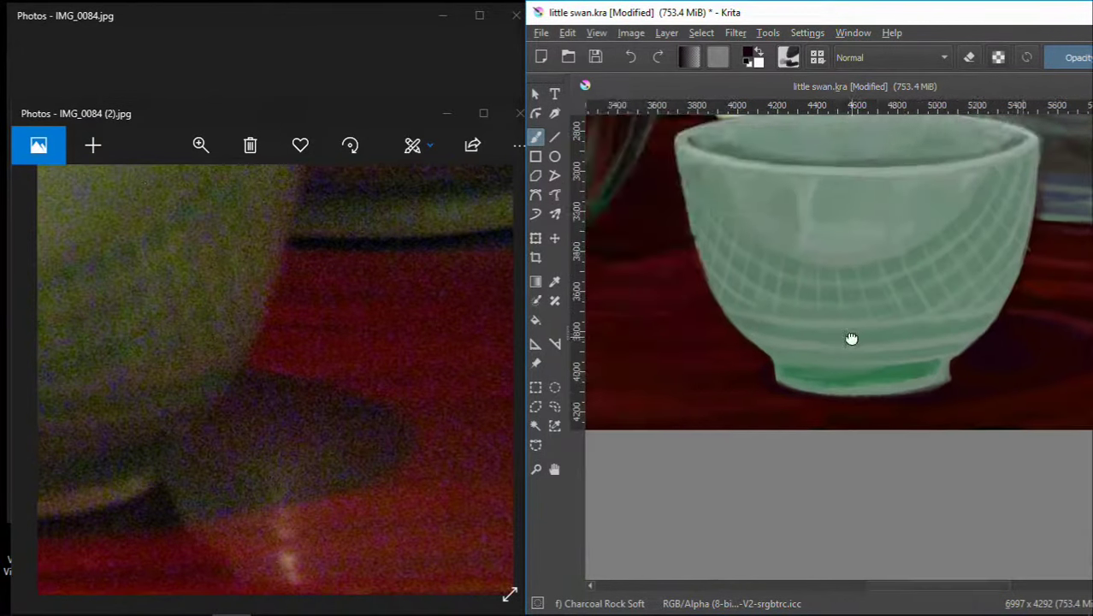
pyautogui.scroll(-1, 859, 371)
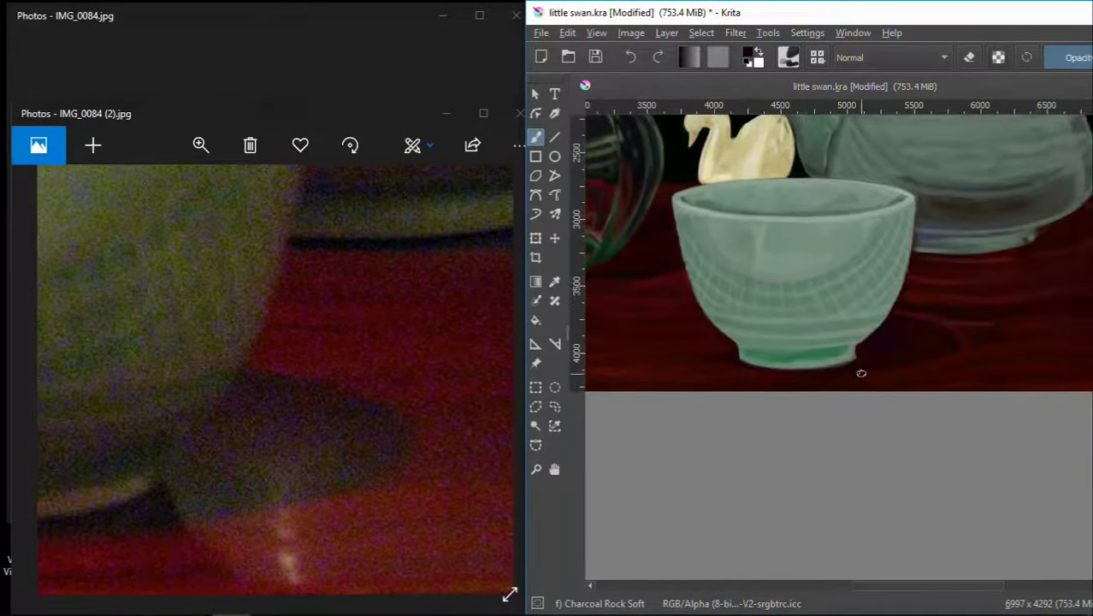
pyautogui.scroll(3, 859, 371)
# - Reposition Krita beside the reference and dab dark paint at the cup's bottom edge
pyautogui.moveTo(952, 12); pyautogui.dragTo(731, 12)
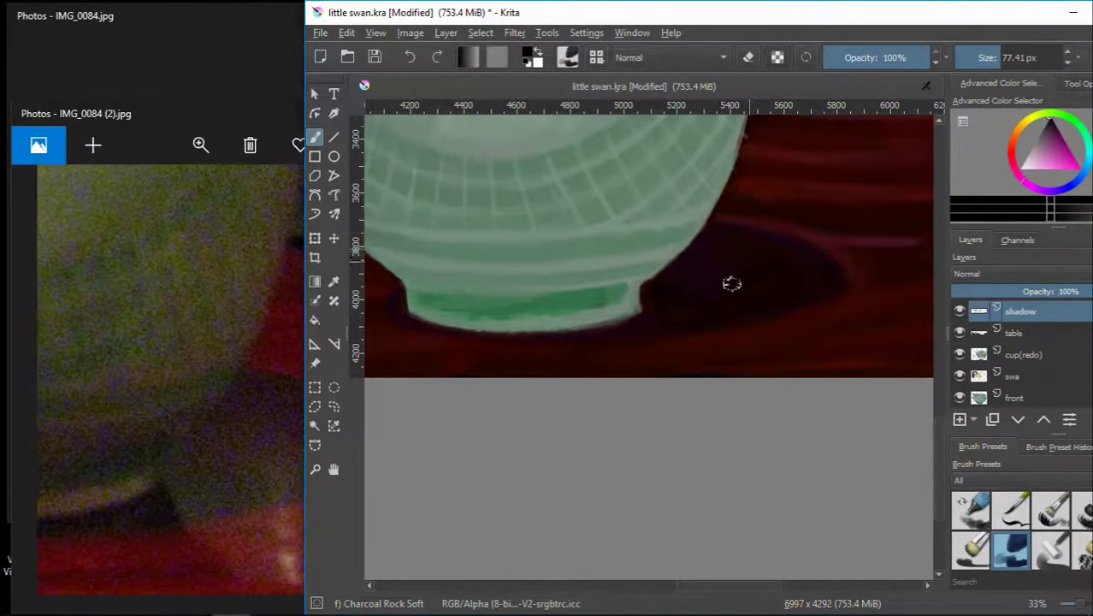
pyautogui.moveTo(749, 20); pyautogui.dragTo(911, 34)
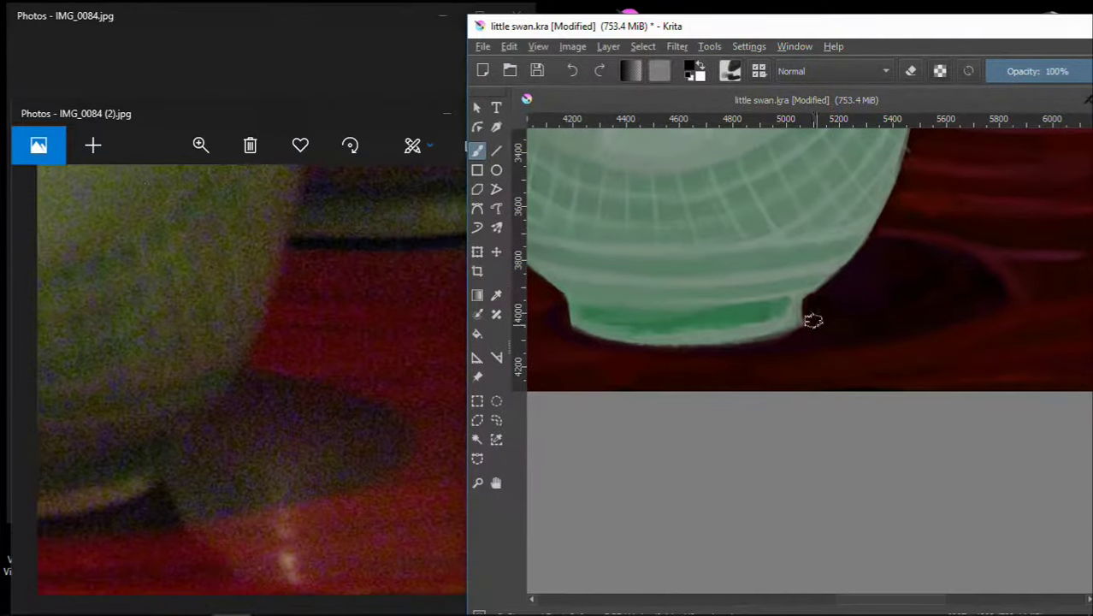
pyautogui.moveTo(812, 320); pyautogui.dragTo(863, 306)
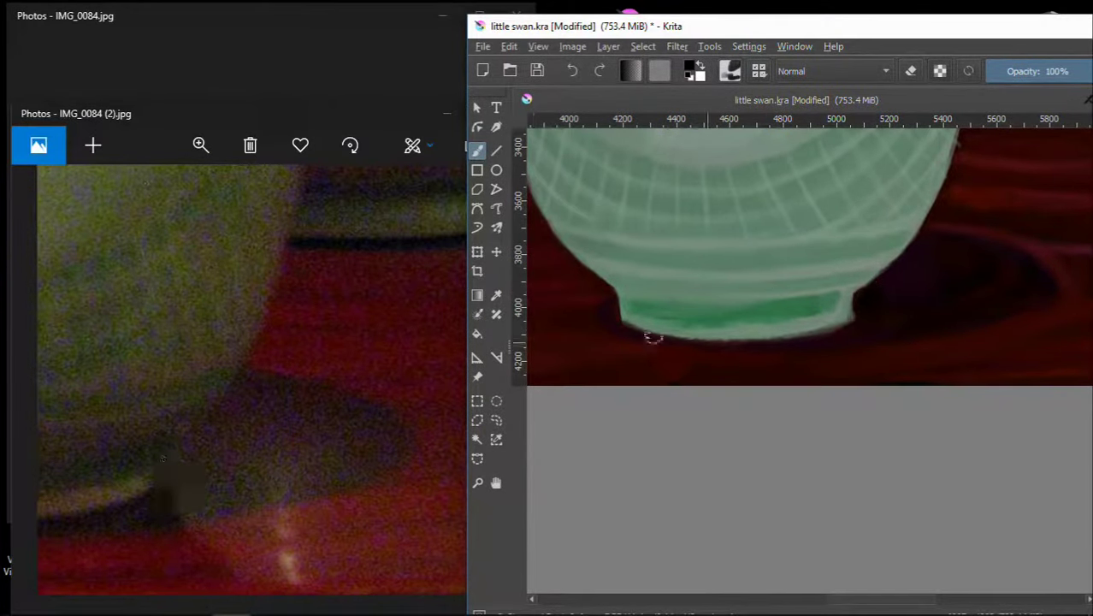
pyautogui.moveTo(811, 343); pyautogui.dragTo(864, 336)
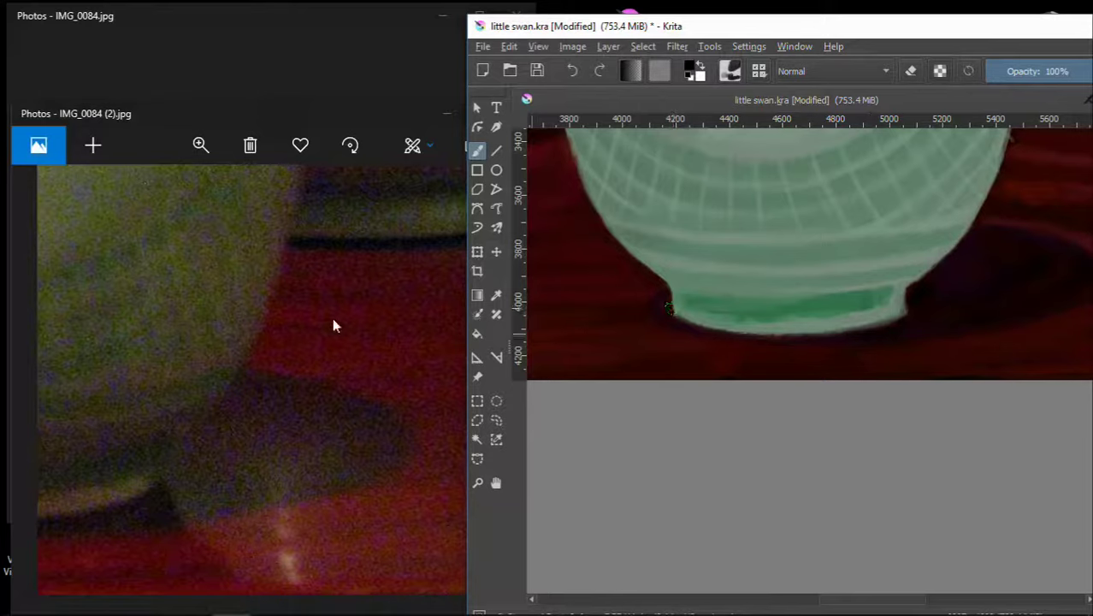
pyautogui.click(333, 325)
pyautogui.scroll(-3, 257, 402)
pyautogui.scroll(3, 663, 366)
# - Undo a stray dab, stroke a dark line along the cup's base, and zoom out
pyautogui.click(671, 305)
pyautogui.hotkey('ctrl', 'z')
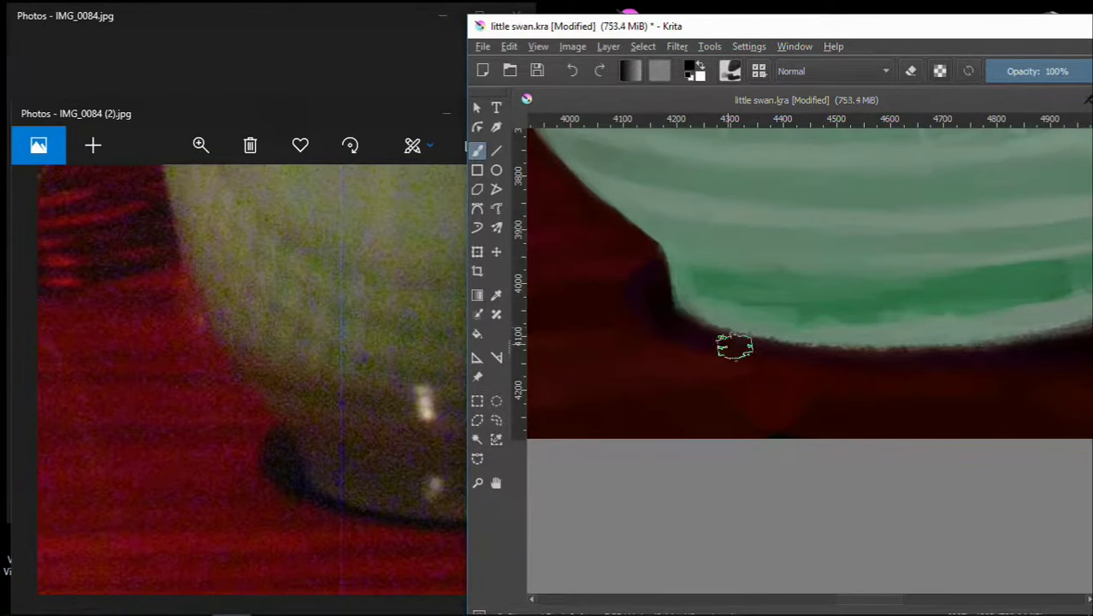
pyautogui.moveTo(669, 306); pyautogui.dragTo(855, 348)
pyautogui.moveTo(986, 358)
pyautogui.mouseDown()
pyautogui.moveTo(848, 350)
pyautogui.moveTo(1004, 253)
pyautogui.mouseUp()
pyautogui.scroll(-1, 988, 312)
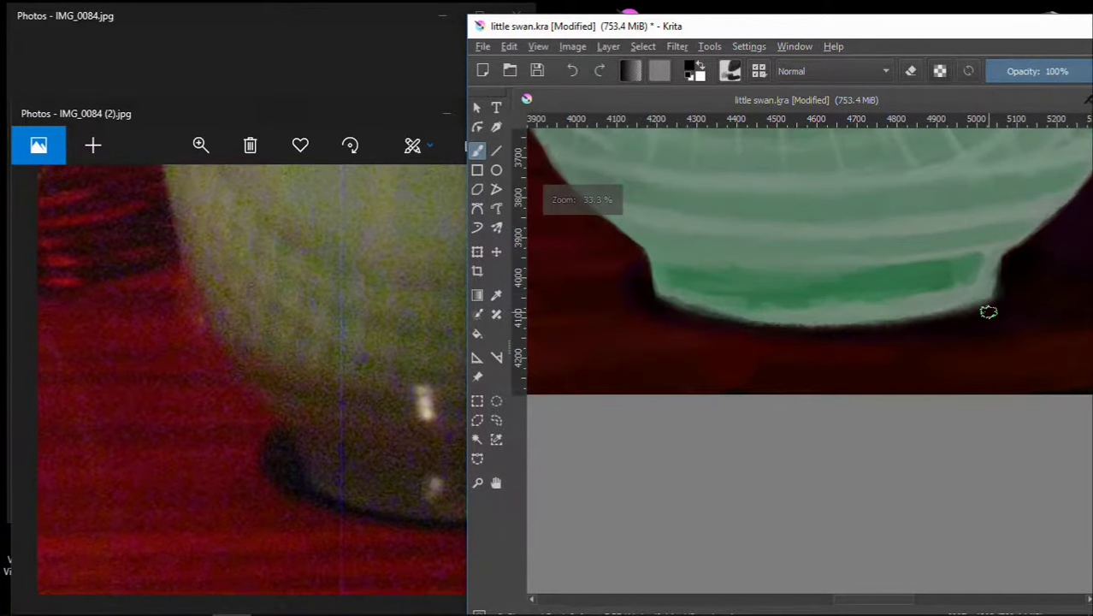
pyautogui.scroll(-2, 988, 311)
pyautogui.scroll(-1, 988, 311)
# - With the Basic-2 Opacity brush, paint a dark line along the green cup's bottom edge, undoing a bad stroke at its left
pyautogui.click(310, 333)
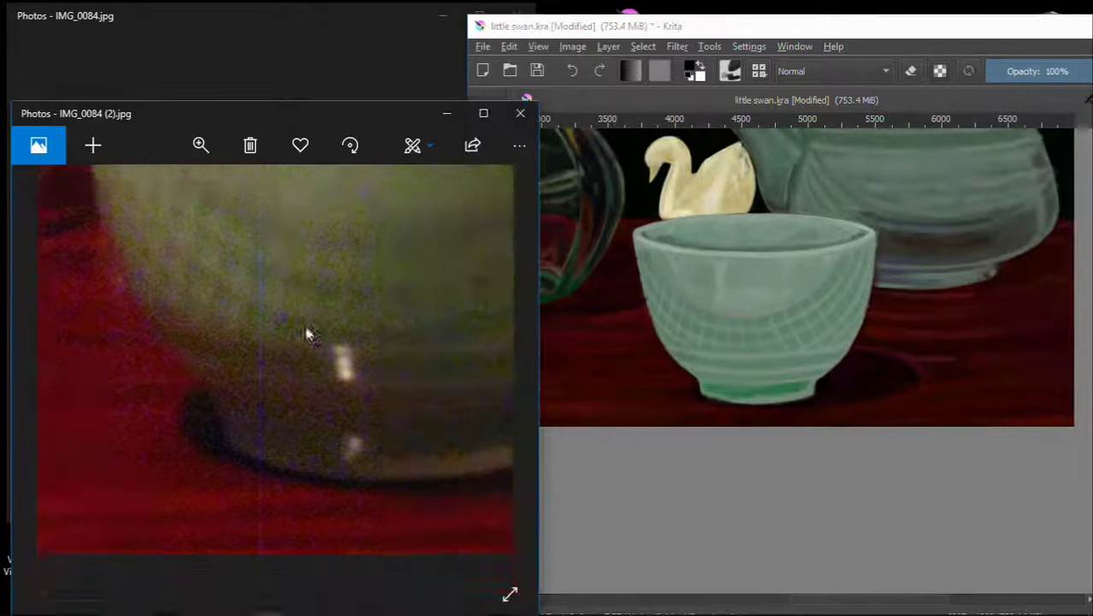
pyautogui.scroll(2, 701, 380)
pyautogui.scroll(2, 701, 381)
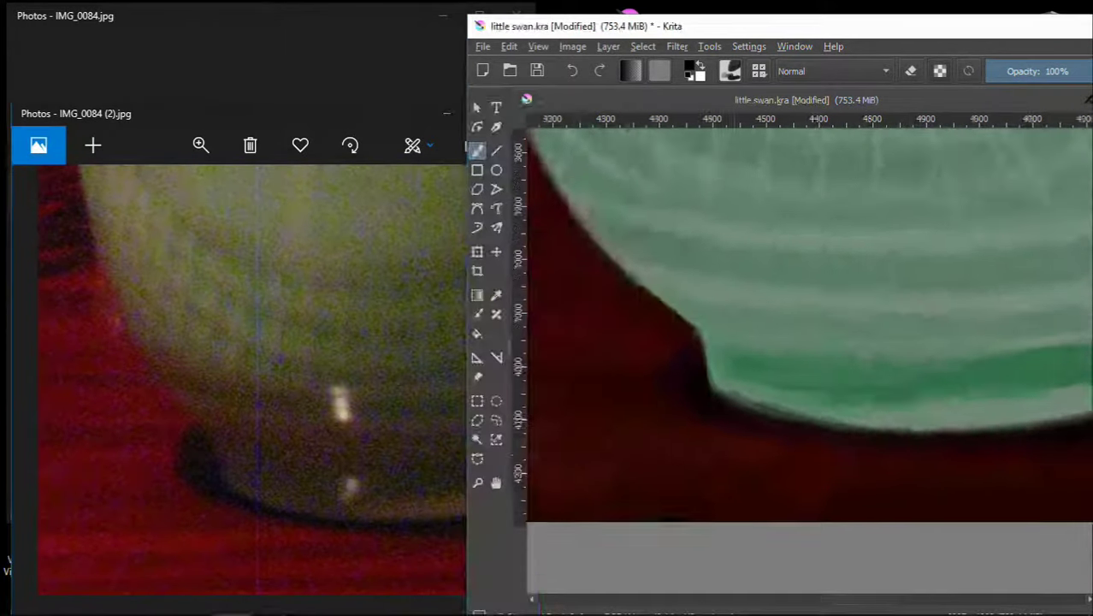
pyautogui.press('/')
pyautogui.moveTo(603, 385); pyautogui.dragTo(974, 399)
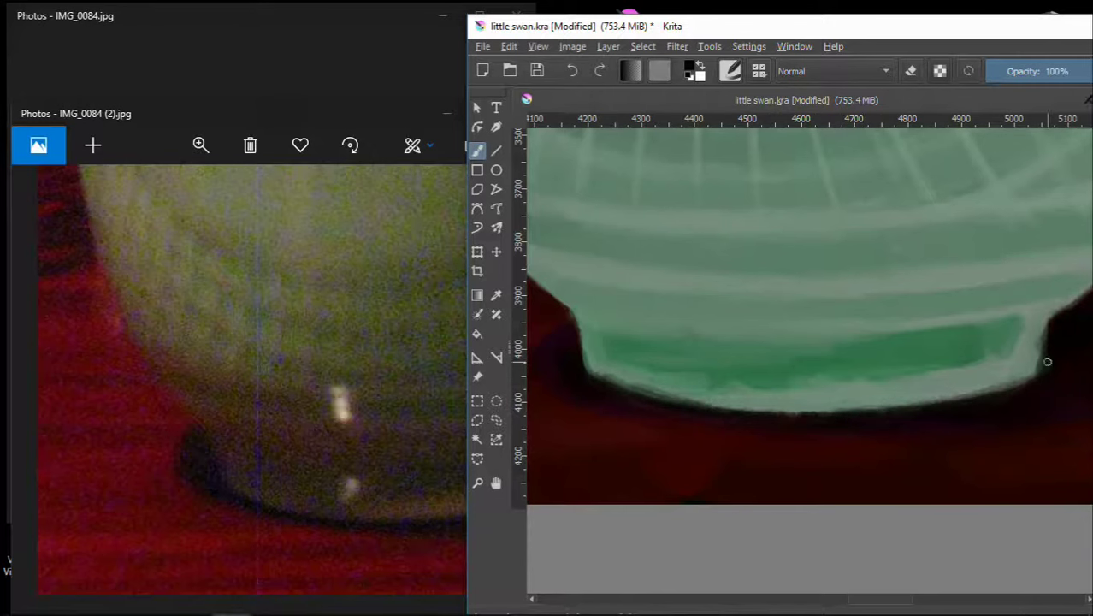
pyautogui.hscroll(-2, 651, 308)
pyautogui.moveTo(661, 336); pyautogui.dragTo(642, 356)
pyautogui.hotkey('ctrl', 'z')
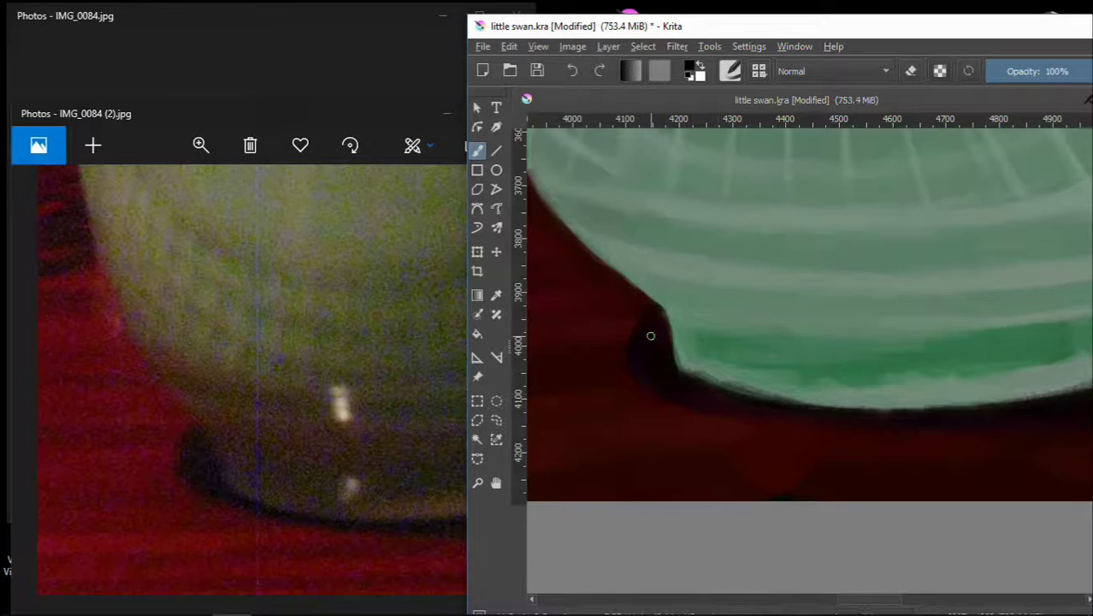
# - Compare with the reference photo, then lay a faint dark shadow stroke under the cup
pyautogui.hscroll(4, 790, 430)
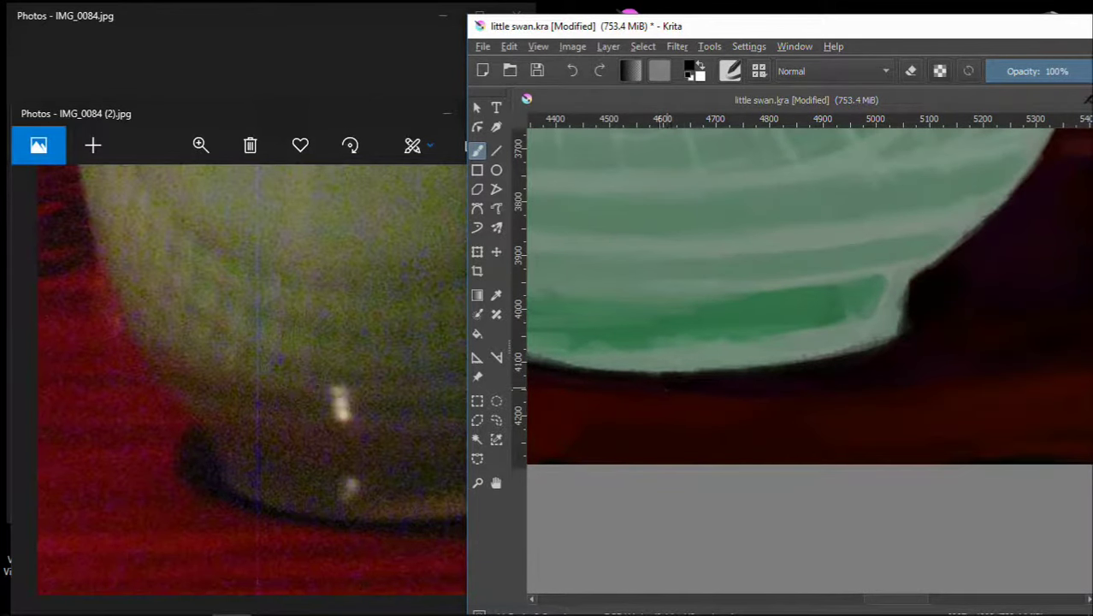
pyautogui.hscroll(-3, 812, 338)
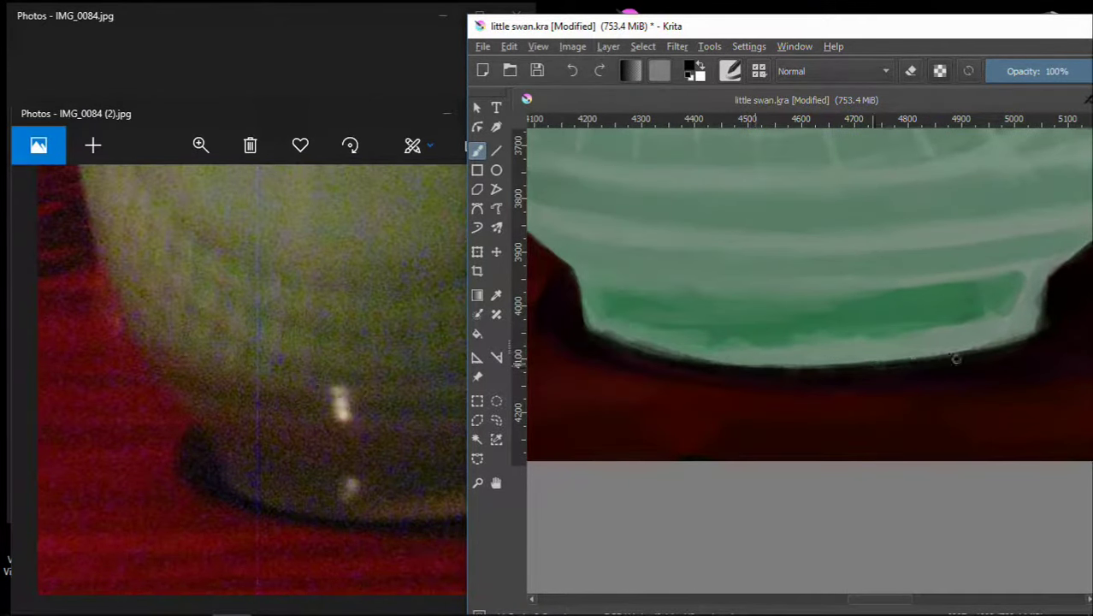
pyautogui.click(288, 520)
pyautogui.click(907, 454)
pyautogui.hscroll(2, 907, 454)
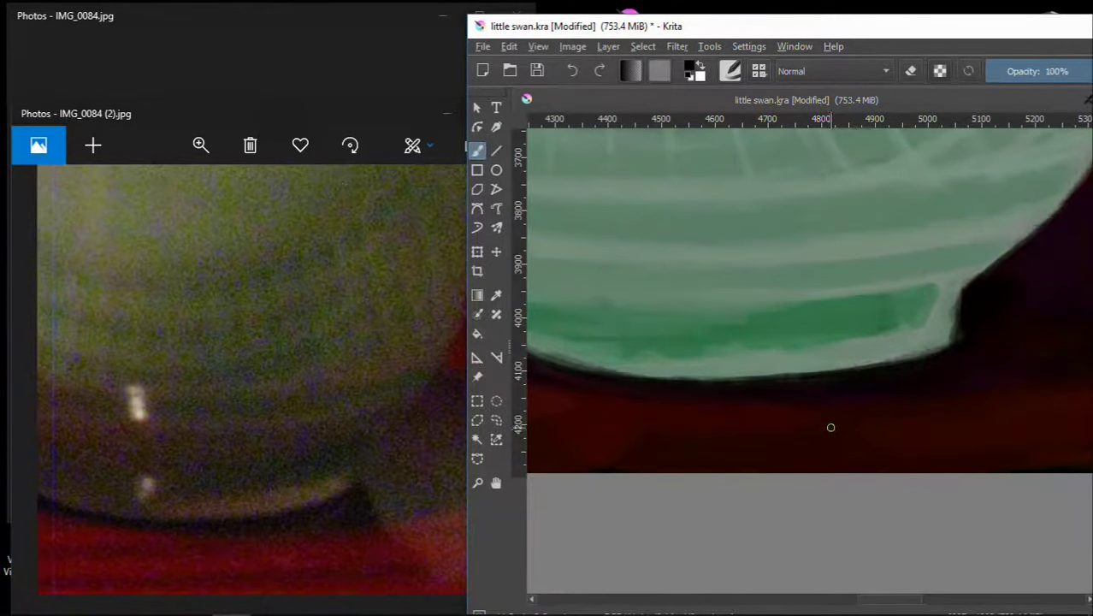
pyautogui.moveTo(715, 401); pyautogui.dragTo(1054, 383)
pyautogui.scroll(-2, 756, 398)
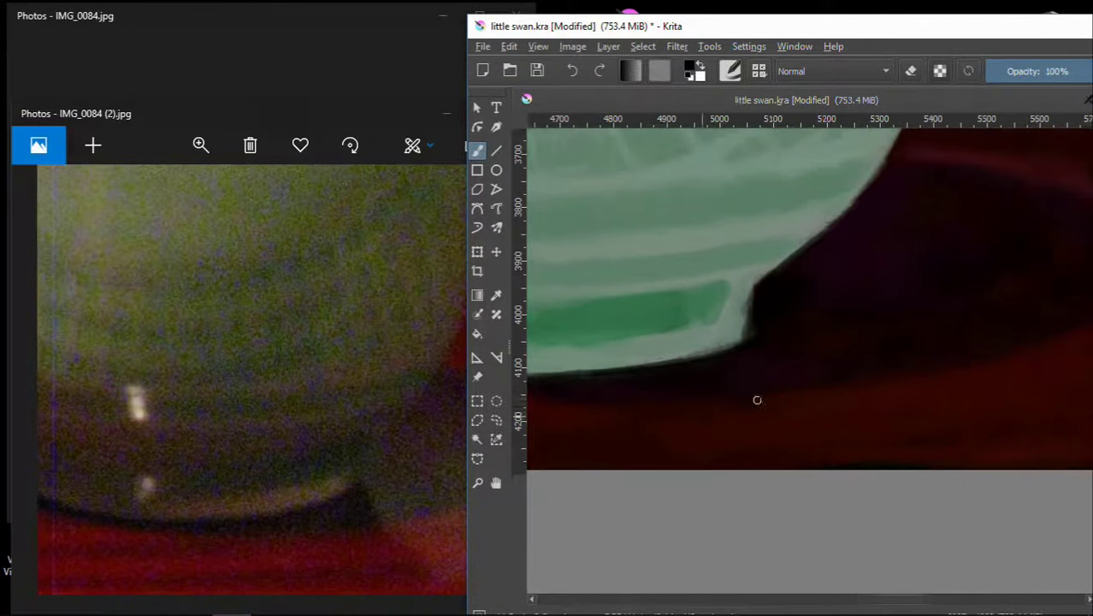
pyautogui.moveTo(466, 594)
pyautogui.mouseDown()
pyautogui.moveTo(508, 594)
pyautogui.moveTo(466, 594)
pyautogui.mouseUp()
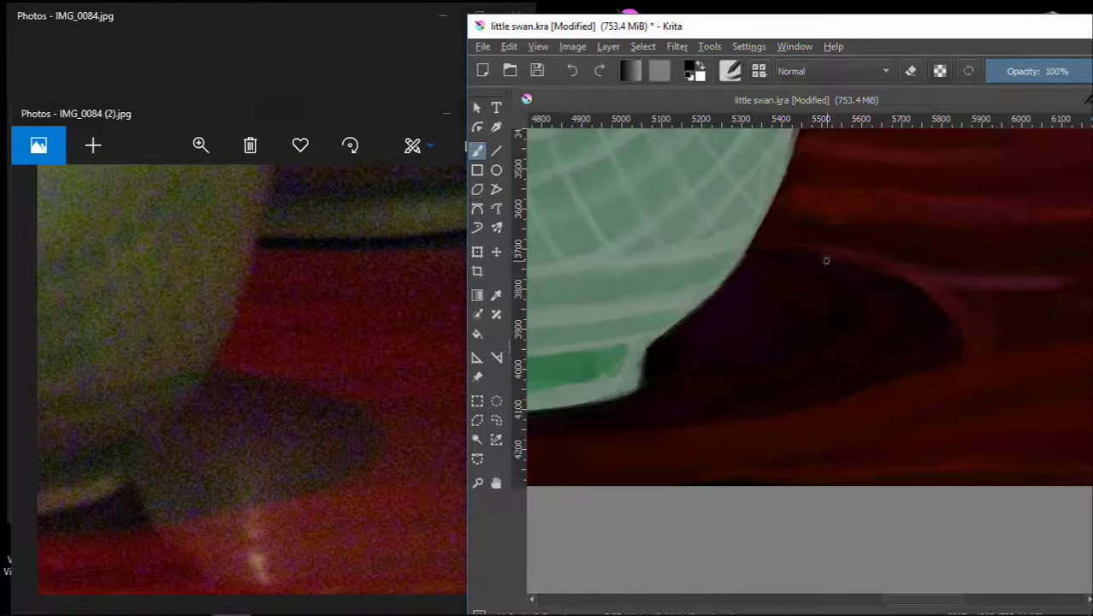
# - Pick a dark shadow colour and brush dark strokes along the glass vase's base at the table
pyautogui.moveTo(777, 251); pyautogui.dragTo(757, 250)
pyautogui.moveTo(788, 451); pyautogui.dragTo(819, 390)
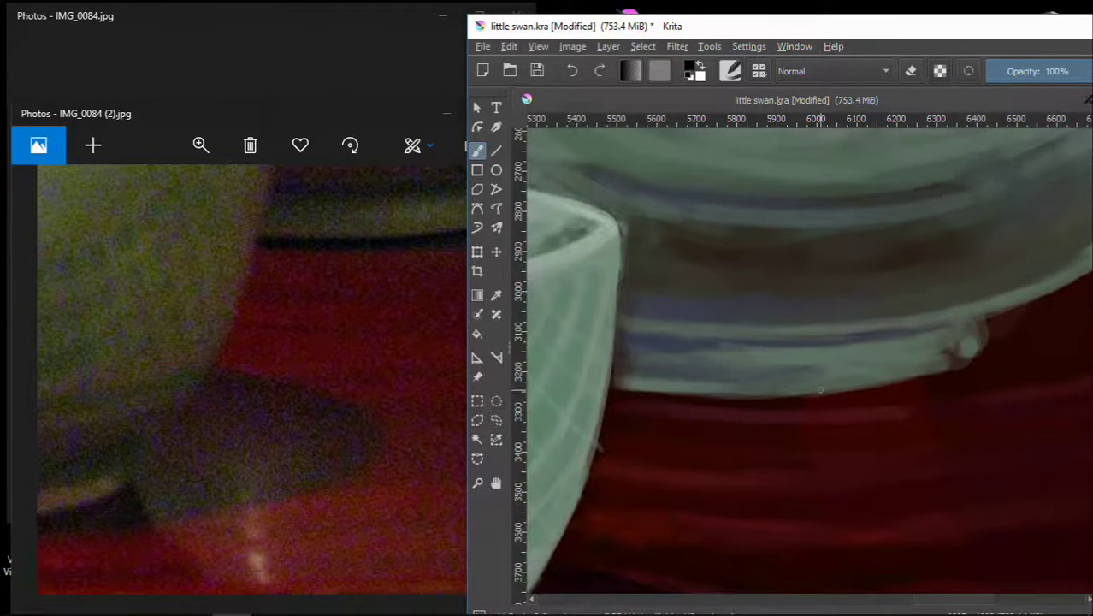
pyautogui.moveTo(974, 137); pyautogui.dragTo(984, 118)
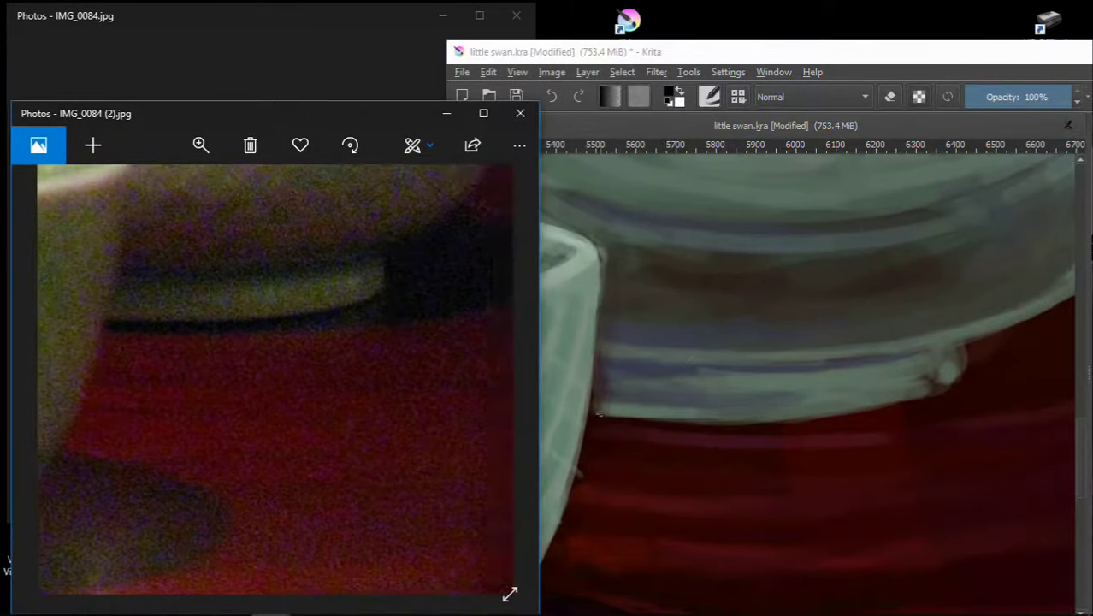
pyautogui.click(595, 424)
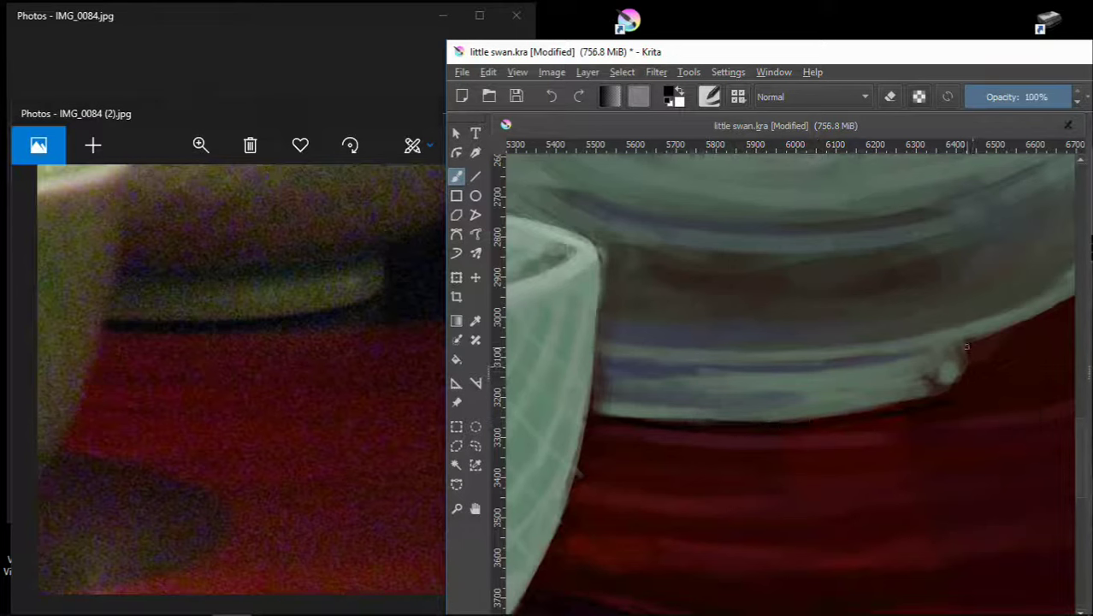
pyautogui.moveTo(945, 402); pyautogui.dragTo(966, 343)
pyautogui.moveTo(690, 424); pyautogui.dragTo(954, 409)
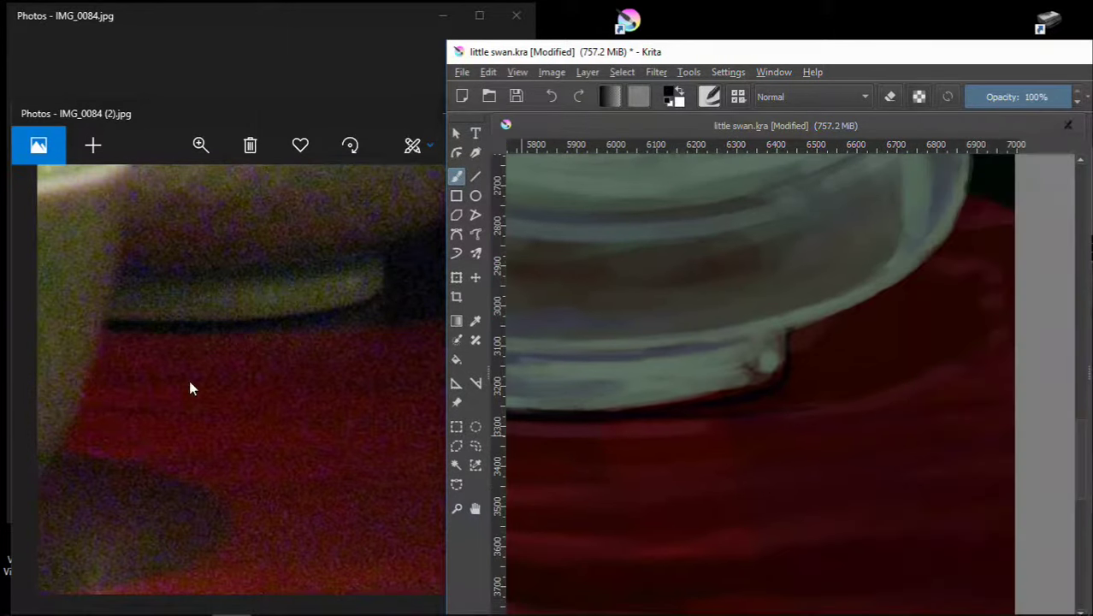
# - Bring the reference photo forward, then widen the Photos window
pyautogui.click(190, 381)
pyautogui.click(878, 376)
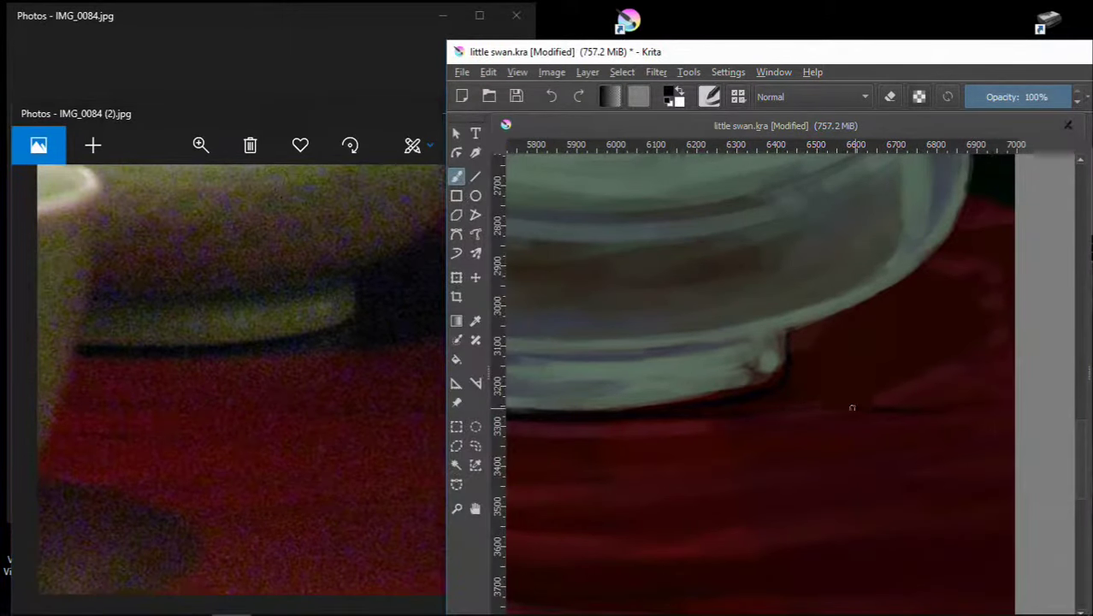
pyautogui.moveTo(445, 594); pyautogui.dragTo(510, 594)
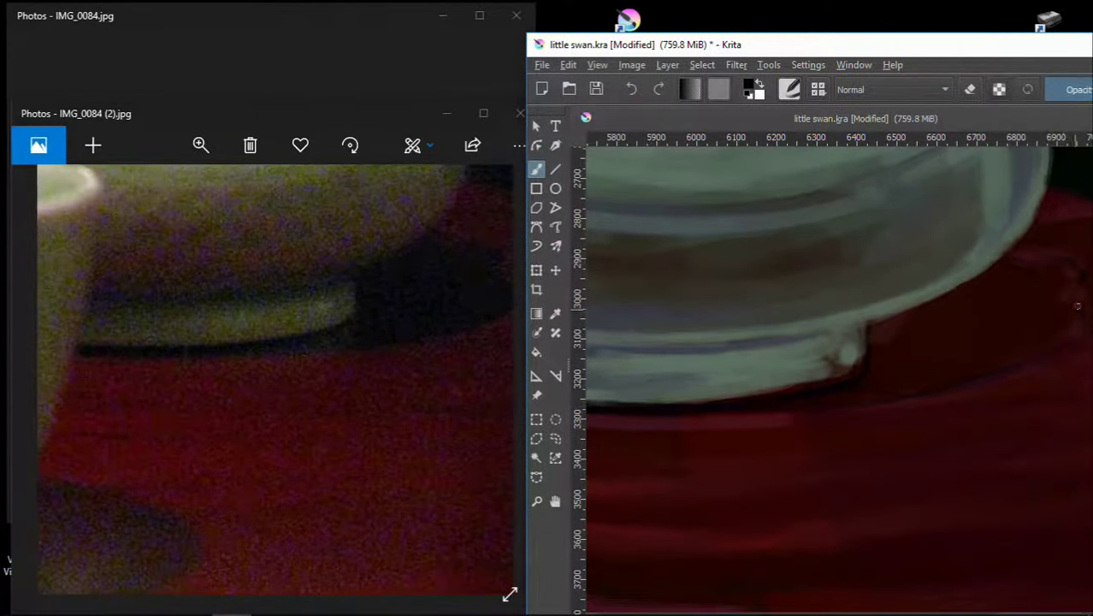
# - Sketch dark outline strokes on the table, then switch to Charcoal Rock Soft and undo a darker trial stroke
pyautogui.moveTo(1070, 305); pyautogui.dragTo(971, 308)
pyautogui.moveTo(958, 252); pyautogui.dragTo(979, 339)
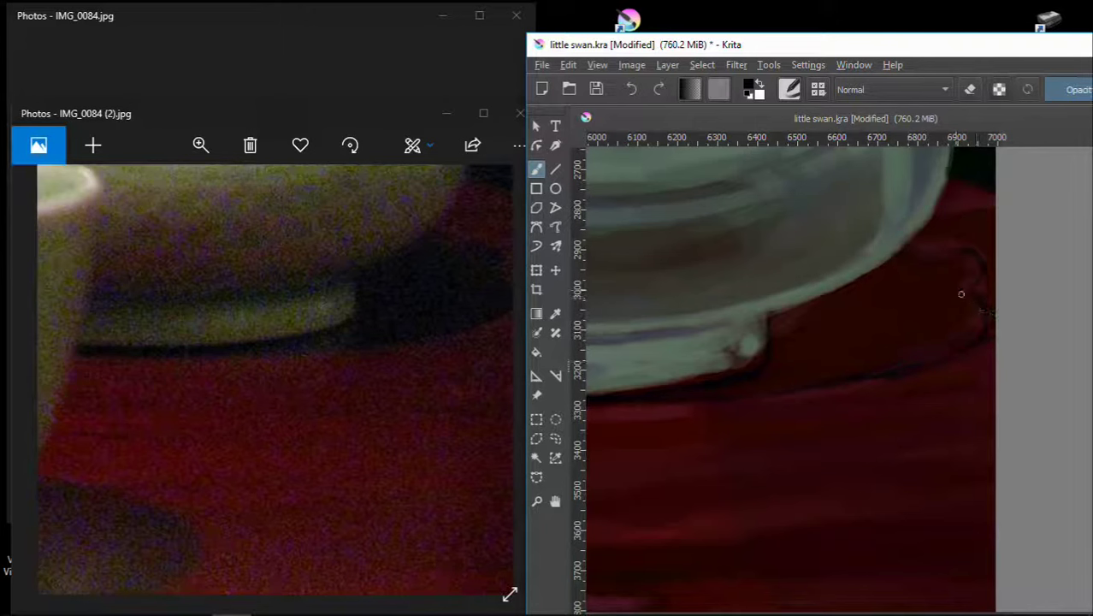
pyautogui.press('/')
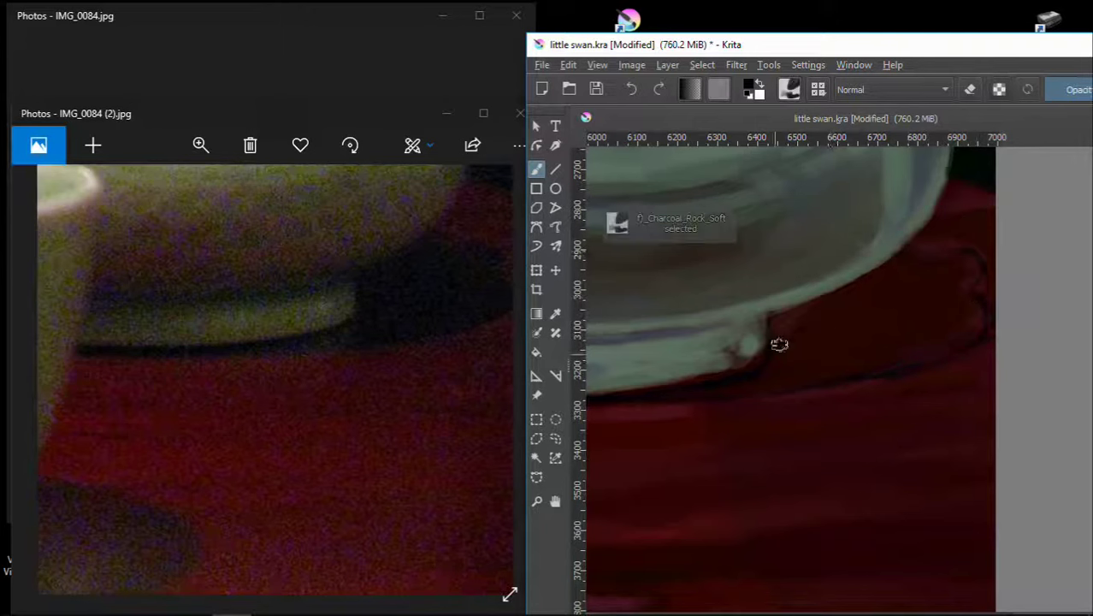
pyautogui.moveTo(865, 348)
pyautogui.mouseDown()
pyautogui.moveTo(957, 324)
pyautogui.moveTo(975, 307)
pyautogui.mouseUp()
pyautogui.hotkey('ctrl', 'z')
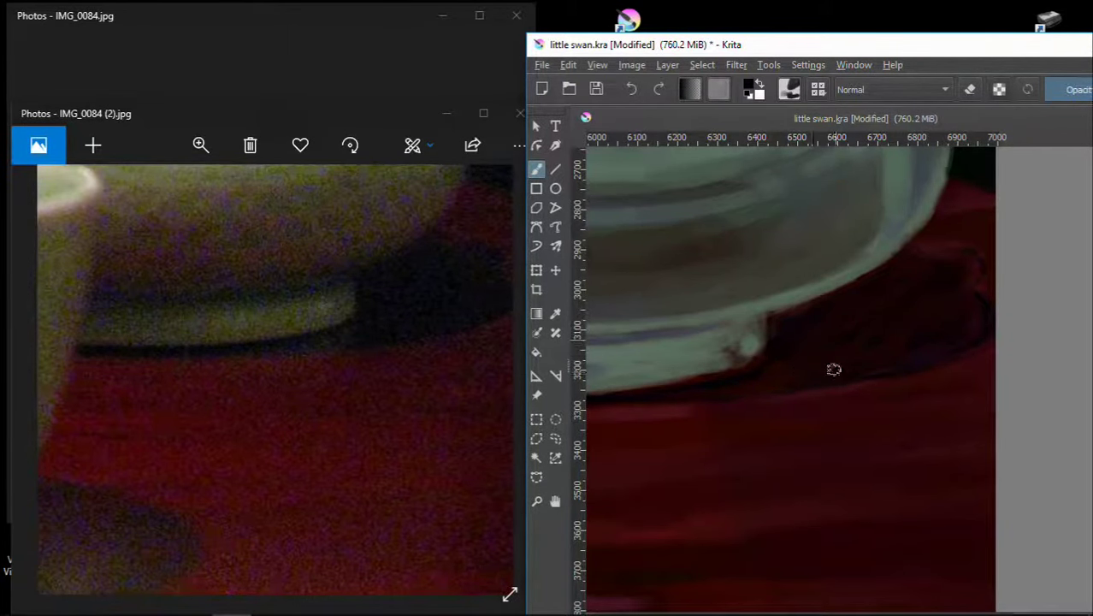
# - Try a dark stroke along the glass base's lower edge, undo it, and swap foreground/background colours
pyautogui.moveTo(799, 310); pyautogui.dragTo(908, 247)
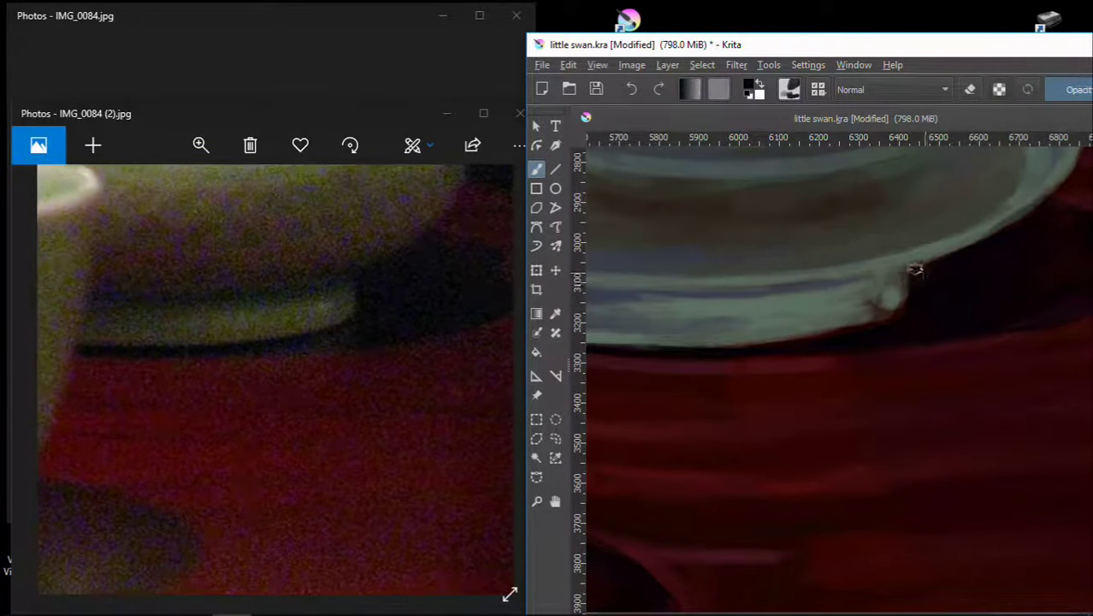
pyautogui.hotkey('ctrl', 'z')
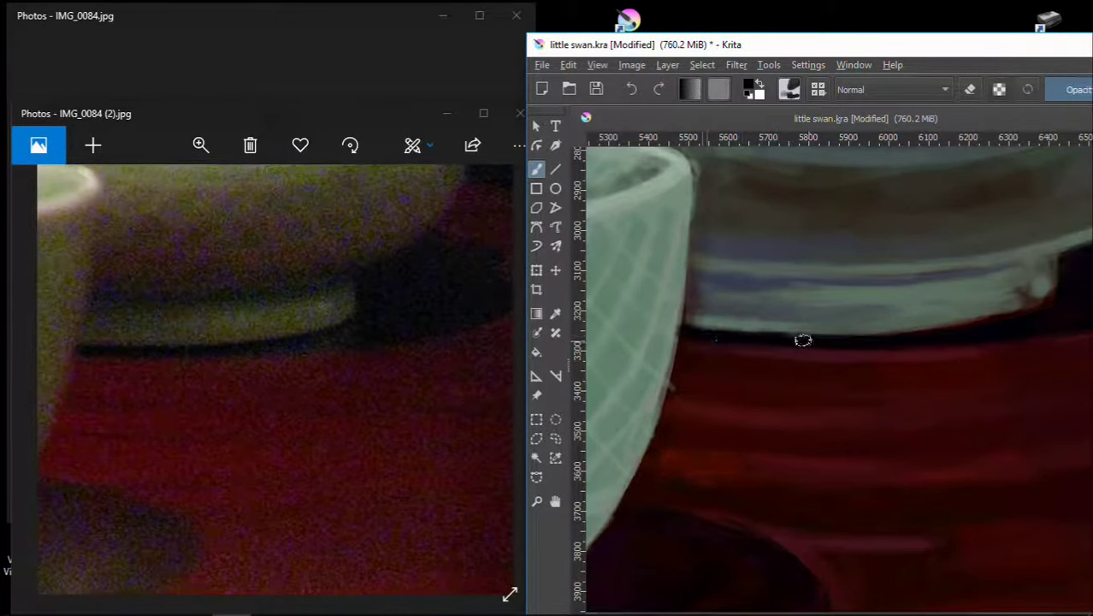
pyautogui.moveTo(968, 342)
pyautogui.mouseDown()
pyautogui.moveTo(911, 323)
pyautogui.moveTo(967, 336)
pyautogui.moveTo(897, 337)
pyautogui.moveTo(834, 366)
pyautogui.mouseUp()
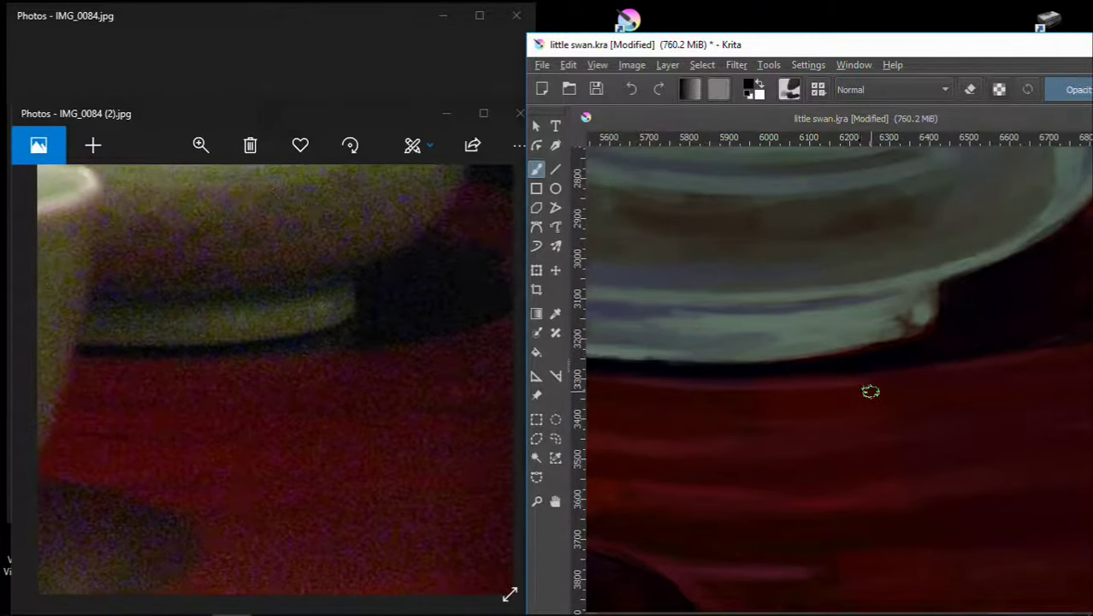
pyautogui.press('x')
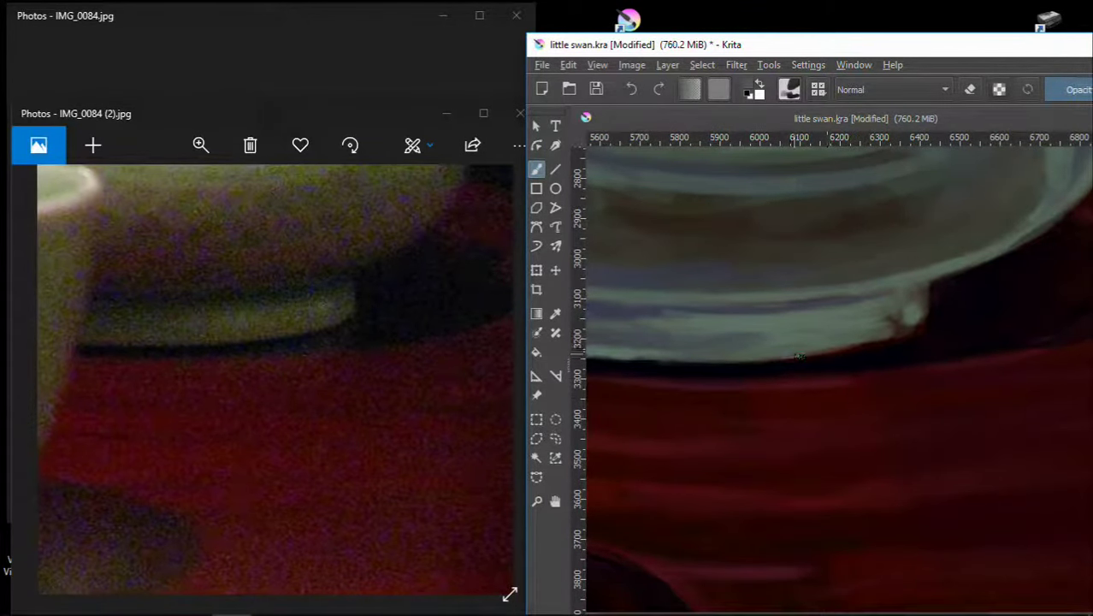